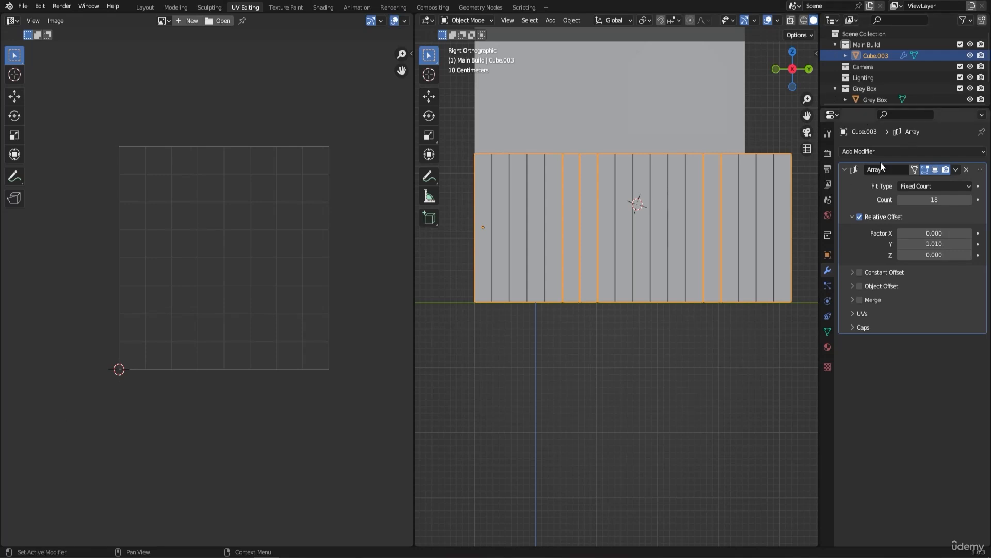
Step: Apply the Array modifier to the plank wall and check the resulting mesh in Edit Mode before returning to Object Mode
{"action": "left_click", "coordinate": [874, 399]}
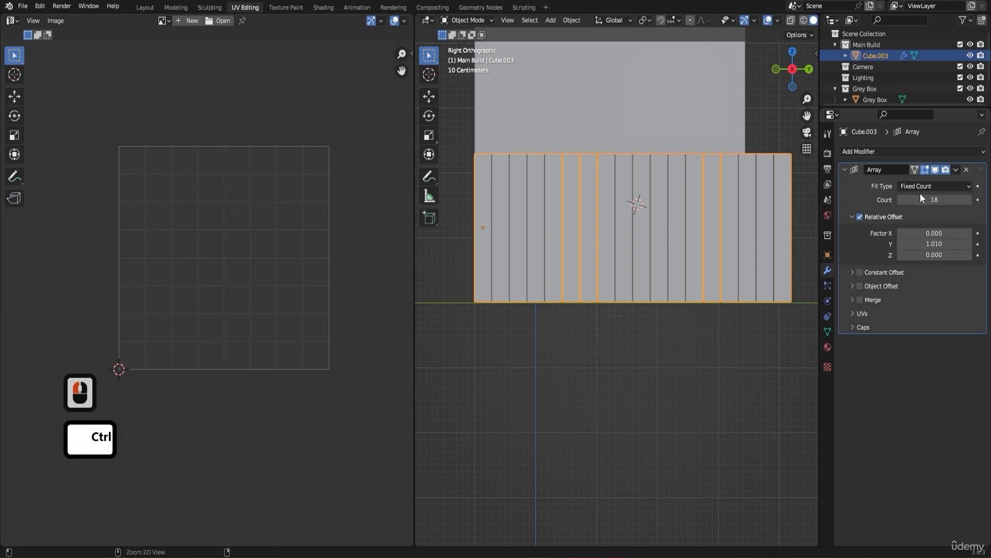
{"action": "key", "text": "ctrl+a"}
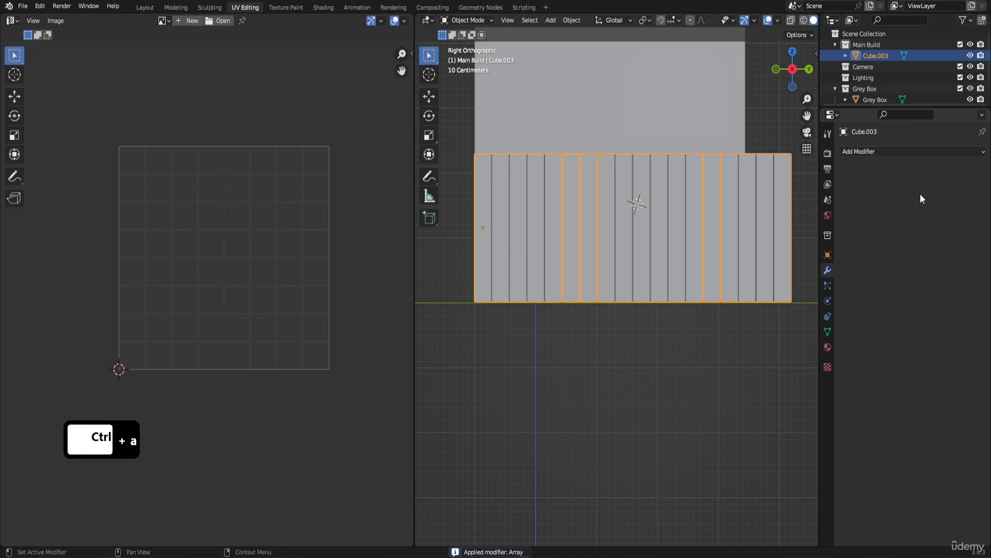
{"action": "key", "text": "Tab"}
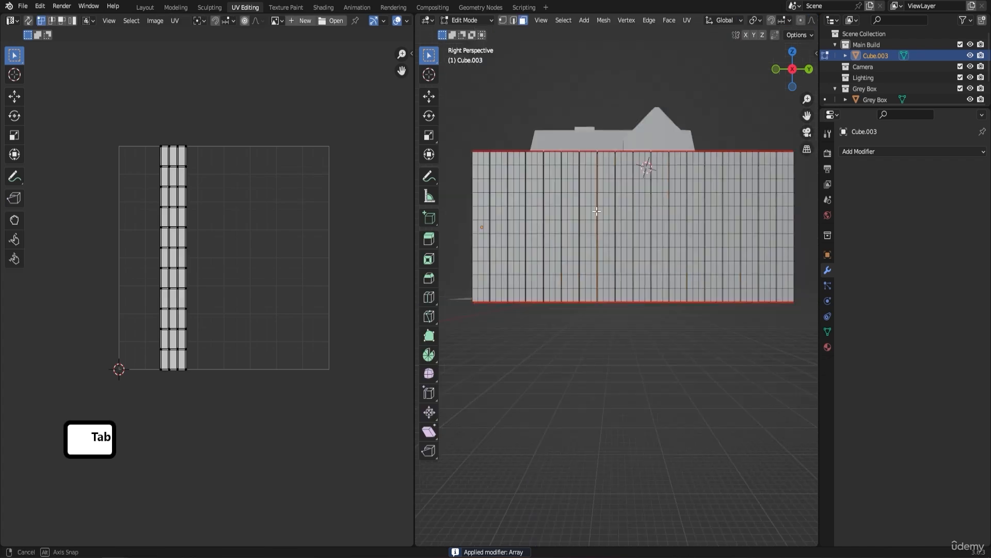
{"action": "middle_click_drag", "start_coordinate": [620, 175], "coordinate": [654, 266]}
{"action": "middle_click_drag", "start_coordinate": [715, 181], "coordinate": [667, 160]}
{"action": "middle_click_drag", "start_coordinate": [615, 195], "coordinate": [705, 127]}
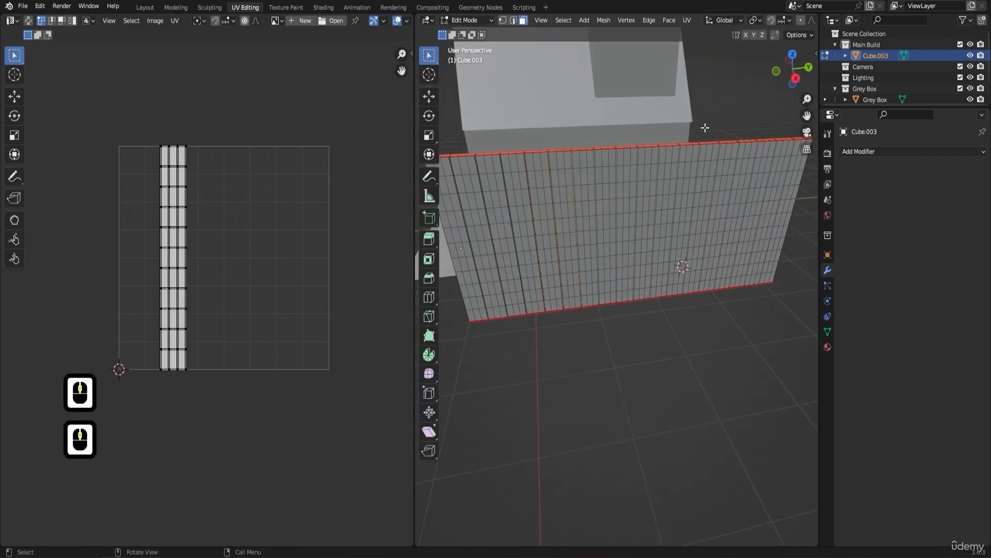
{"action": "key", "text": "Tab"}
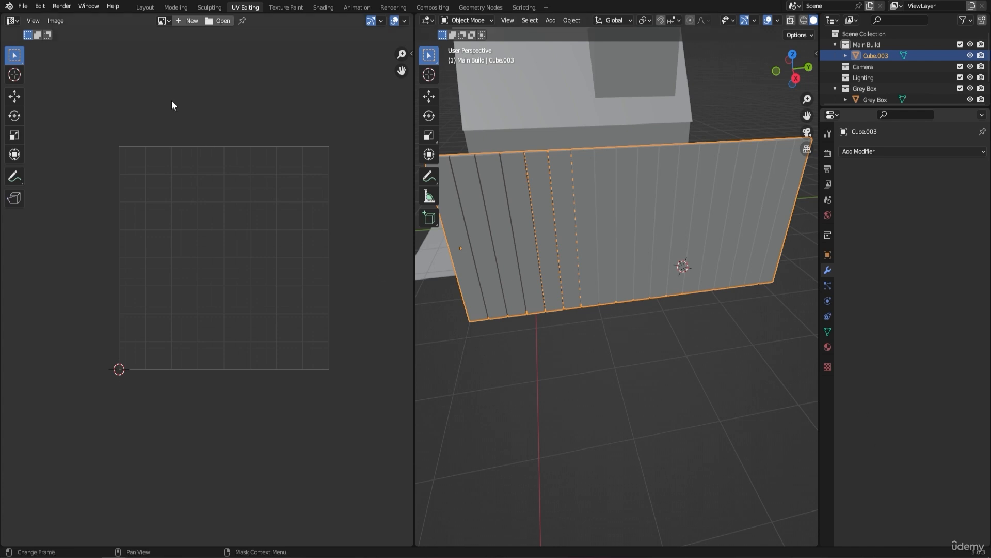
Step: Enable Scene Statistics, Scene Duration, System Memory and Video Memory for the status bar in the interface preferences
{"action": "left_click", "coordinate": [41, 7]}
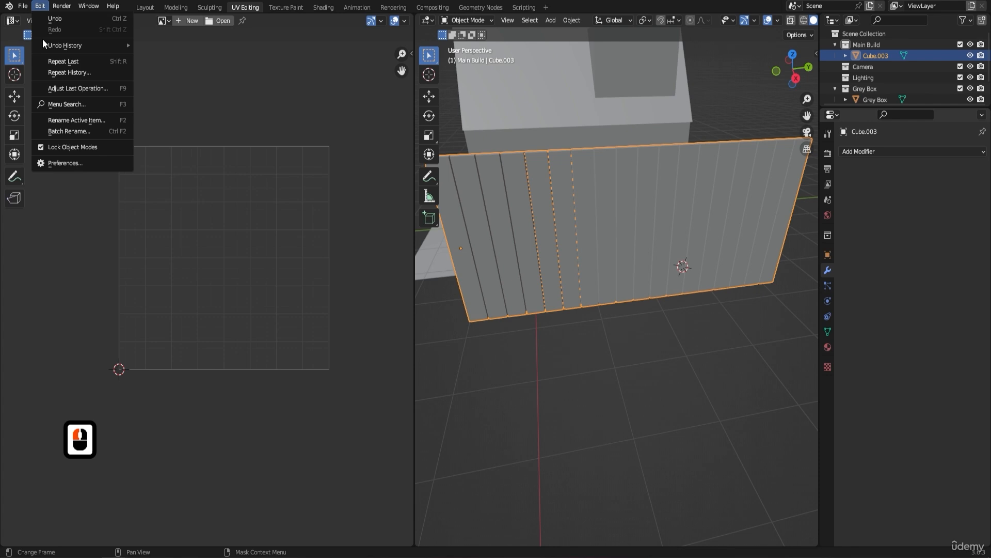
{"action": "left_click", "coordinate": [72, 164]}
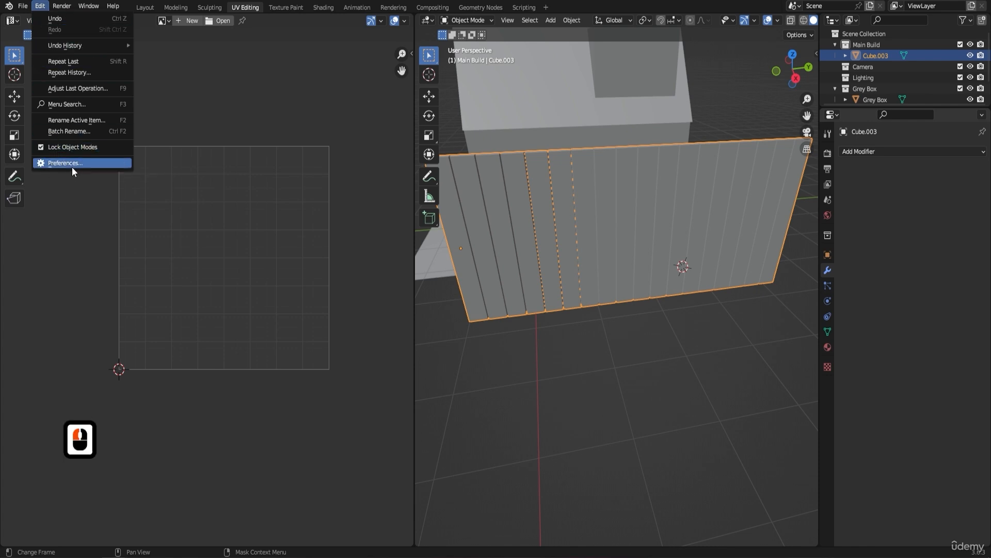
{"action": "left_click", "coordinate": [37, 35]}
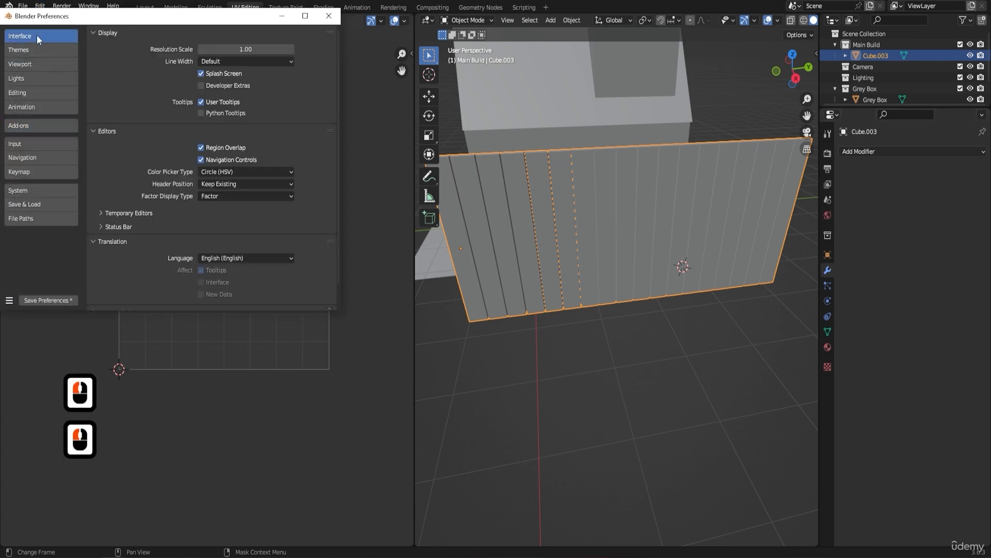
{"action": "left_click", "coordinate": [118, 227]}
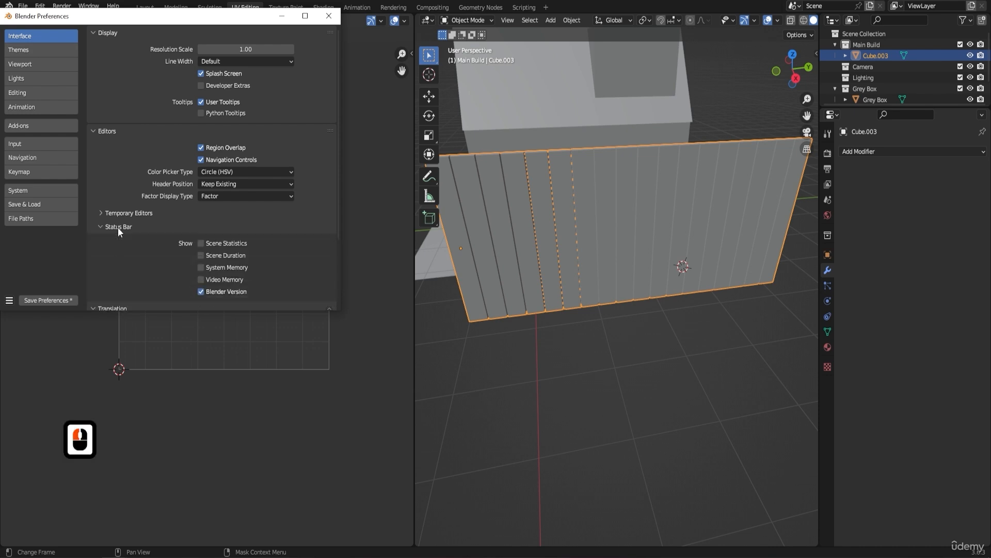
{"action": "left_click", "coordinate": [202, 243]}
{"action": "left_click", "coordinate": [203, 256]}
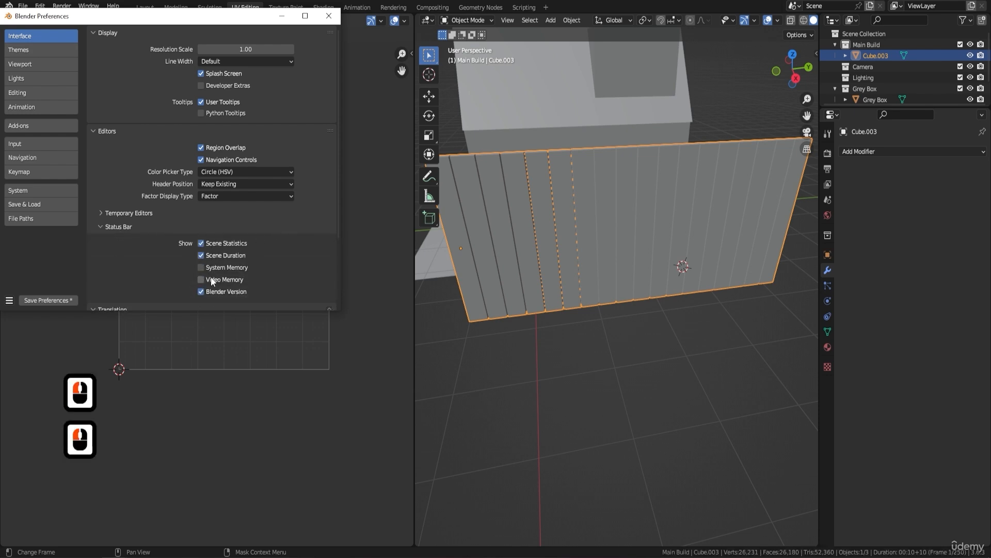
{"action": "left_click", "coordinate": [202, 268]}
{"action": "left_click", "coordinate": [202, 280]}
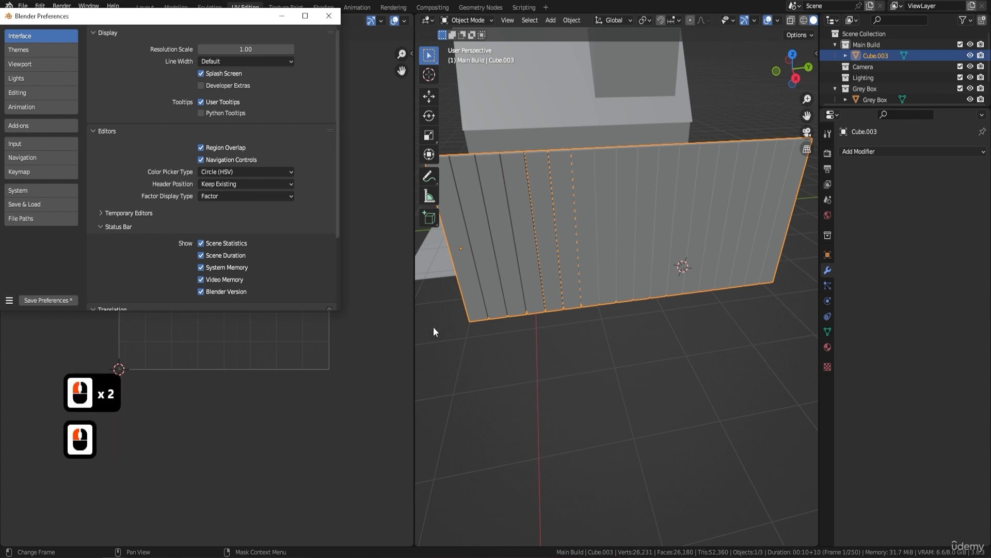
{"action": "left_click", "coordinate": [329, 16]}
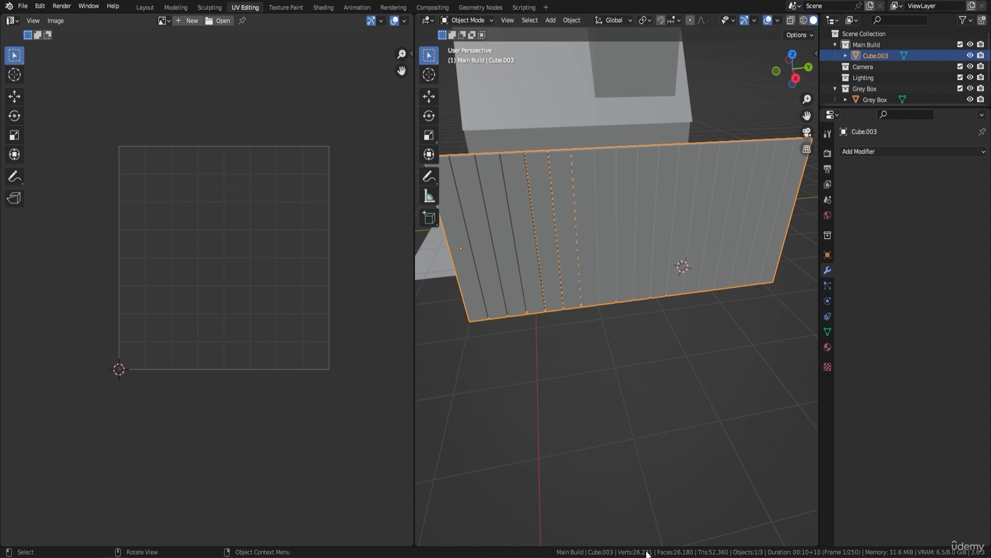
Step: Temporarily hide the human reference figure to compare the scene statistics, and unhide it again
{"action": "middle_click_drag", "start_coordinate": [672, 447], "coordinate": [567, 271]}
{"action": "left_click", "coordinate": [579, 231]}
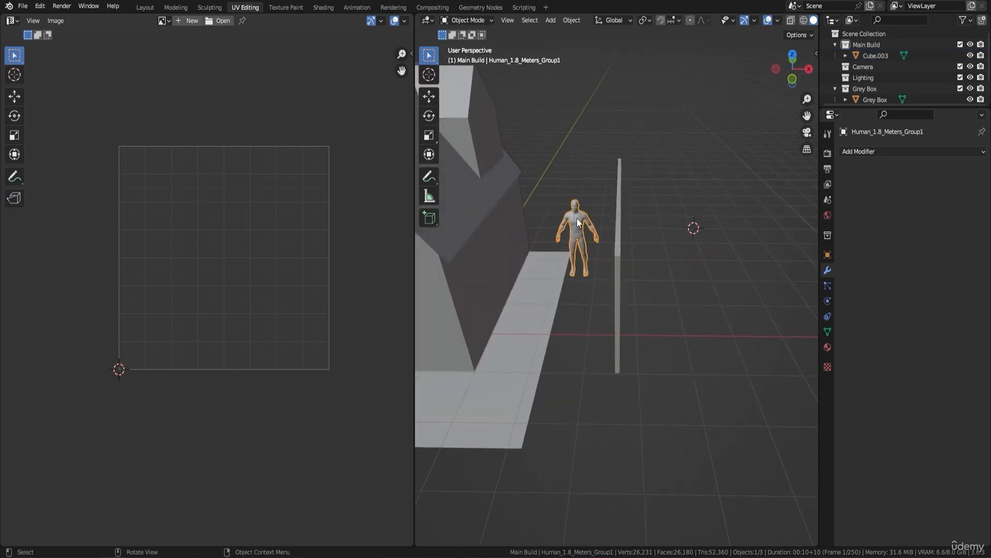
{"action": "key", "text": "h"}
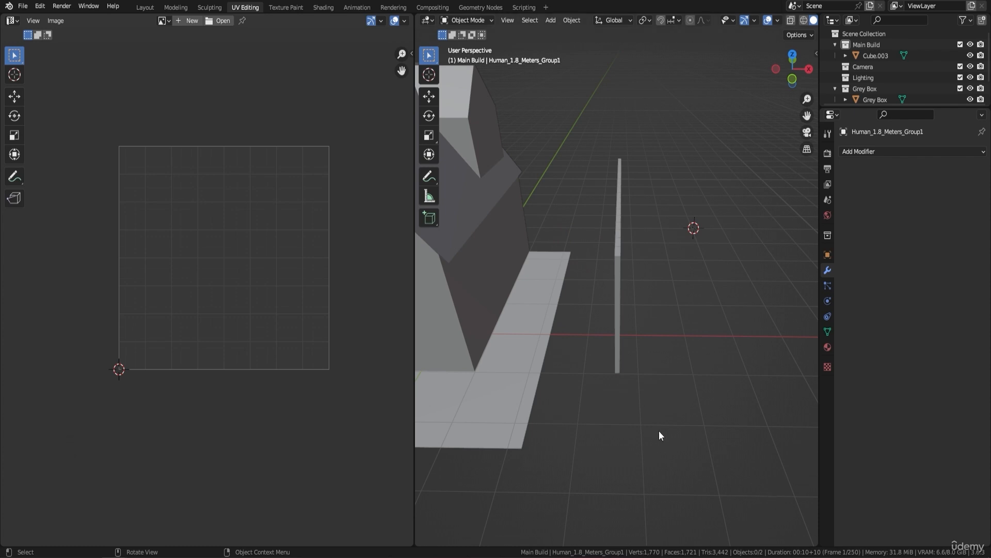
{"action": "key", "text": "ctrl"}
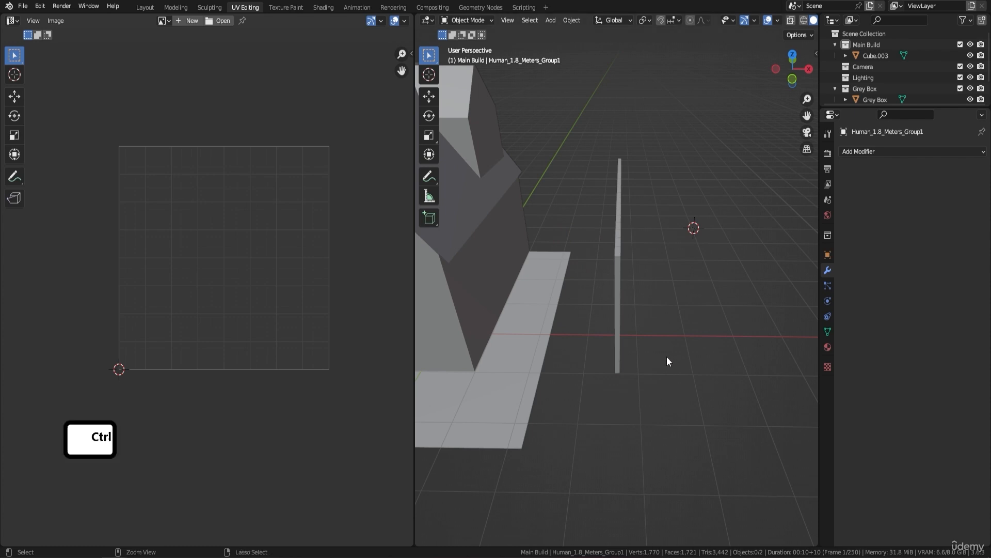
{"action": "key", "text": "alt"}
{"action": "key", "text": "alt+h"}
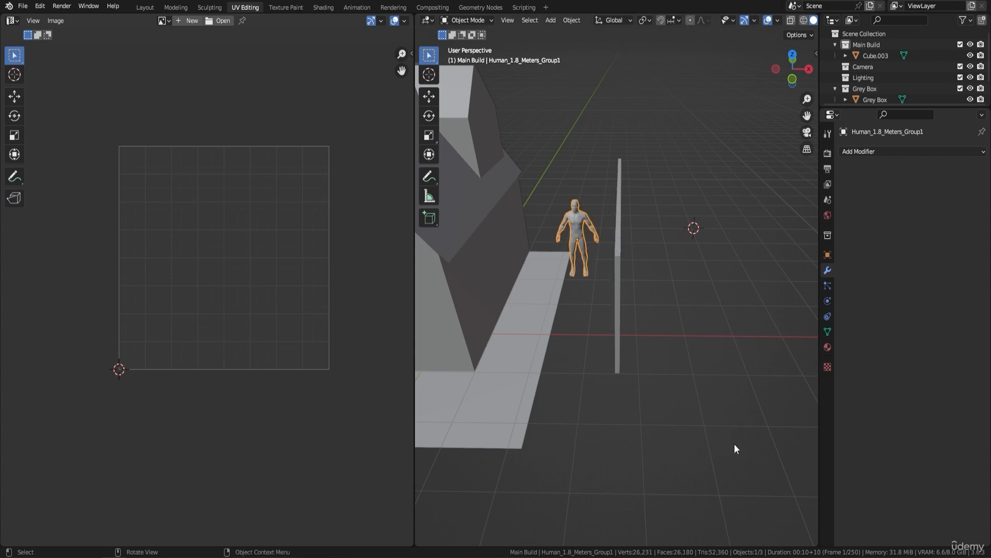
{"action": "middle_click_drag", "start_coordinate": [734, 445], "coordinate": [723, 421]}
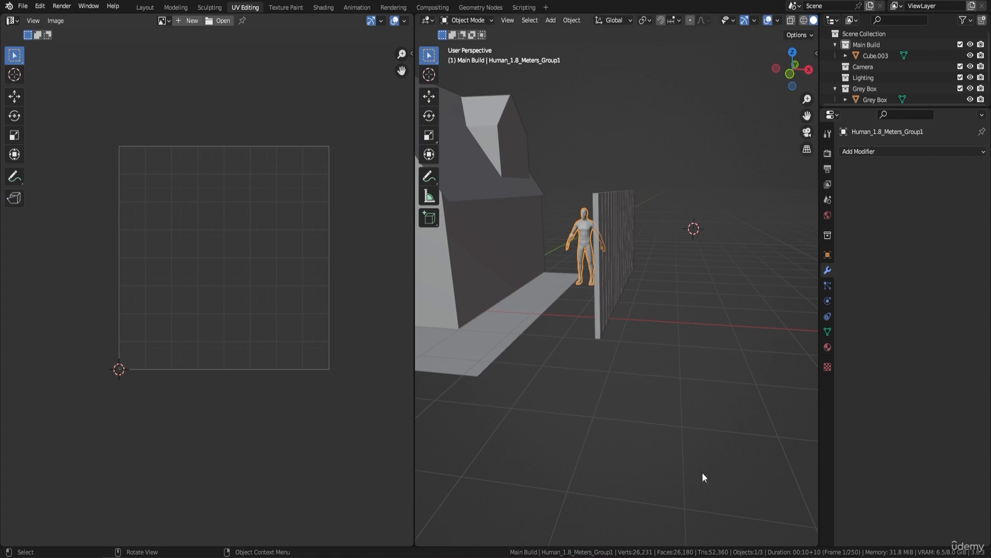
Step: Switch to the Modeling workspace and open the plank wall in Edit Mode
{"action": "left_click", "coordinate": [175, 7]}
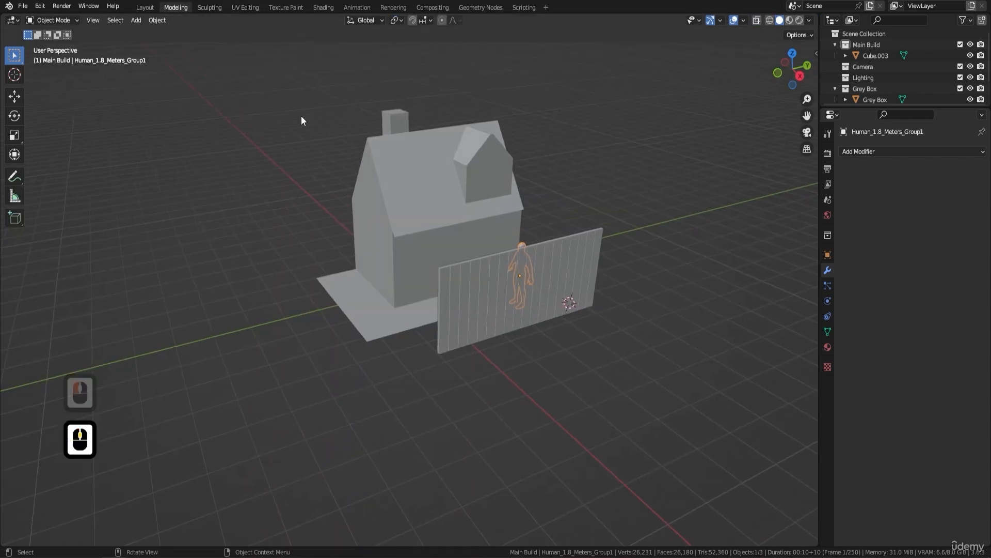
{"action": "scroll", "coordinate": [460, 261], "scroll_direction": "up", "scroll_amount": 1}
{"action": "scroll", "coordinate": [460, 261], "scroll_direction": "up", "scroll_amount": 4}
{"action": "scroll", "coordinate": [531, 264], "scroll_direction": "down", "scroll_amount": 4}
{"action": "middle_click_drag", "start_coordinate": [601, 280], "coordinate": [555, 267], "text": "shift"}
{"action": "middle_click_drag", "start_coordinate": [555, 267], "coordinate": [514, 258]}
{"action": "scroll", "coordinate": [513, 258], "scroll_direction": "up", "scroll_amount": 2}
{"action": "scroll", "coordinate": [491, 256], "scroll_direction": "down", "scroll_amount": 1}
{"action": "left_click", "coordinate": [525, 266]}
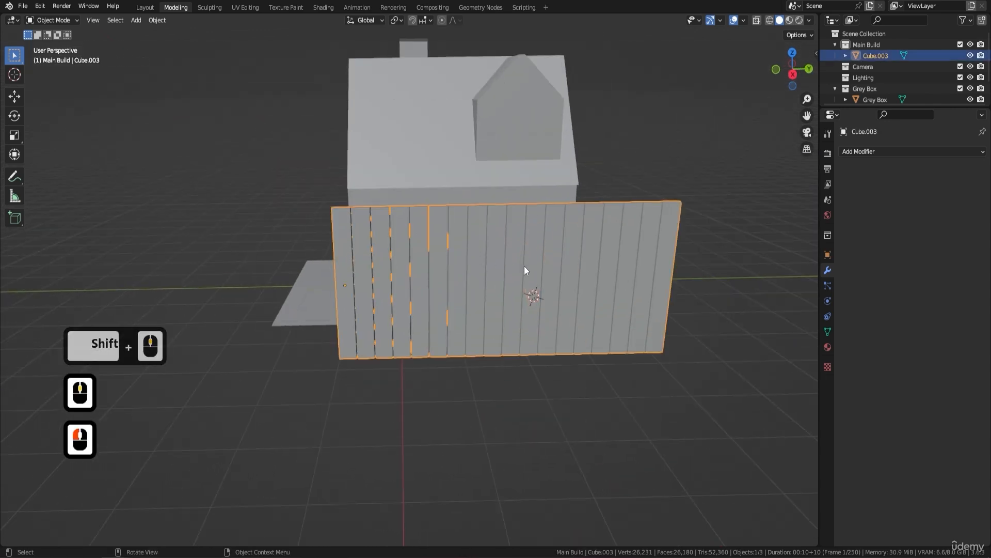
{"action": "key", "text": "Tab"}
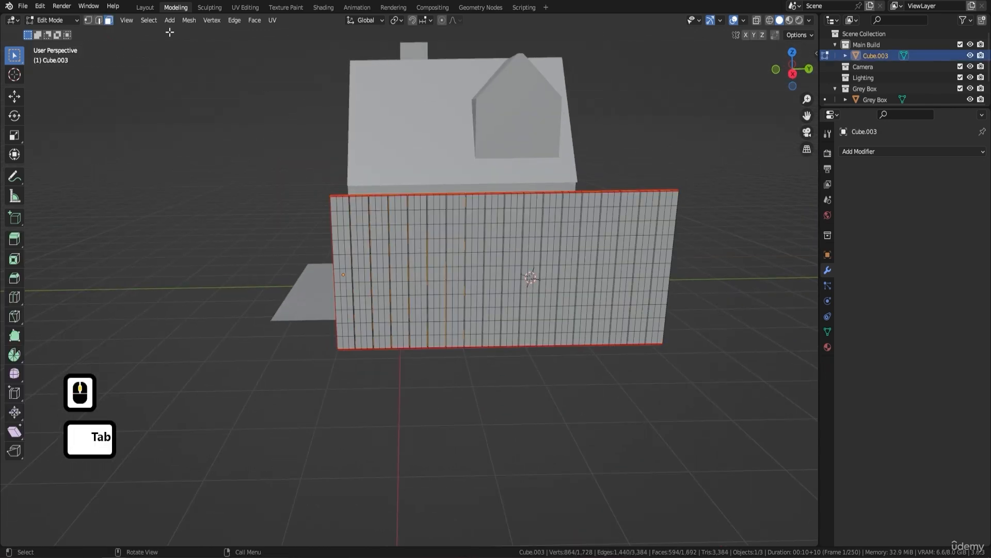
Step: In edge select mode, select four whole planks spaced irregularly along the wall, including the one at its far +Y end
{"action": "left_click", "coordinate": [98, 20]}
{"action": "left_click", "coordinate": [359, 226]}
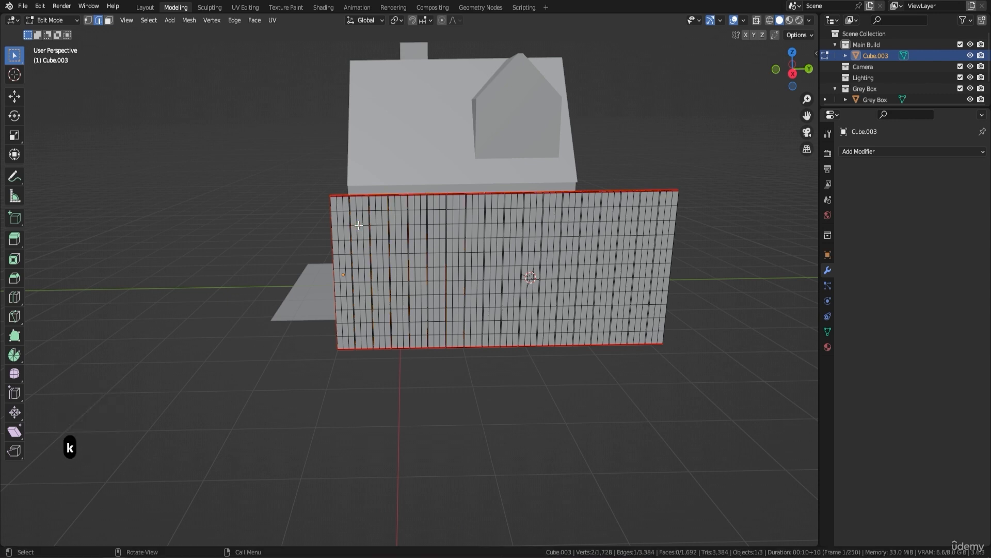
{"action": "key", "text": "ctrl+l"}
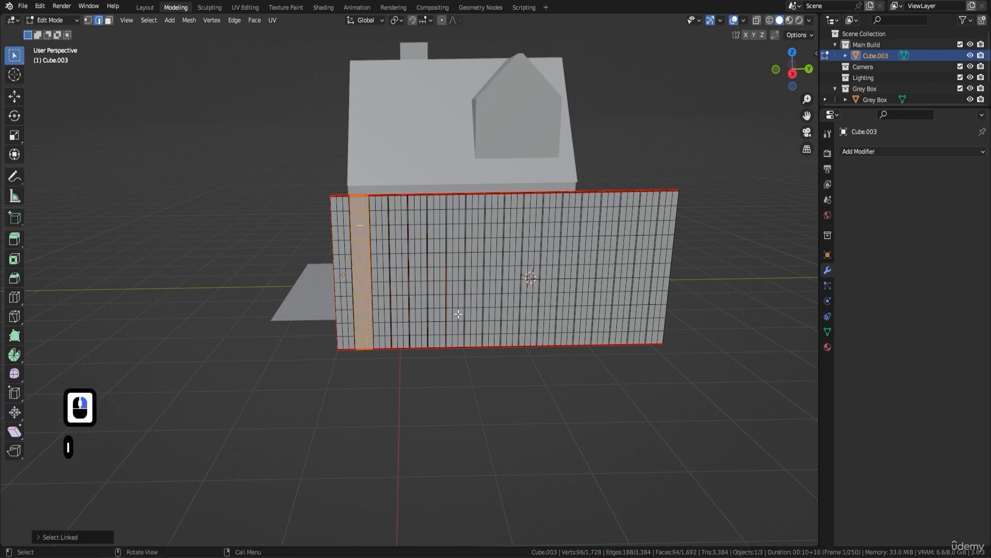
{"action": "key", "text": "l"}
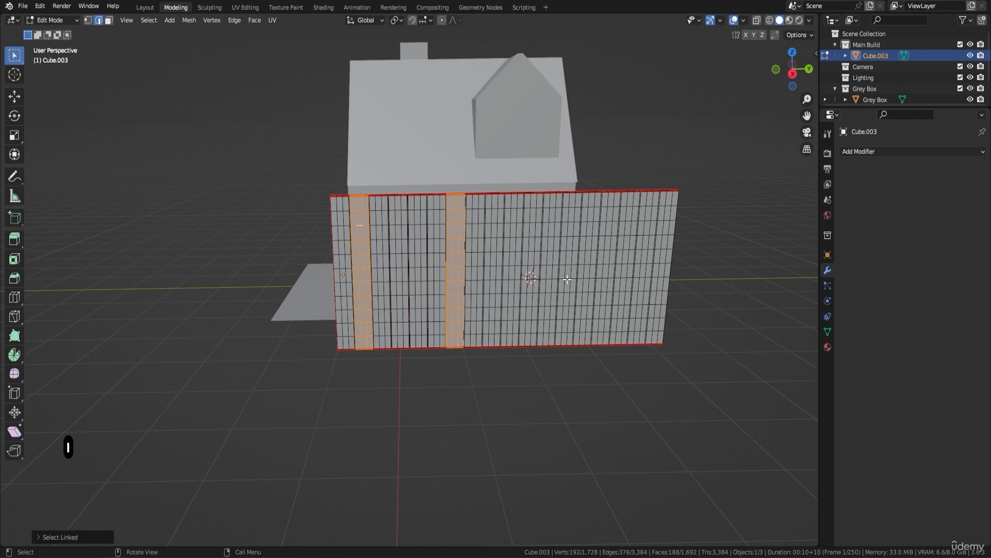
{"action": "key", "text": "l"}
{"action": "key", "text": "l"}
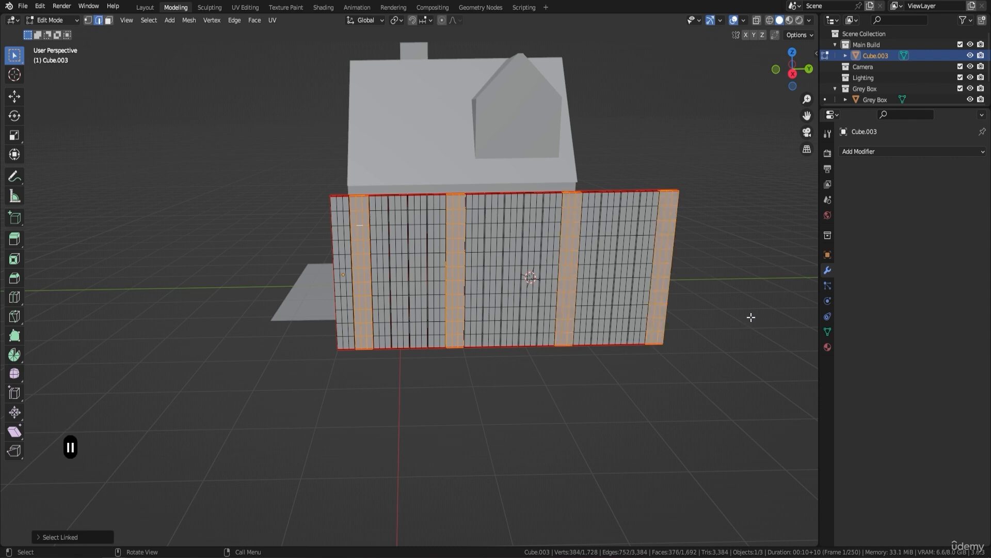
{"action": "key", "text": "s"}
{"action": "key", "text": "x"}
{"action": "key", "text": "y"}
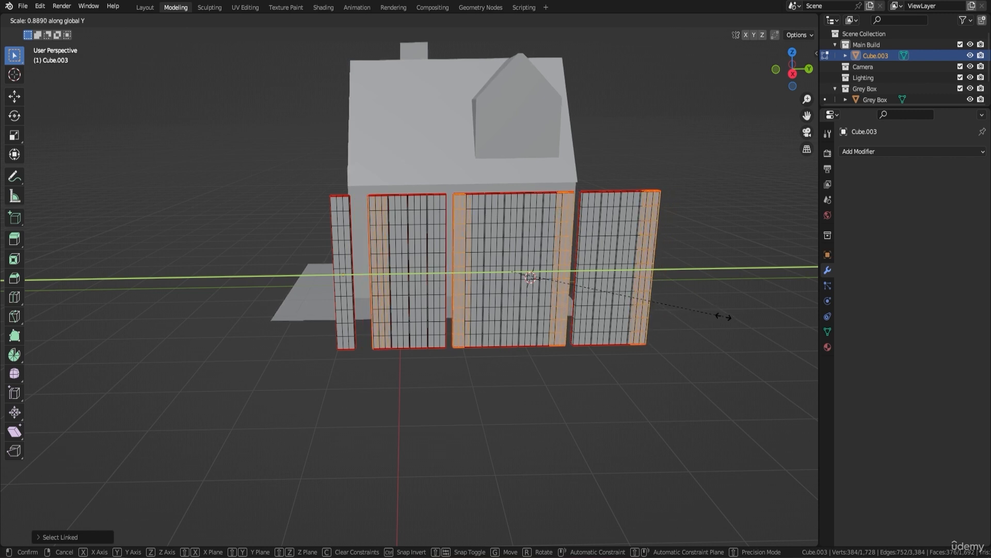
{"action": "right_click", "coordinate": [723, 316]}
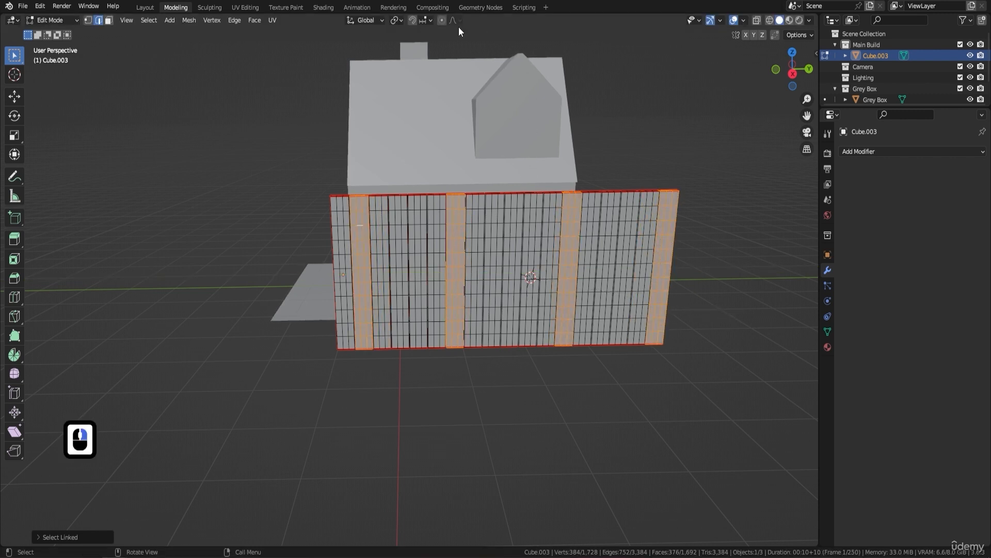
Step: Set the transform pivot point to Individual Origins and narrow the four selected planks slightly along the Y axis
{"action": "left_click", "coordinate": [400, 22]}
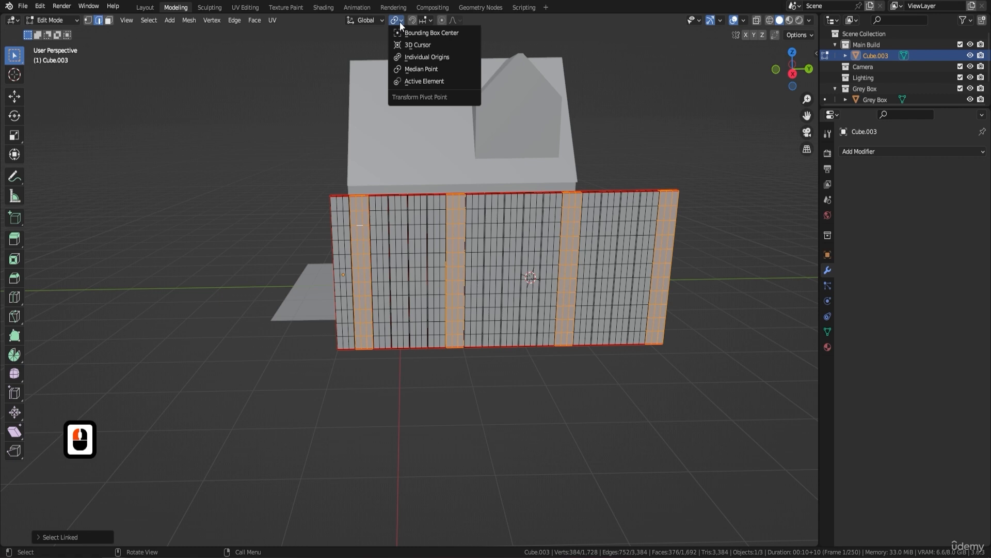
{"action": "left_click", "coordinate": [422, 71]}
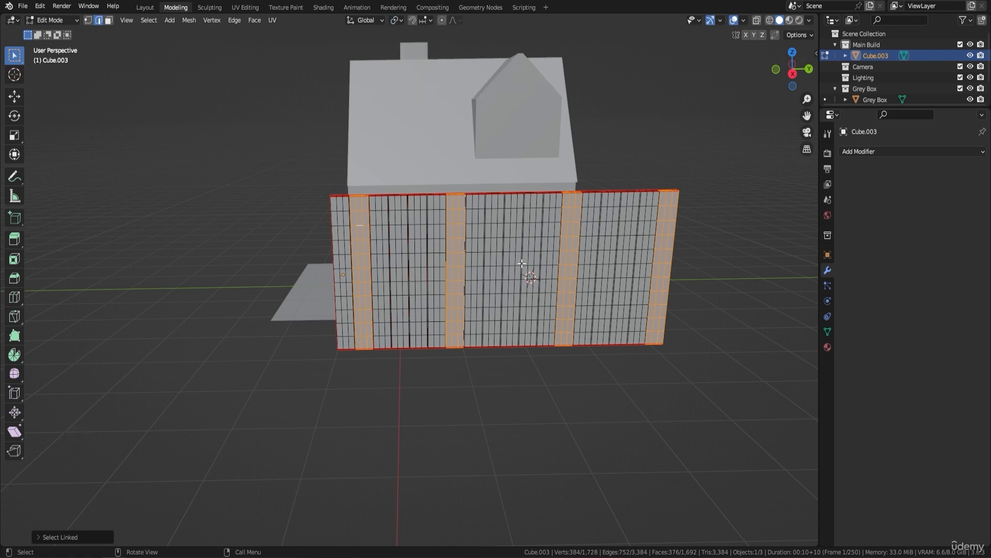
{"action": "left_click", "coordinate": [399, 20]}
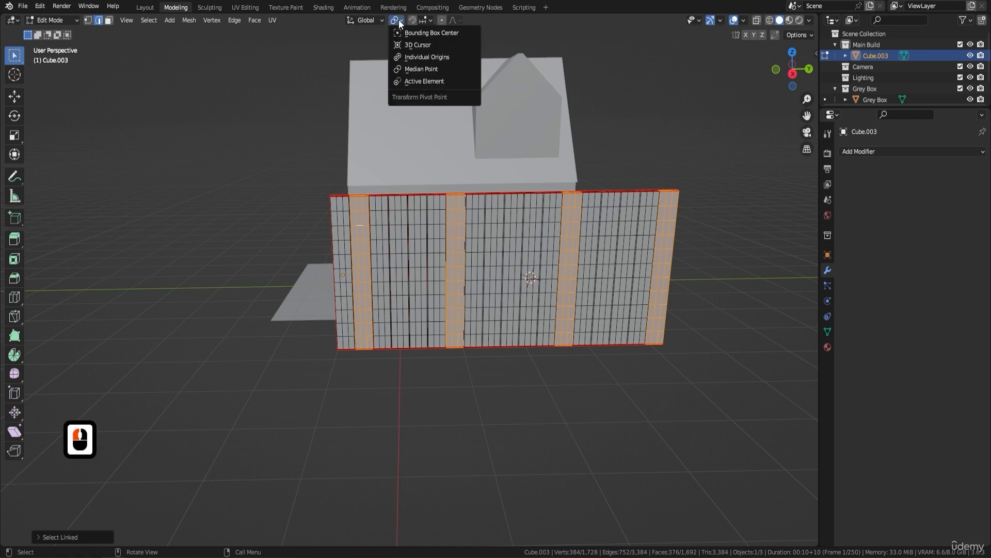
{"action": "left_click", "coordinate": [429, 58]}
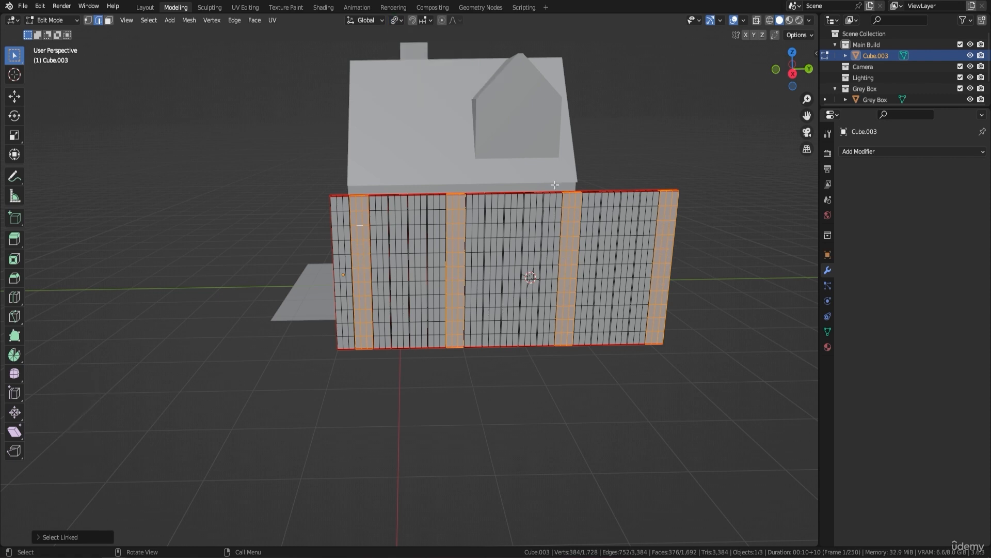
{"action": "key", "text": "s"}
{"action": "key", "text": "y"}
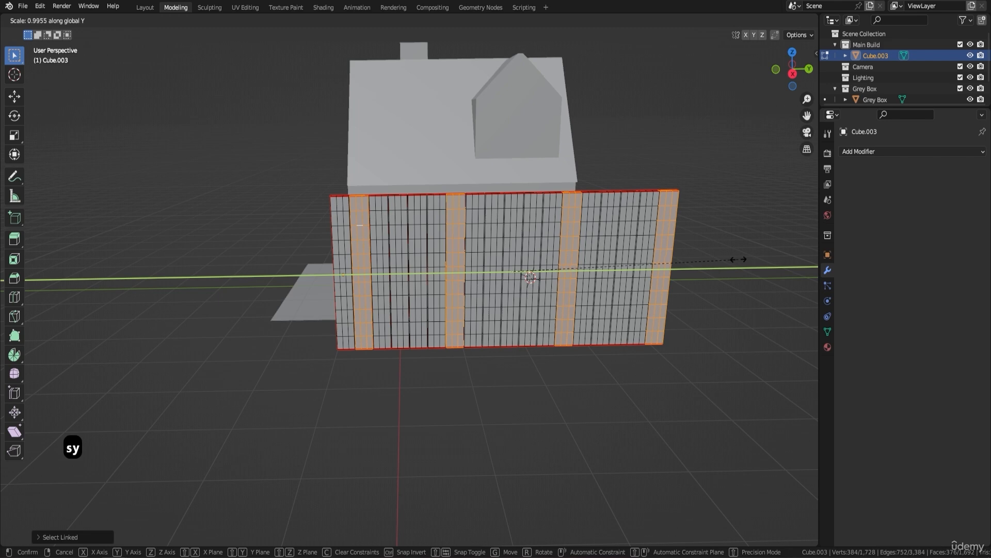
{"action": "left_click", "coordinate": [675, 272]}
Step: Check the four narrowed planks up close and hide them from the wall mesh
{"action": "scroll", "coordinate": [384, 187], "scroll_direction": "up", "scroll_amount": 4}
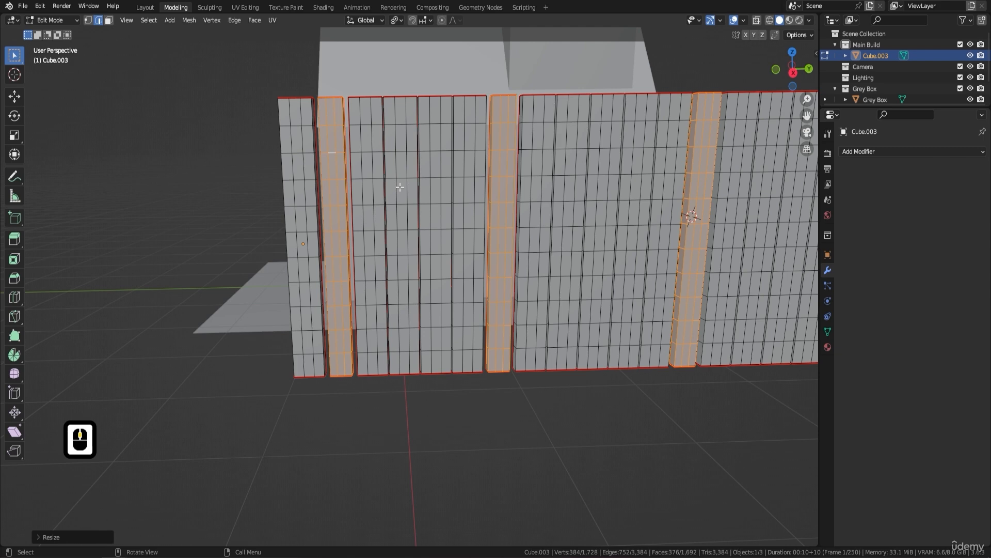
{"action": "key", "text": "h"}
{"action": "scroll", "coordinate": [361, 258], "scroll_direction": "down", "scroll_amount": 5}
Step: Widen four more irregularly spaced whole planks slightly along the Y axis and hide them from the wall mesh
{"action": "middle_click_drag", "start_coordinate": [364, 261], "coordinate": [349, 246], "text": "shift"}
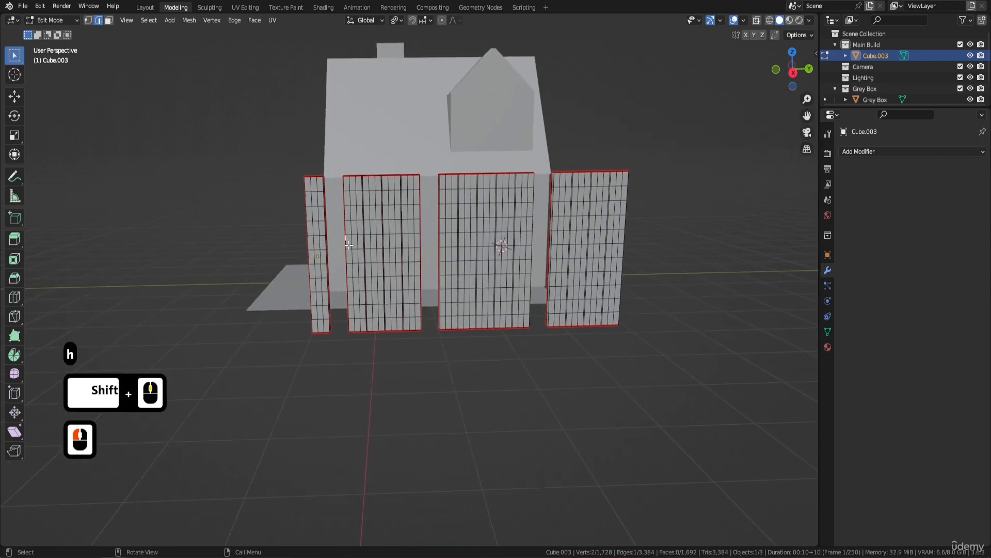
{"action": "key", "text": "l"}
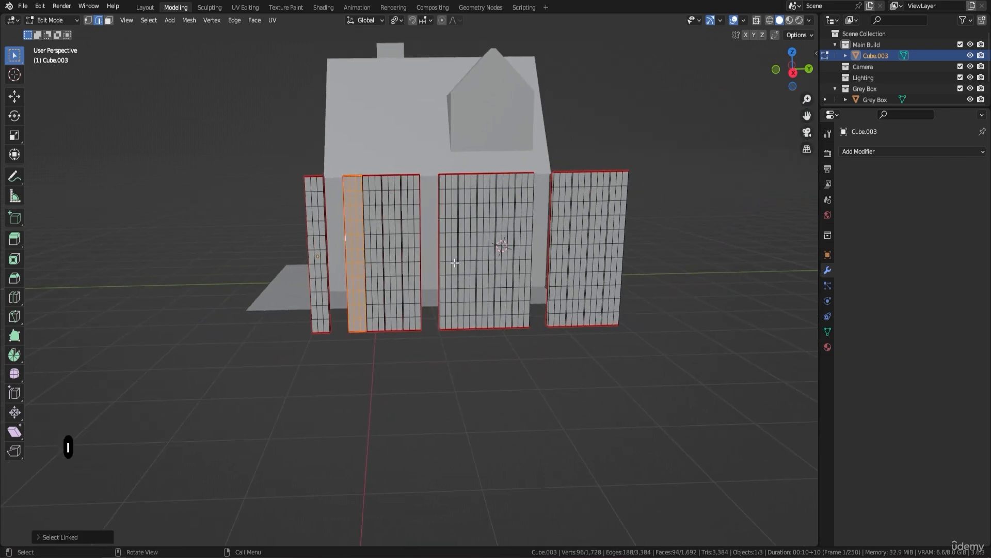
{"action": "key", "text": "l"}
{"action": "key", "text": "l"}
{"action": "key", "text": "l"}
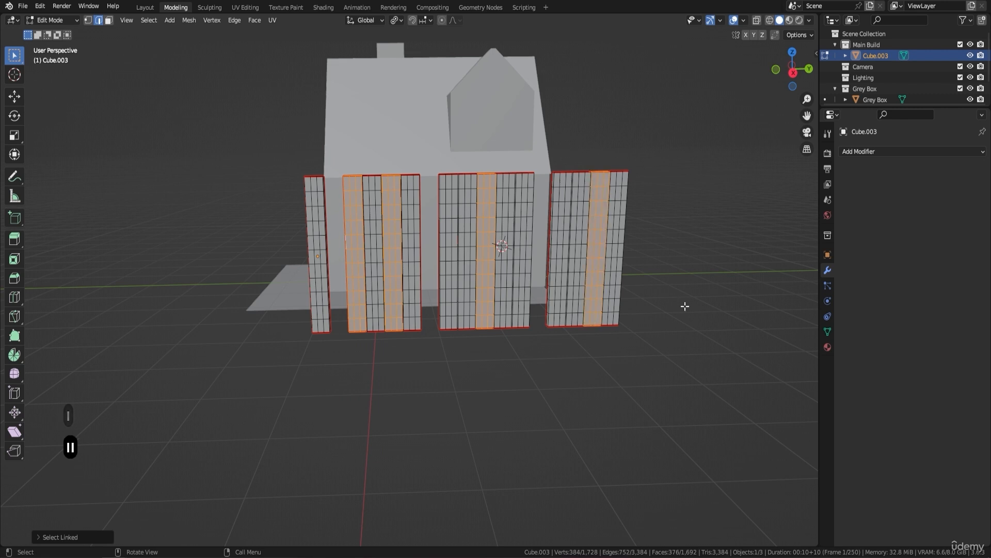
{"action": "key", "text": "s"}
{"action": "key", "text": "y"}
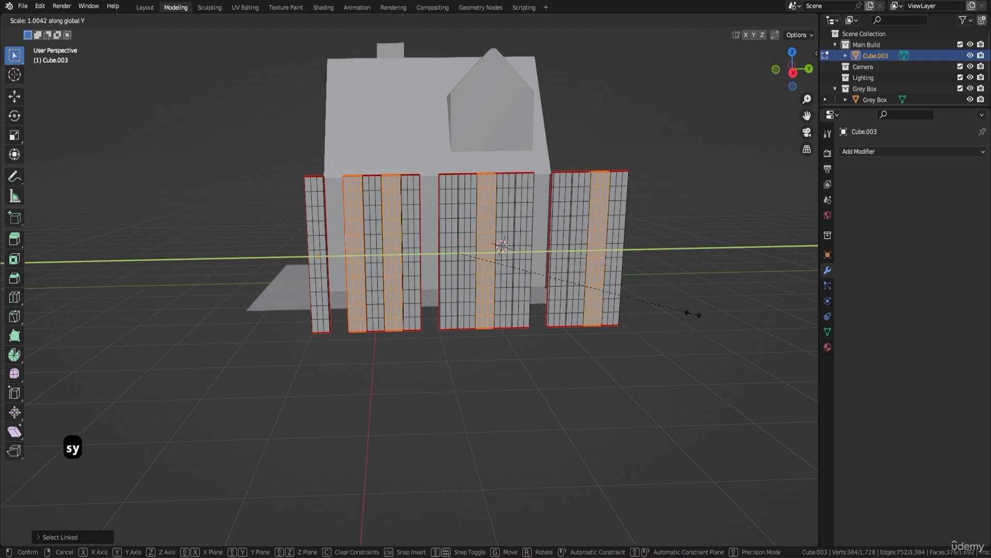
{"action": "left_click", "coordinate": [724, 312]}
{"action": "key", "text": "h"}
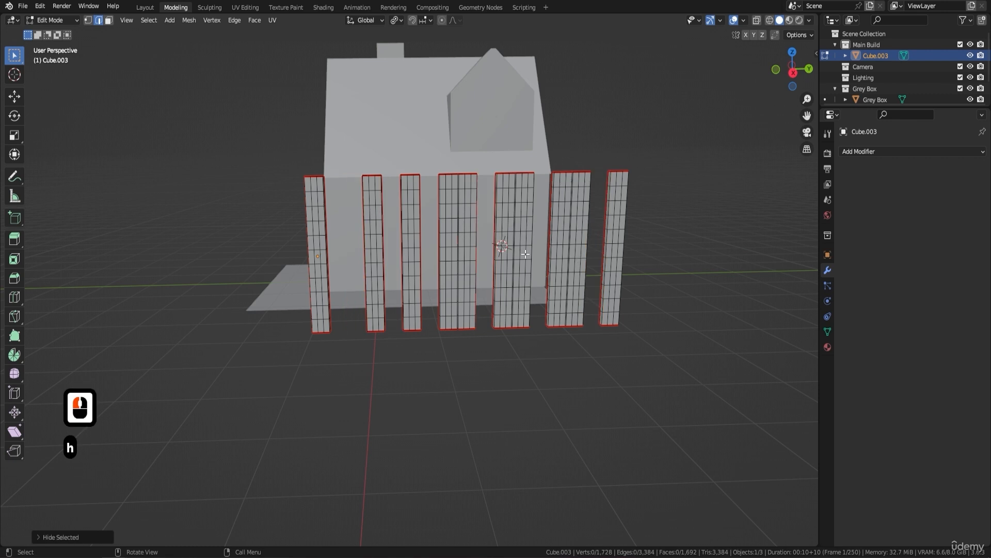
Step: Select three of the remaining whole planks, spaced apart, and narrow them noticeably along the Y axis
{"action": "left_click", "coordinate": [379, 242]}
{"action": "key", "text": "l"}
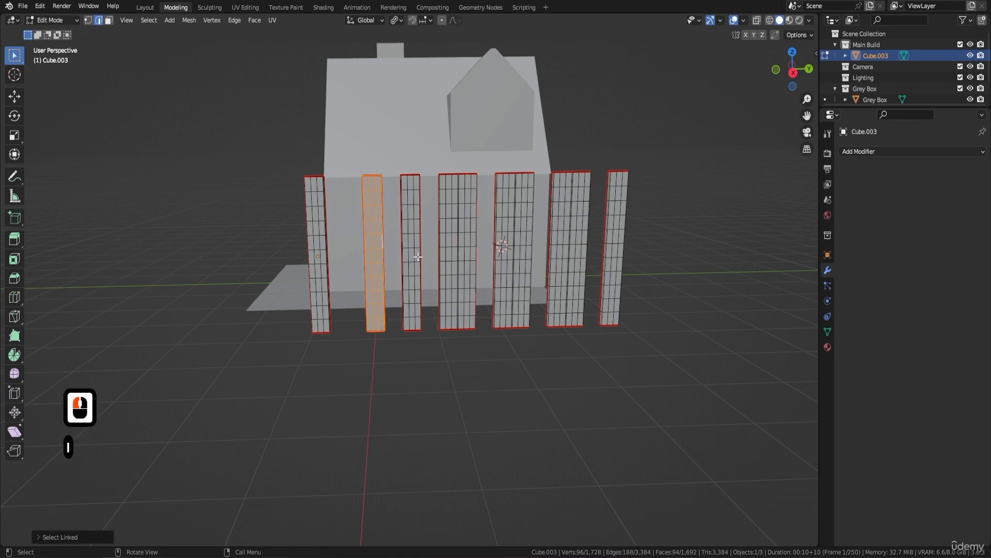
{"action": "key", "text": "l"}
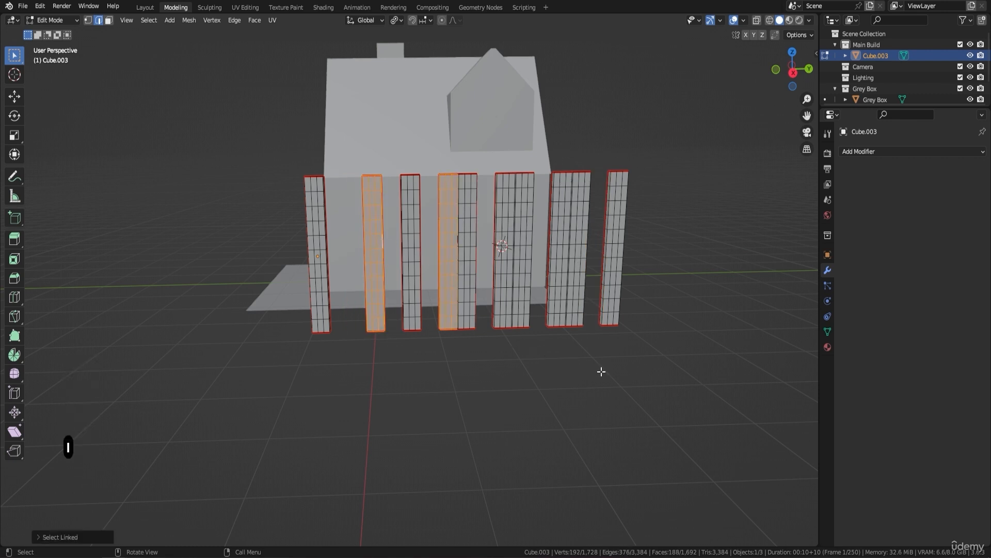
{"action": "key", "text": "l"}
{"action": "key", "text": "s"}
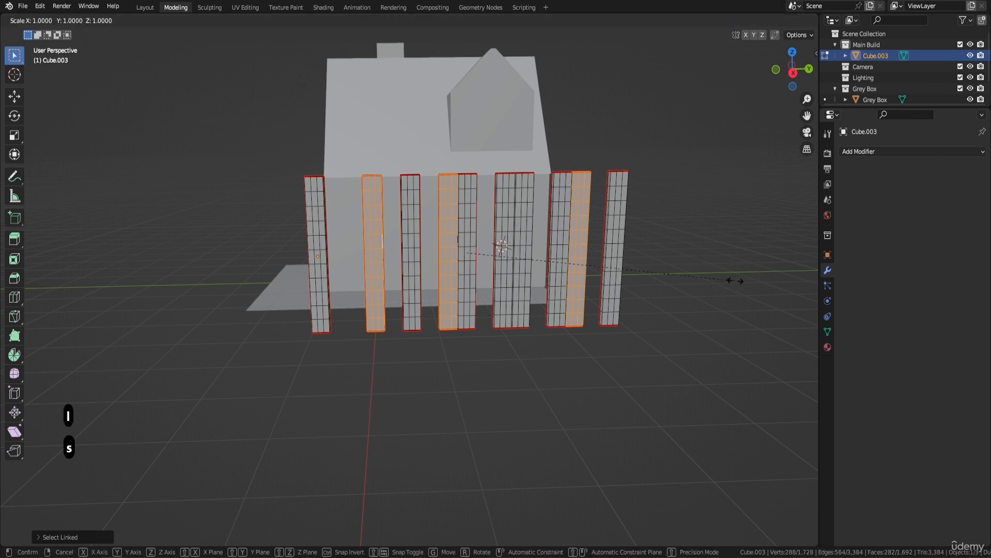
{"action": "key", "text": "x"}
{"action": "key", "text": "y"}
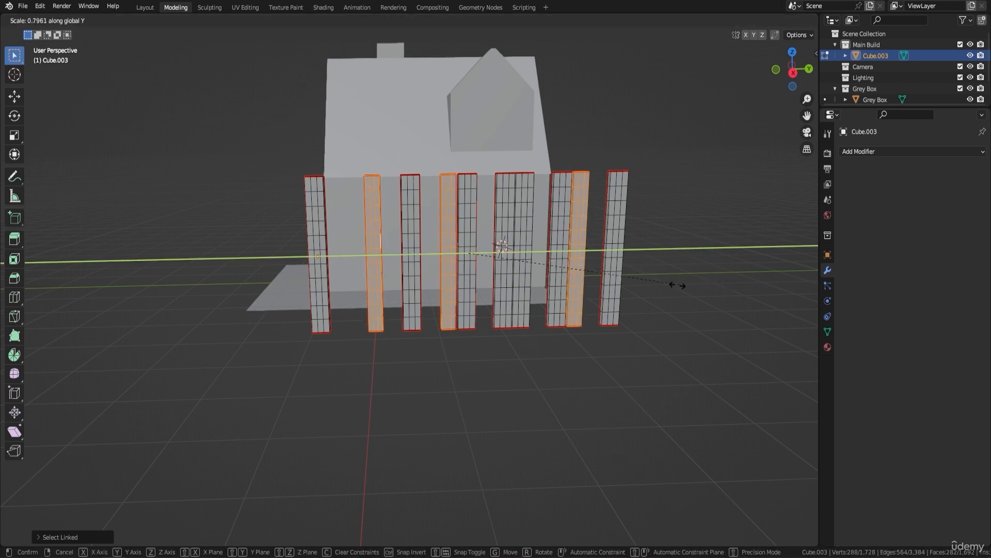
{"action": "left_click", "coordinate": [635, 285]}
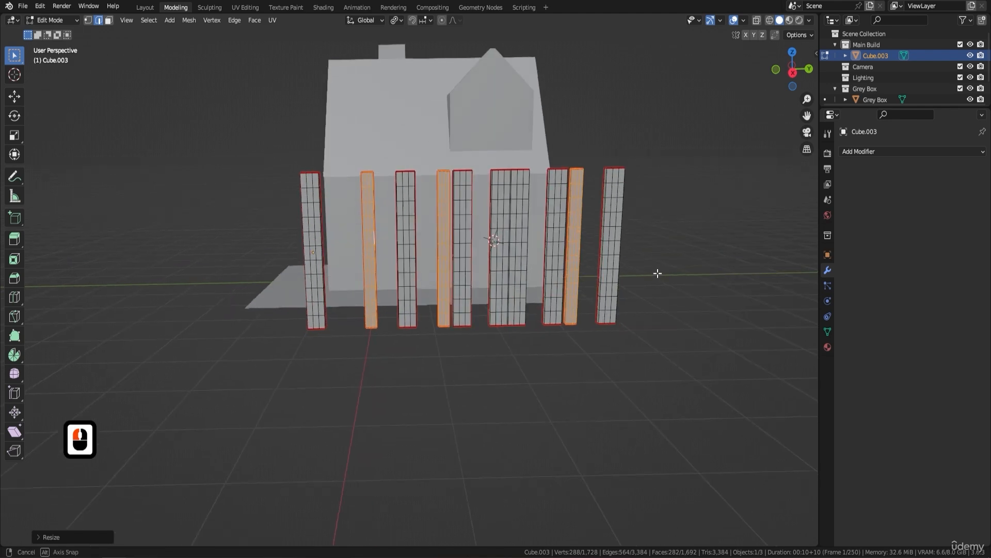
Step: Reveal all hidden planks and inspect the varied widths from the end of the wall
{"action": "middle_click_drag", "start_coordinate": [657, 274], "coordinate": [522, 268]}
{"action": "key", "text": "alt+h"}
{"action": "scroll", "coordinate": [518, 267], "scroll_direction": "up", "scroll_amount": 1}
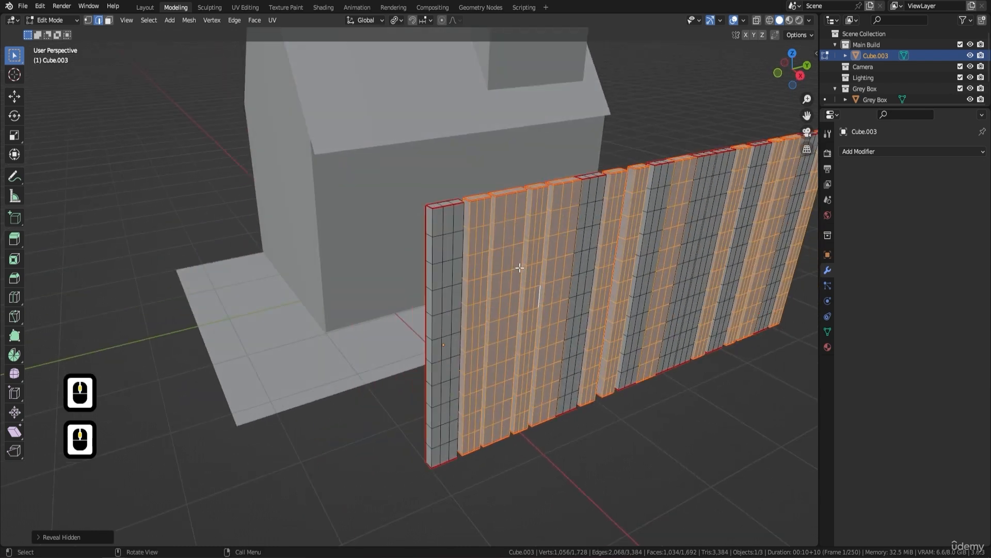
{"action": "middle_click_drag", "start_coordinate": [470, 220], "coordinate": [466, 275], "text": "shift"}
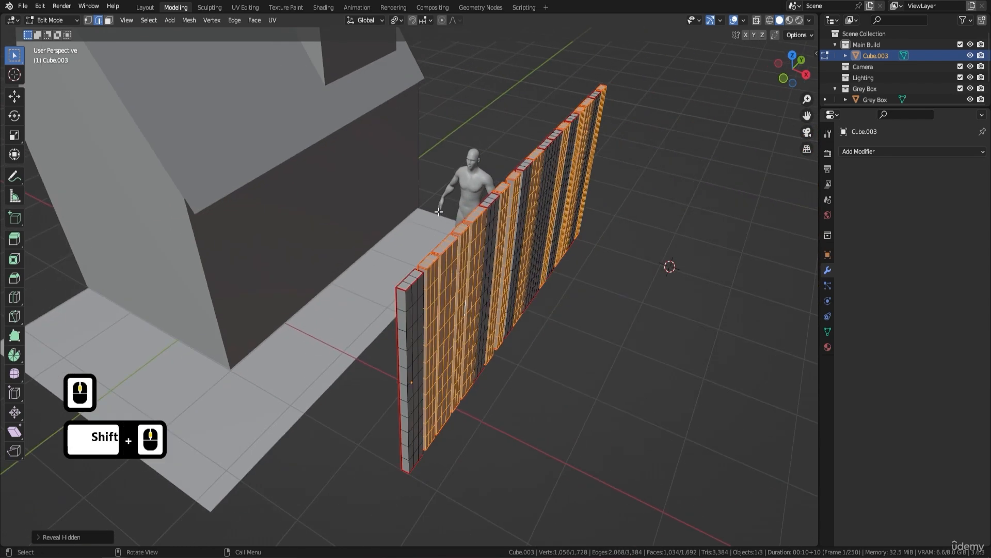
Step: Select four whole planks spread along the wall, shift them slightly along the X axis with the Move tool and hide them
{"action": "left_click", "coordinate": [100, 21]}
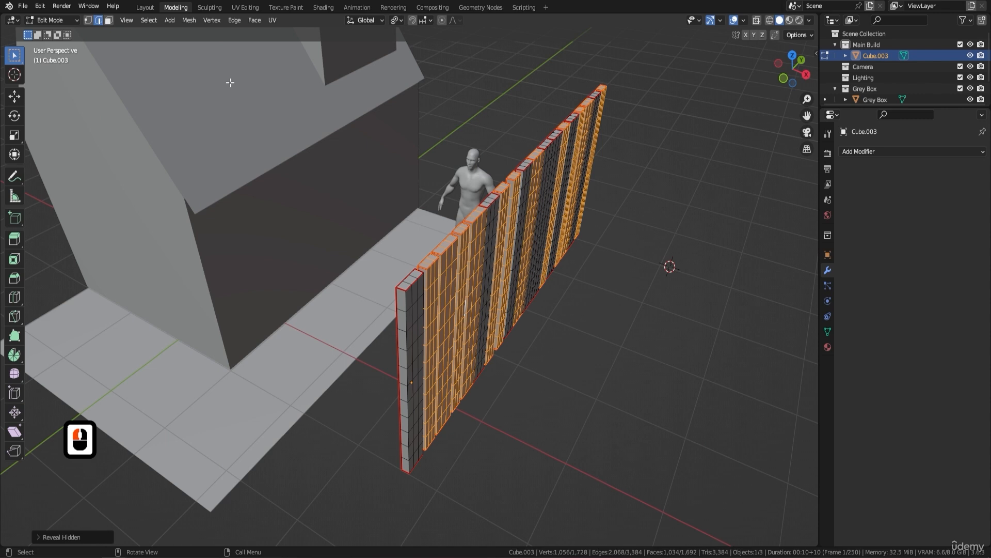
{"action": "left_click", "coordinate": [415, 327]}
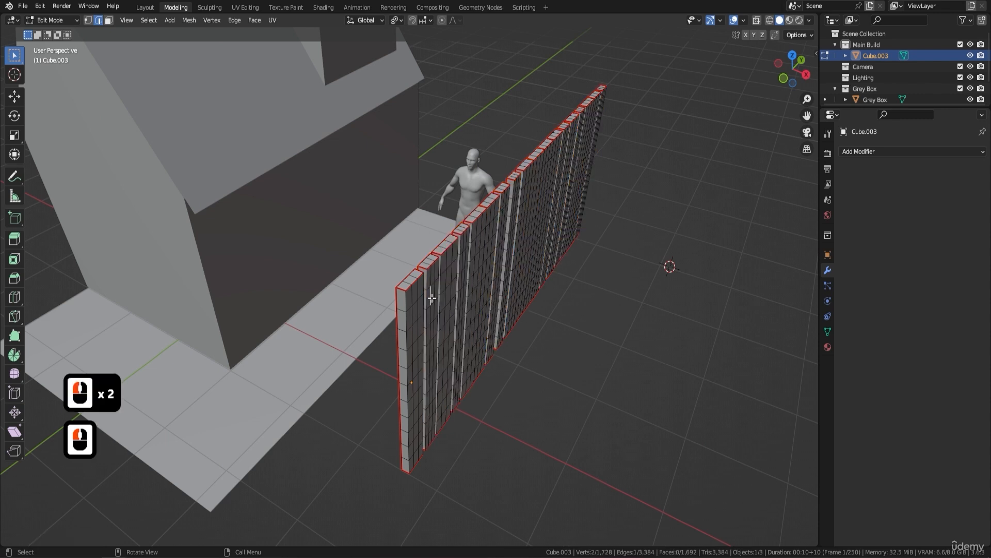
{"action": "key", "text": "l"}
{"action": "key", "text": "l"}
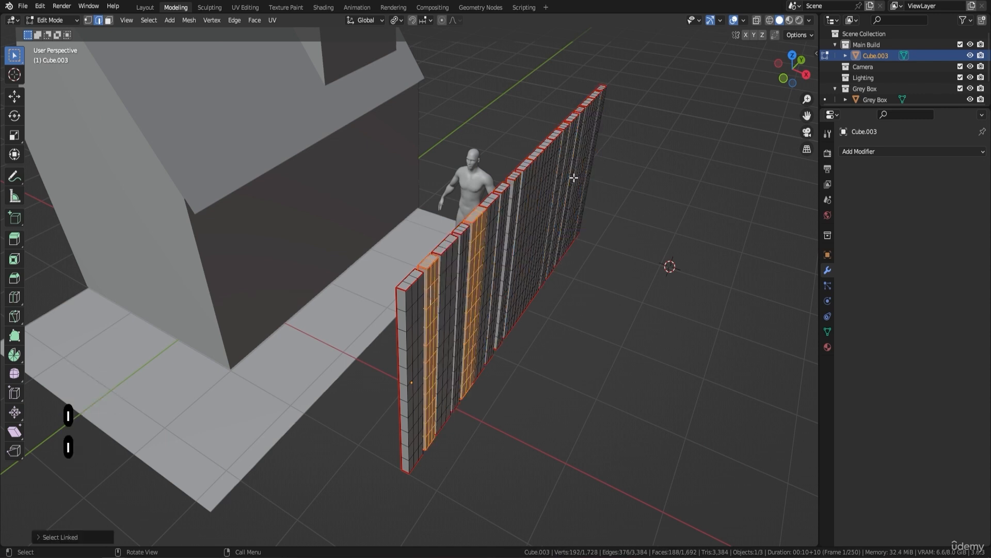
{"action": "key", "text": "l"}
{"action": "key", "text": "l"}
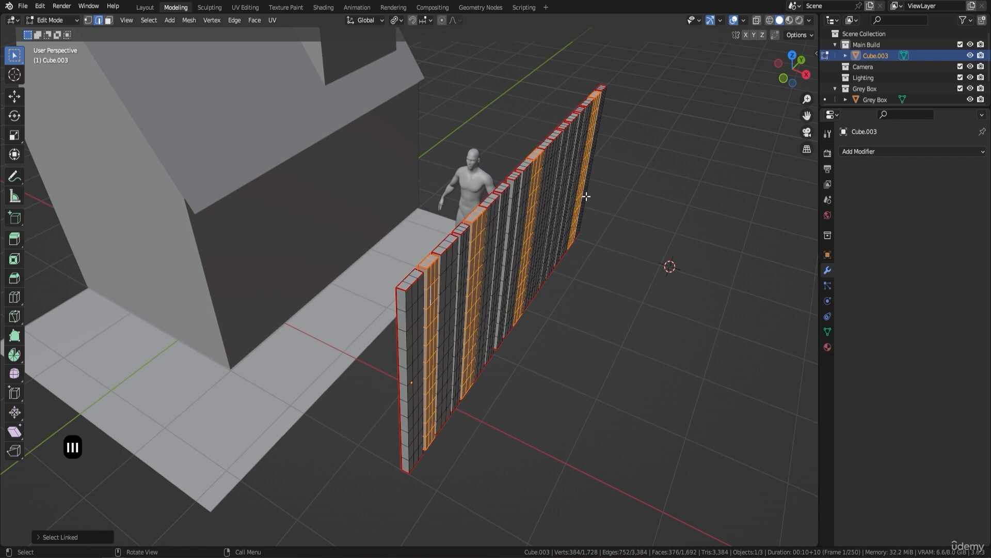
{"action": "key", "text": "shift+space"}
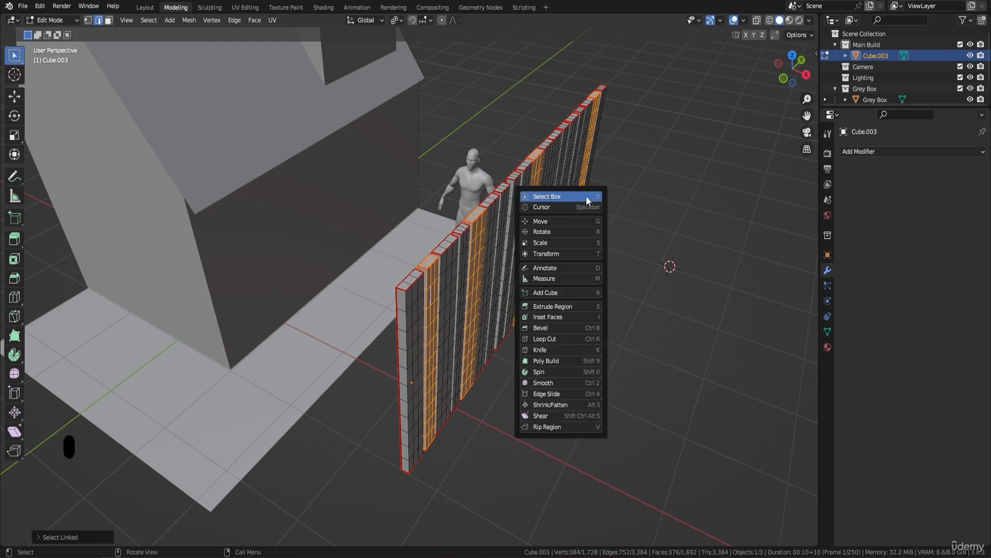
{"action": "left_click", "coordinate": [566, 218]}
{"action": "left_click_drag", "start_coordinate": [549, 275], "coordinate": [544, 279]}
{"action": "key", "text": "h"}
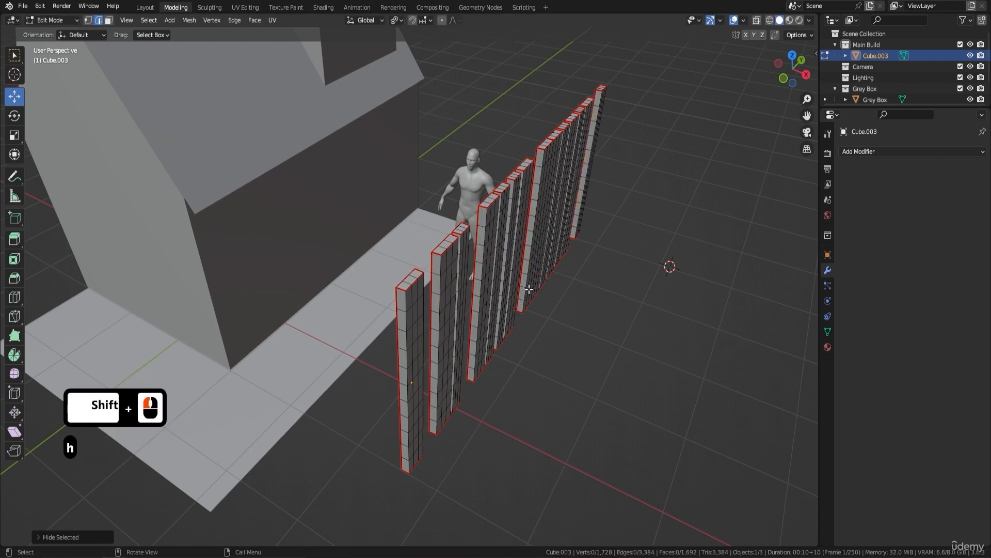
Step: Offset a second set of four spaced planks slightly along the X axis and hide them
{"action": "left_click", "coordinate": [449, 271]}
{"action": "key", "text": "l"}
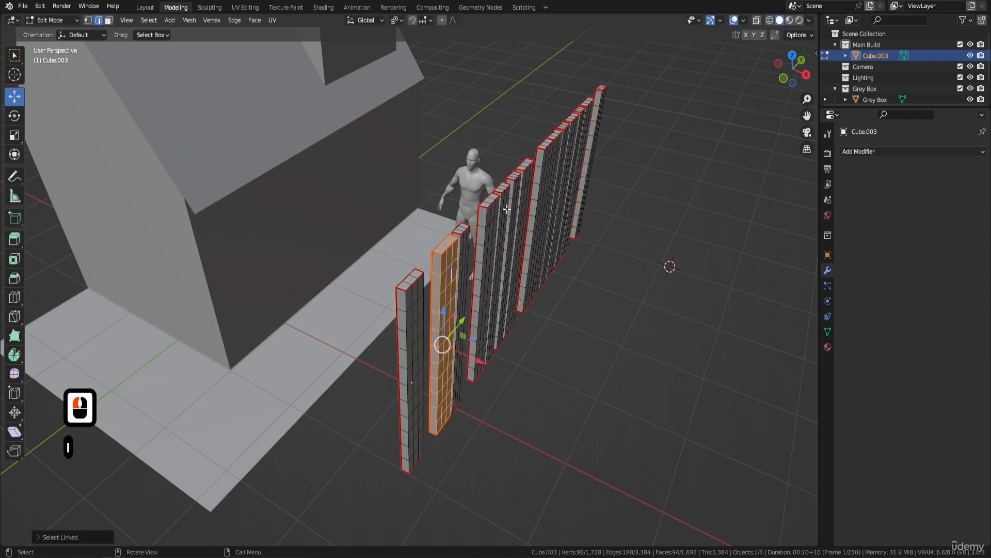
{"action": "key", "text": "l"}
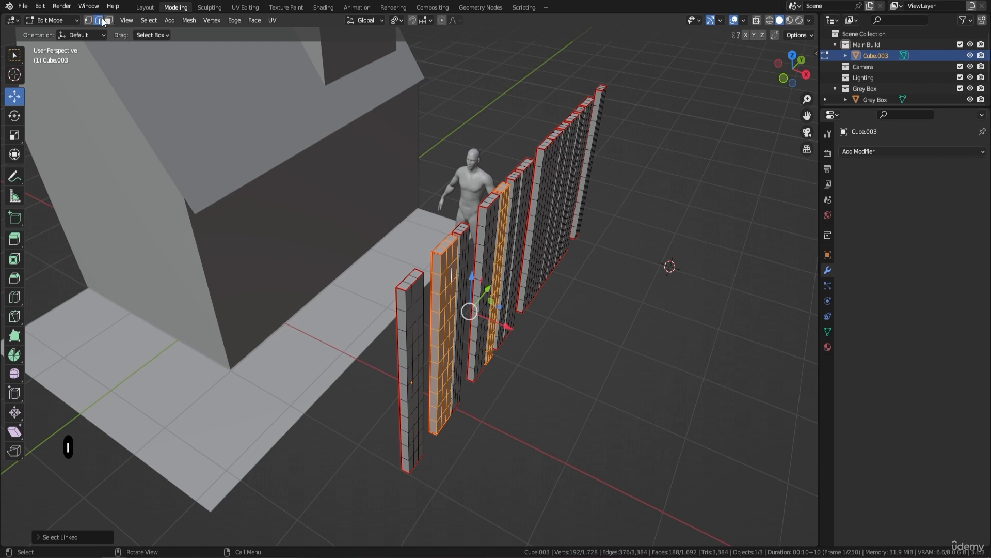
{"action": "key", "text": "l"}
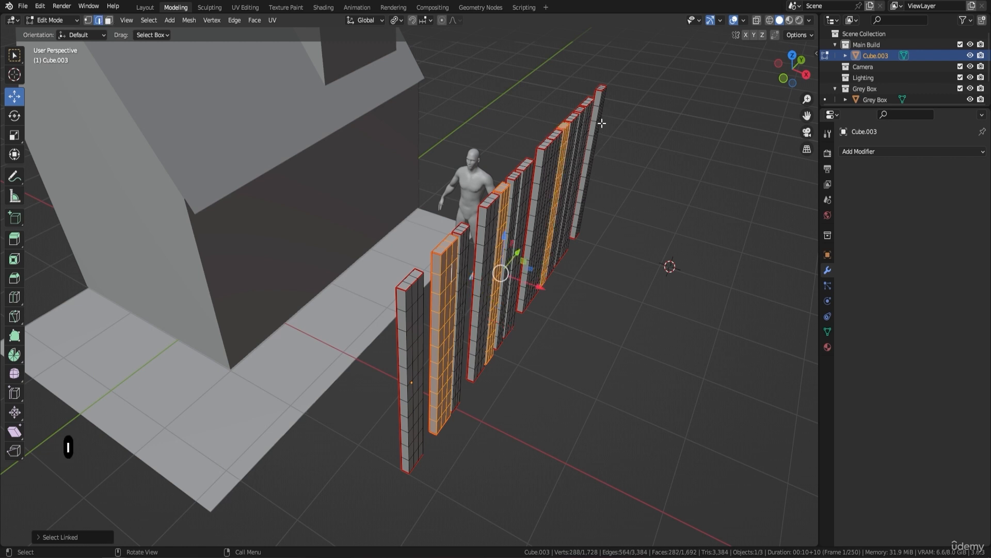
{"action": "key", "text": "l"}
{"action": "left_click_drag", "start_coordinate": [566, 262], "coordinate": [581, 265]}
{"action": "key", "text": "h"}
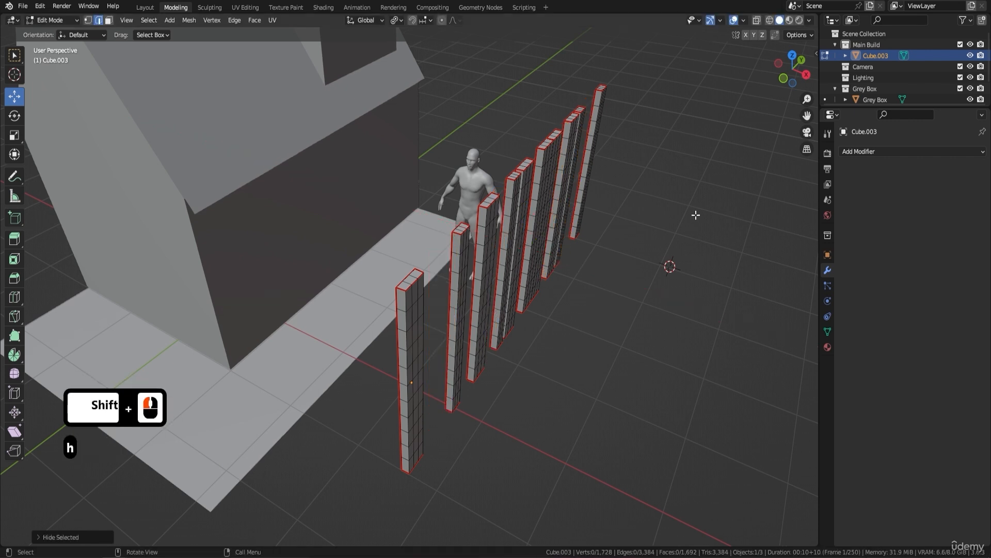
Step: Select a third set of four planks from those still visible and nudge them slightly along the X axis
{"action": "left_click", "coordinate": [514, 203]}
{"action": "key", "text": "l"}
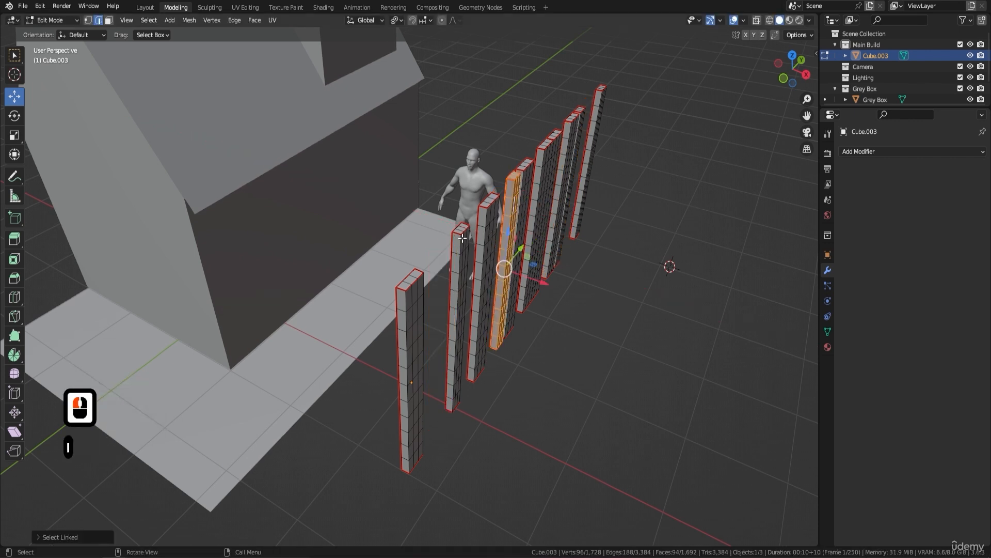
{"action": "key", "text": "l"}
{"action": "key", "text": "l"}
{"action": "key", "text": "l"}
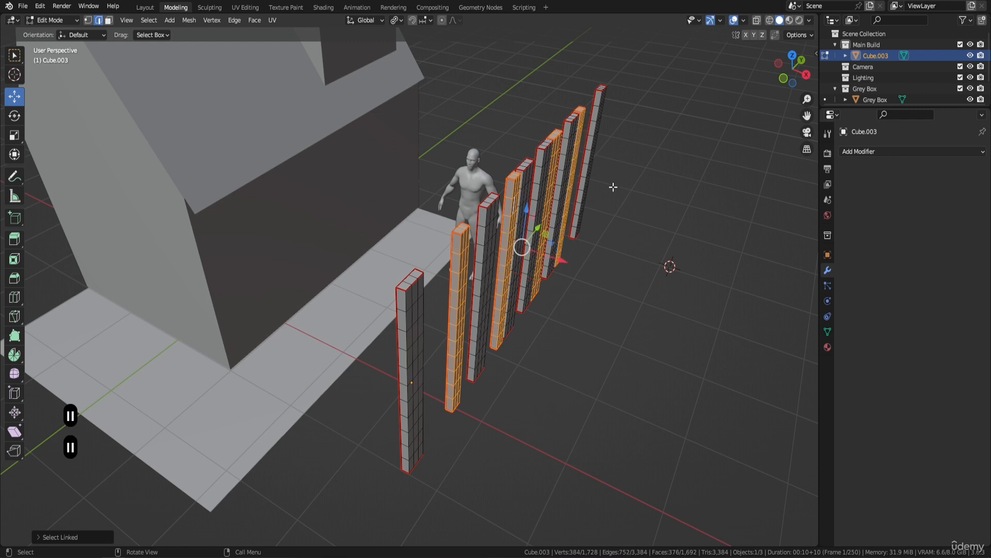
{"action": "scroll", "coordinate": [601, 250], "scroll_direction": "up", "scroll_amount": 2}
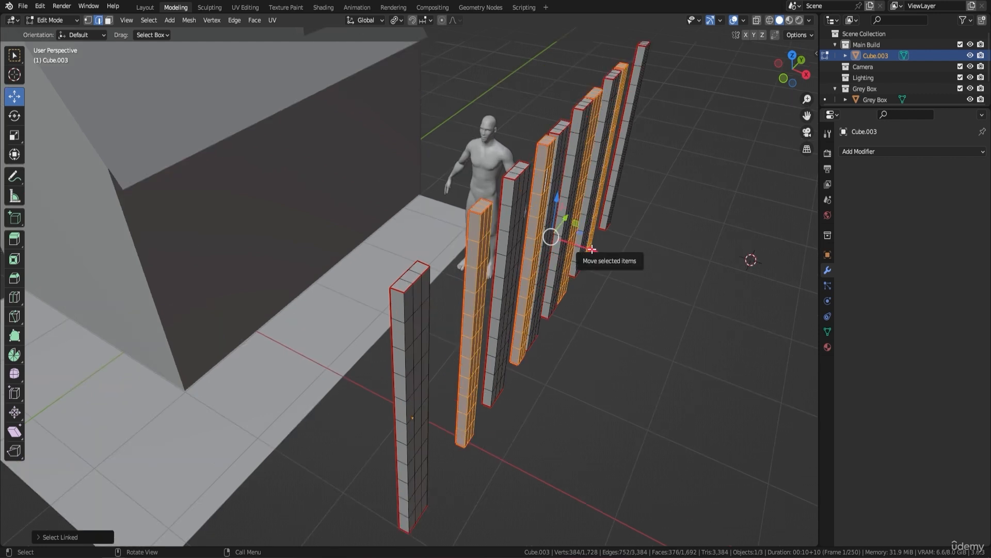
{"action": "left_click_drag", "start_coordinate": [592, 250], "coordinate": [590, 250]}
Step: Check the gaps and offsets of the whole wall in Object Mode, then return to Edit Mode and reveal the hidden planks
{"action": "middle_click_drag", "start_coordinate": [609, 256], "coordinate": [462, 201]}
{"action": "key", "text": "Tab"}
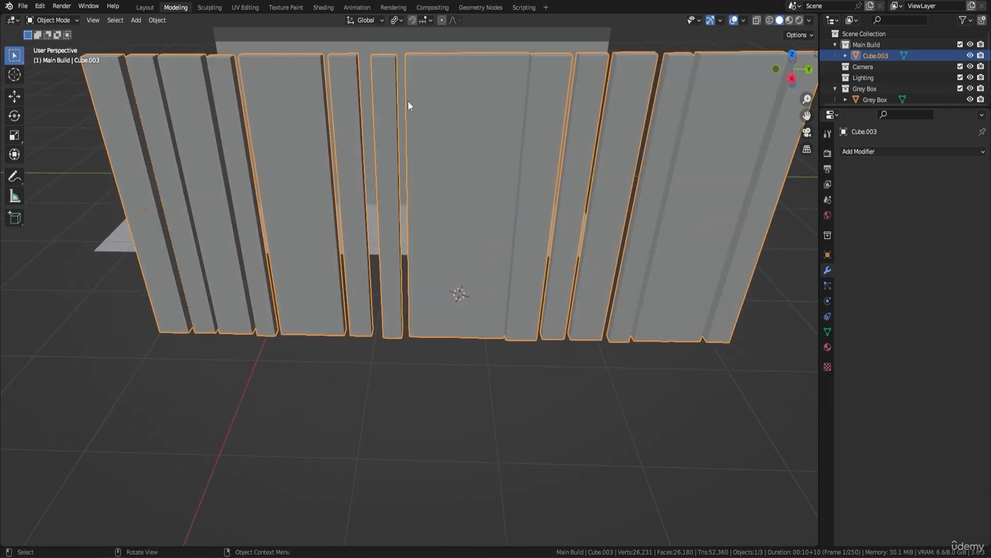
{"action": "scroll", "coordinate": [489, 231], "scroll_direction": "down", "scroll_amount": 3}
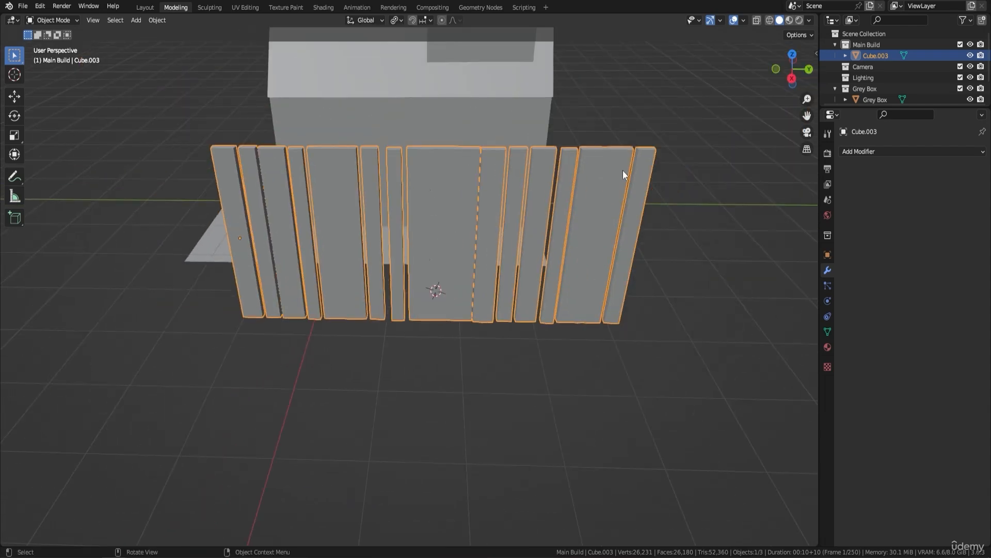
{"action": "middle_click_drag", "start_coordinate": [314, 197], "coordinate": [423, 175], "text": "shift"}
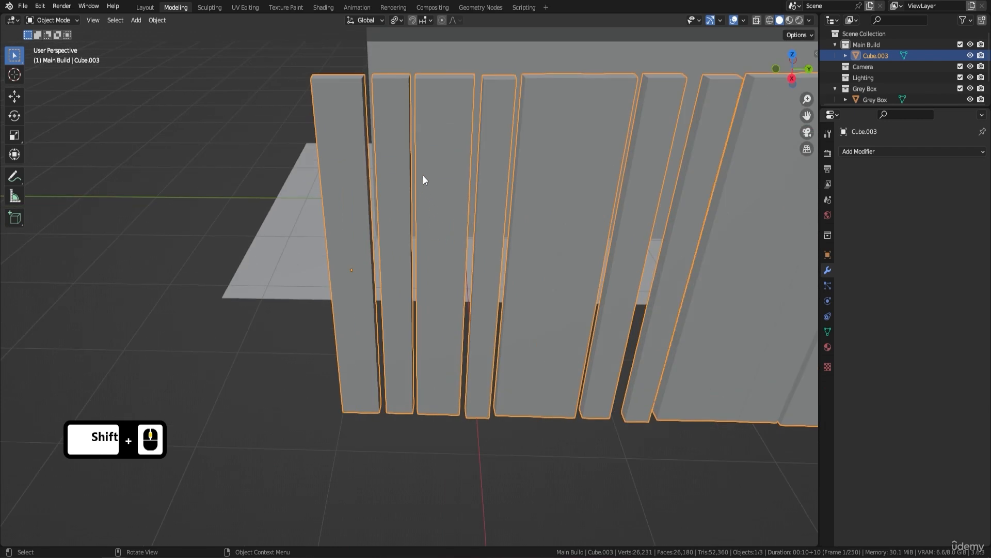
{"action": "key", "text": "Tab"}
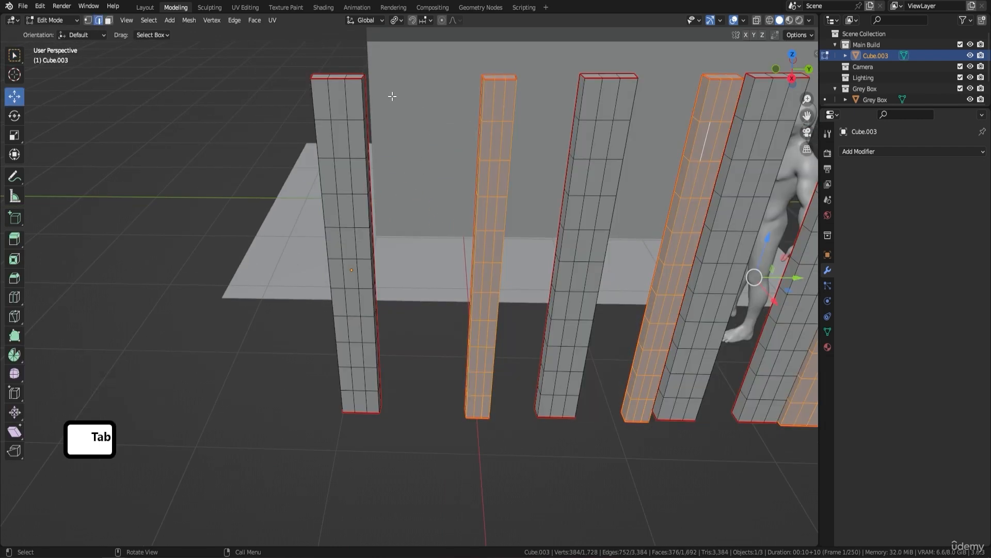
{"action": "key", "text": "alt"}
{"action": "key", "text": "alt+h"}
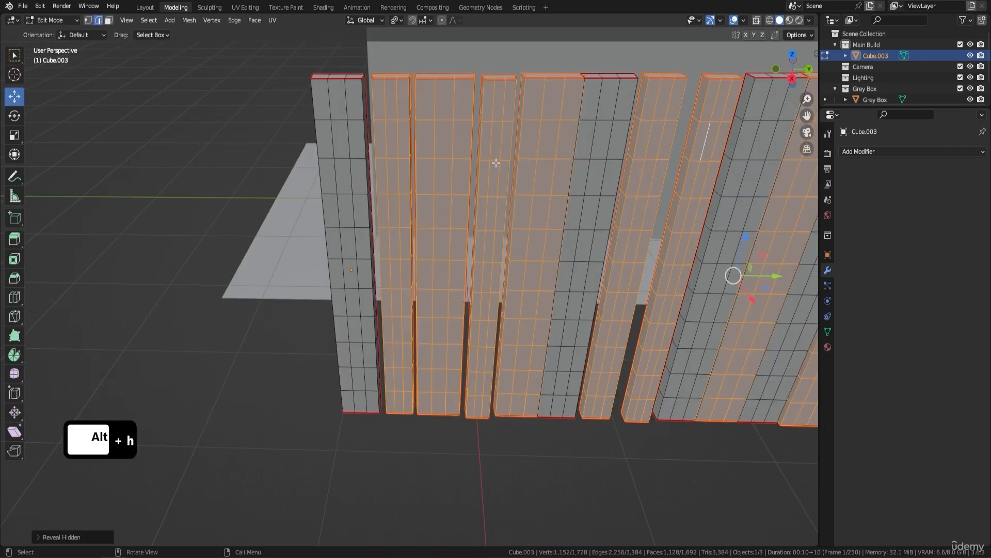
Step: In the right orthographic view, move the second plank from the wall's -Y end along Y to close its gap with the end plank
{"action": "double_click", "coordinate": [387, 133]}
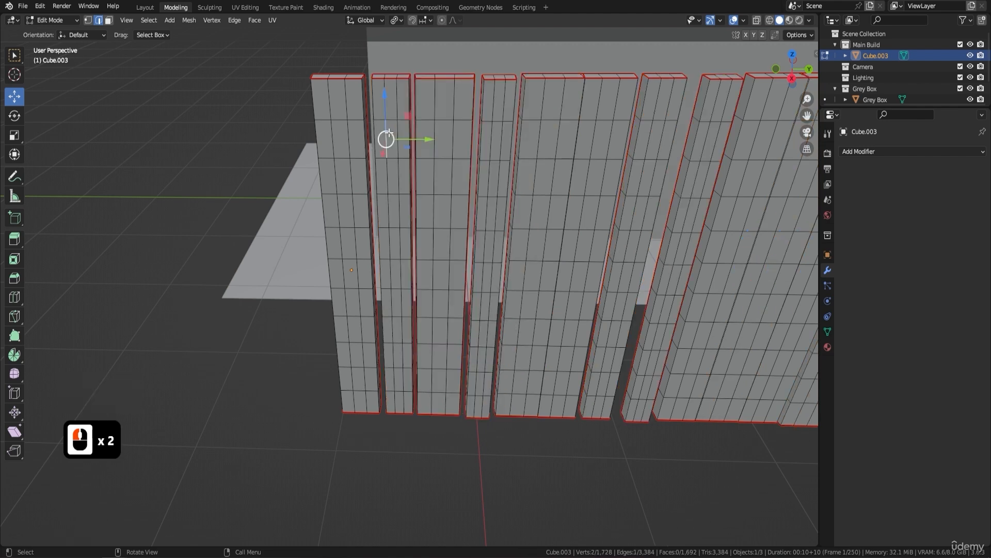
{"action": "key", "text": "l"}
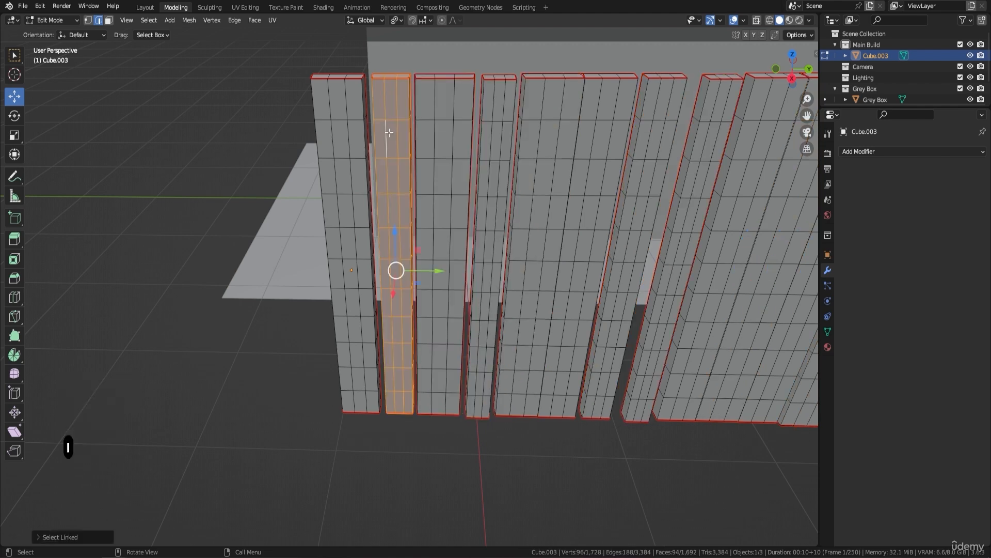
{"action": "key", "text": "3"}
{"action": "scroll", "coordinate": [386, 129], "scroll_direction": "up", "scroll_amount": 4}
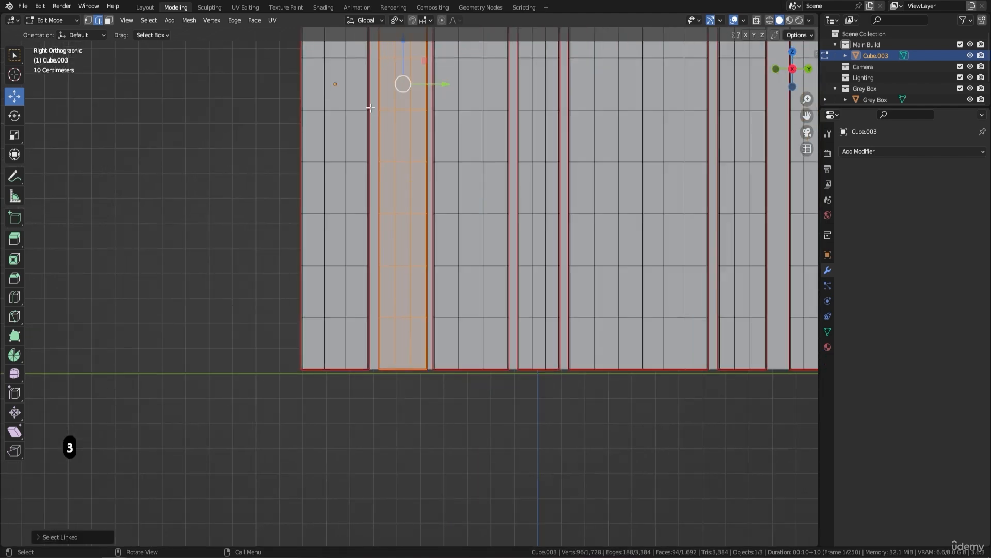
{"action": "middle_click_drag", "start_coordinate": [384, 87], "coordinate": [403, 192], "text": "shift"}
{"action": "left_click_drag", "start_coordinate": [462, 191], "coordinate": [453, 192]}
Step: Move the whole third plank from the wall's -Y end along Y until it meets the second plank
{"action": "left_click", "coordinate": [471, 202]}
{"action": "key", "text": "l"}
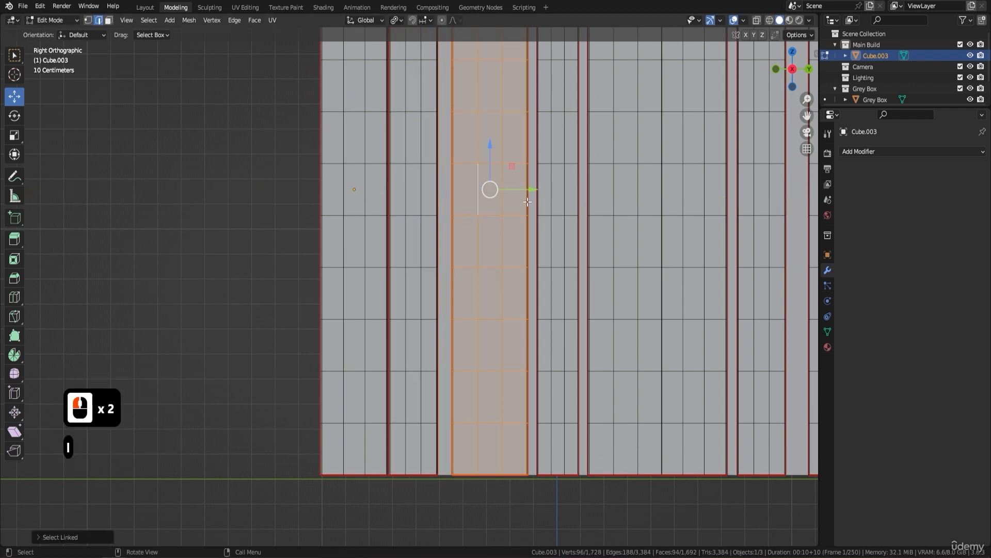
{"action": "left_click_drag", "start_coordinate": [535, 190], "coordinate": [520, 192]}
{"action": "middle_click_drag", "start_coordinate": [545, 199], "coordinate": [459, 199], "text": "shift"}
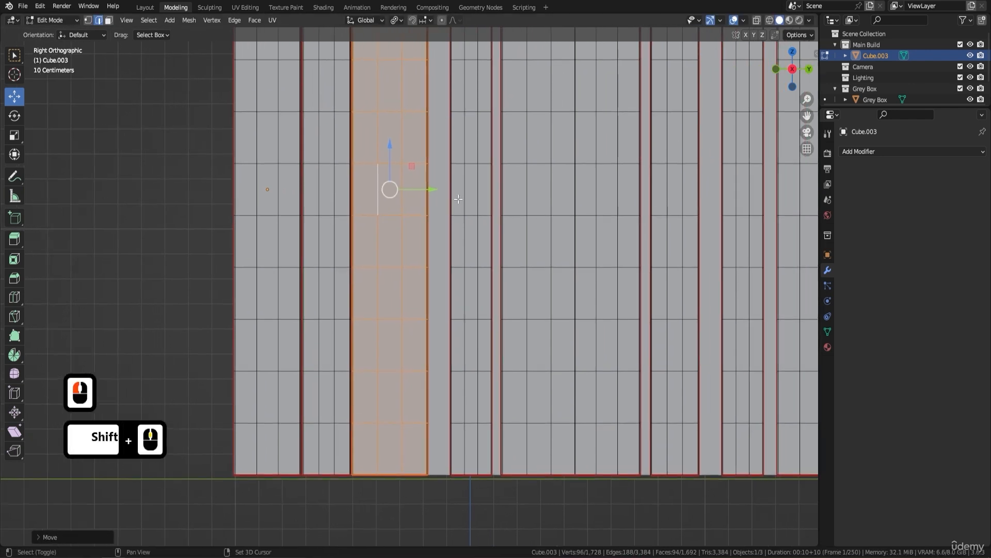
Step: Move the fourth and fifth planks from the wall's -Y end along Y, one after the other, to close the gaps before them
{"action": "left_click", "coordinate": [464, 199]}
{"action": "key", "text": "l"}
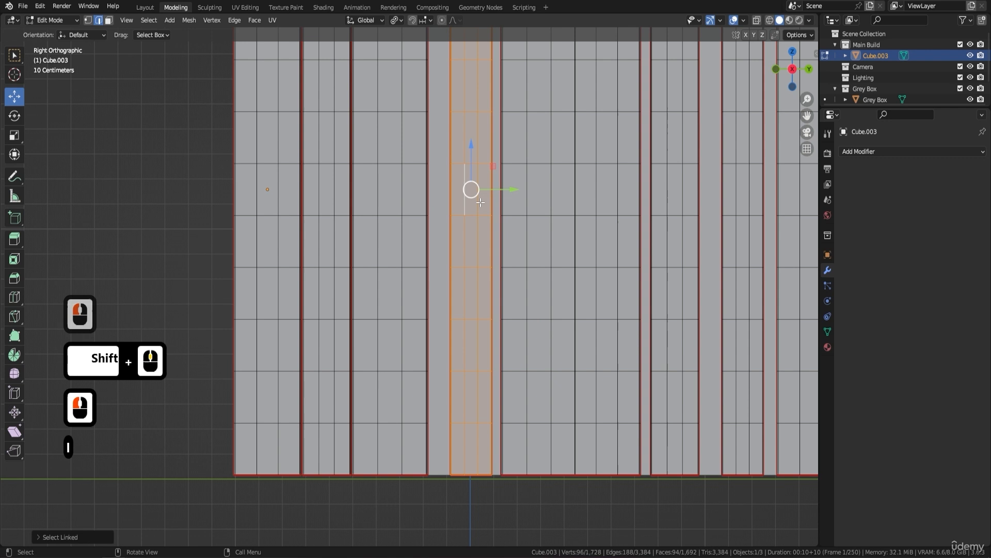
{"action": "left_click_drag", "start_coordinate": [516, 191], "coordinate": [494, 192]}
{"action": "double_click", "coordinate": [519, 207]}
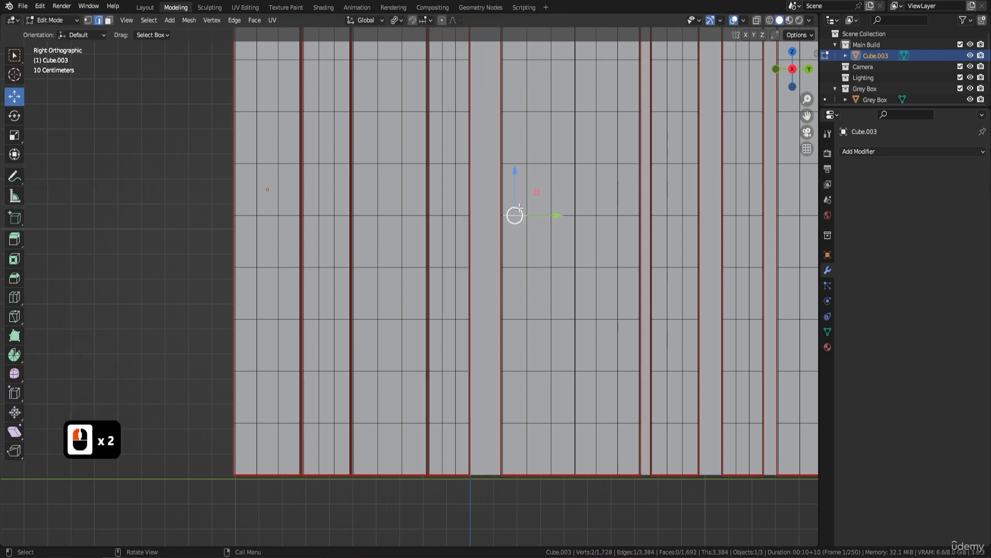
{"action": "key", "text": "l"}
{"action": "left_click_drag", "start_coordinate": [576, 185], "coordinate": [544, 213]}
{"action": "left_click", "coordinate": [546, 213]}
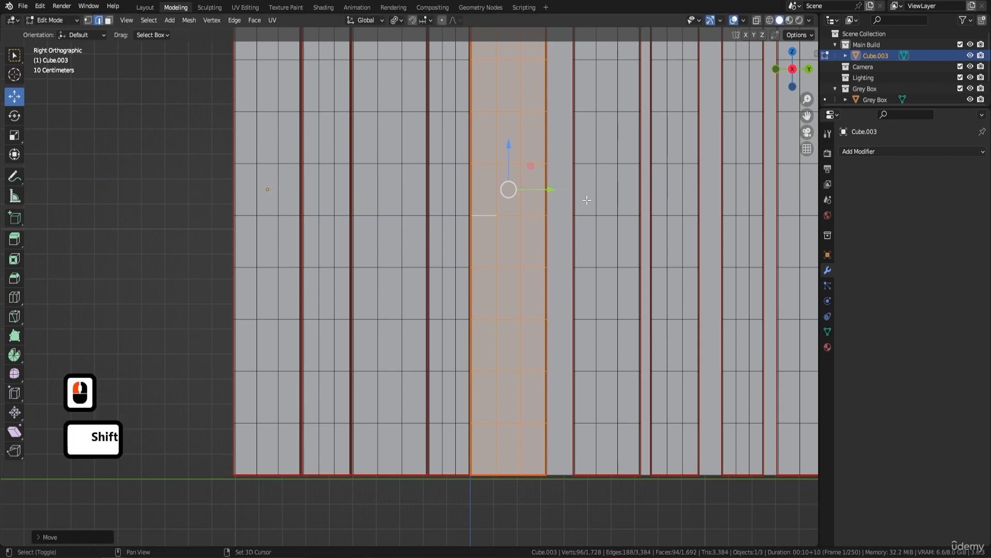
Step: Move the whole sixth and seventh planks from the -Y end along Y until each meets the plank before it
{"action": "middle_click_drag", "start_coordinate": [545, 213], "coordinate": [470, 230], "text": "shift"}
{"action": "left_click", "coordinate": [522, 216]}
{"action": "key", "text": "l"}
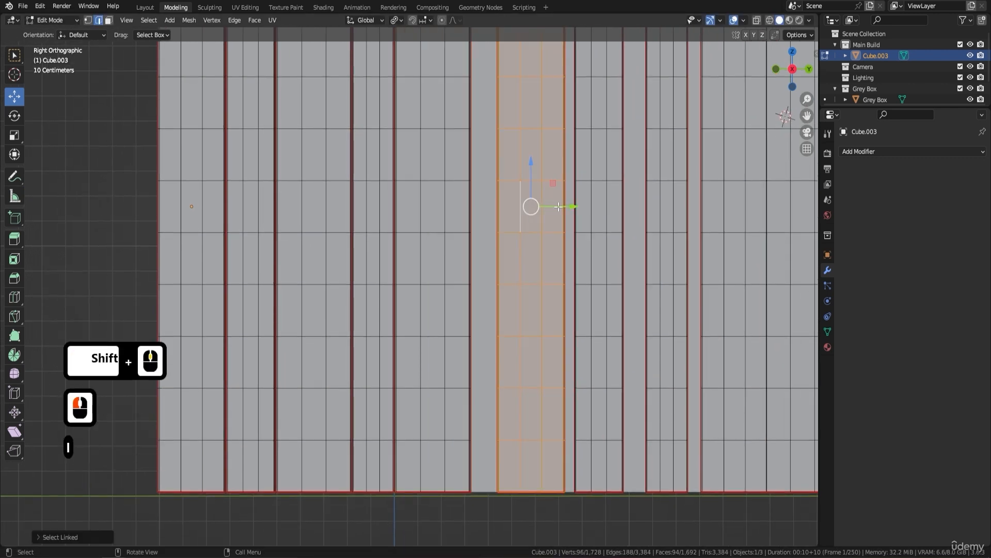
{"action": "left_click_drag", "start_coordinate": [561, 207], "coordinate": [544, 215]}
{"action": "scroll", "coordinate": [471, 172], "scroll_direction": "down", "scroll_amount": 1}
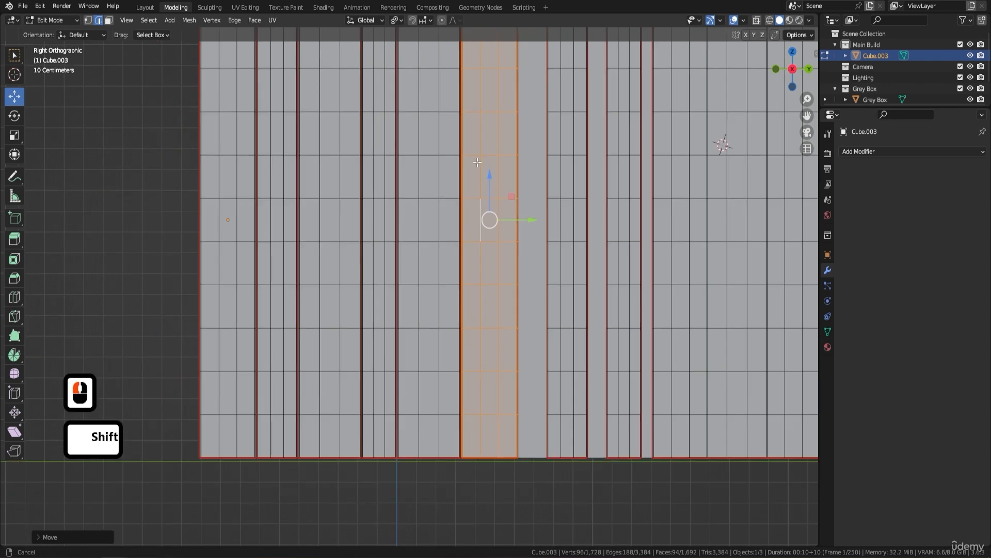
{"action": "middle_click_drag", "start_coordinate": [390, 78], "coordinate": [371, 122], "text": "shift"}
{"action": "scroll", "coordinate": [445, 176], "scroll_direction": "down", "scroll_amount": 2}
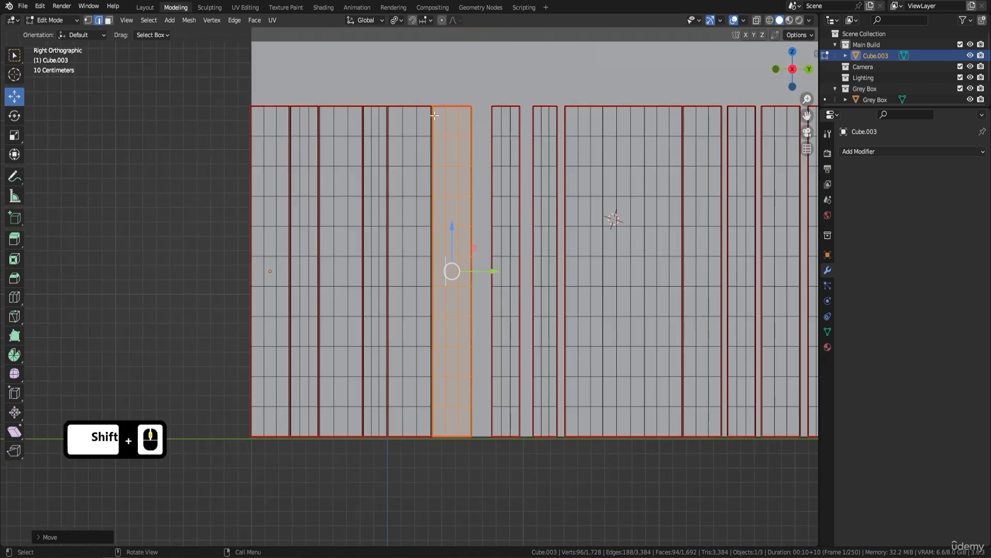
{"action": "left_click", "coordinate": [517, 203]}
{"action": "key", "text": "l"}
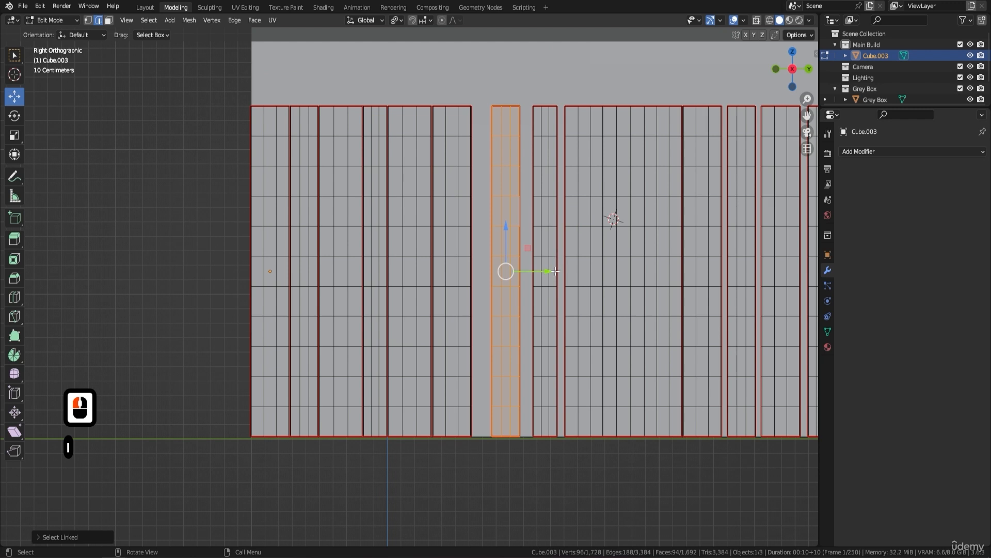
{"action": "left_click_drag", "start_coordinate": [556, 271], "coordinate": [537, 271]}
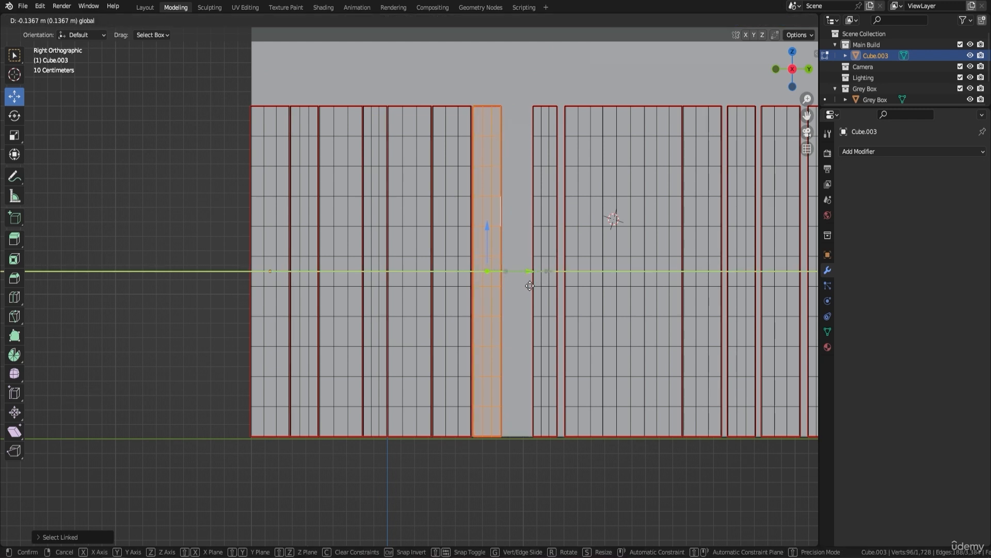
Step: Close the gaps before the eighth and ninth planks by moving each linked plank along Y towards the -Y end
{"action": "double_click", "coordinate": [536, 210]}
{"action": "key", "text": "l"}
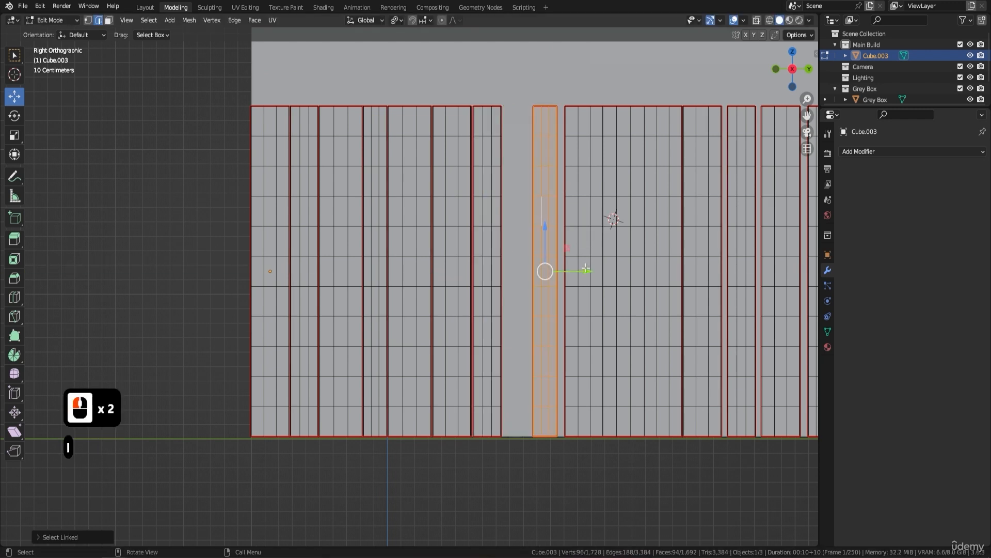
{"action": "left_click_drag", "start_coordinate": [586, 268], "coordinate": [555, 272]}
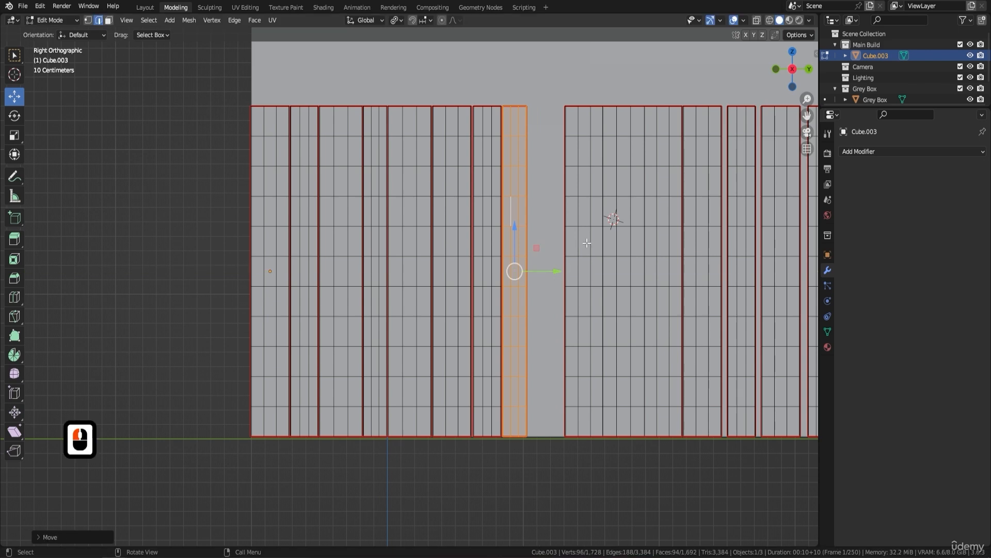
{"action": "double_click", "coordinate": [590, 238]}
{"action": "key", "text": "l"}
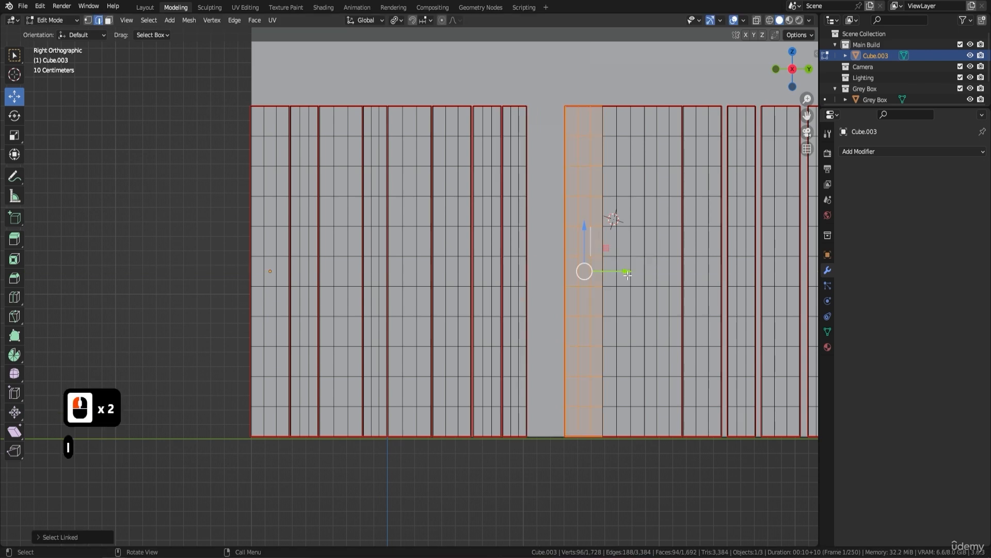
{"action": "left_click_drag", "start_coordinate": [627, 275], "coordinate": [587, 299]}
Step: Move the tenth and eleventh planks from the -Y end along Y so each sits against its neighbour
{"action": "scroll", "coordinate": [597, 253], "scroll_direction": "up", "scroll_amount": 1}
{"action": "middle_click_drag", "start_coordinate": [598, 253], "coordinate": [481, 291], "text": "shift"}
{"action": "left_click", "coordinate": [572, 270]}
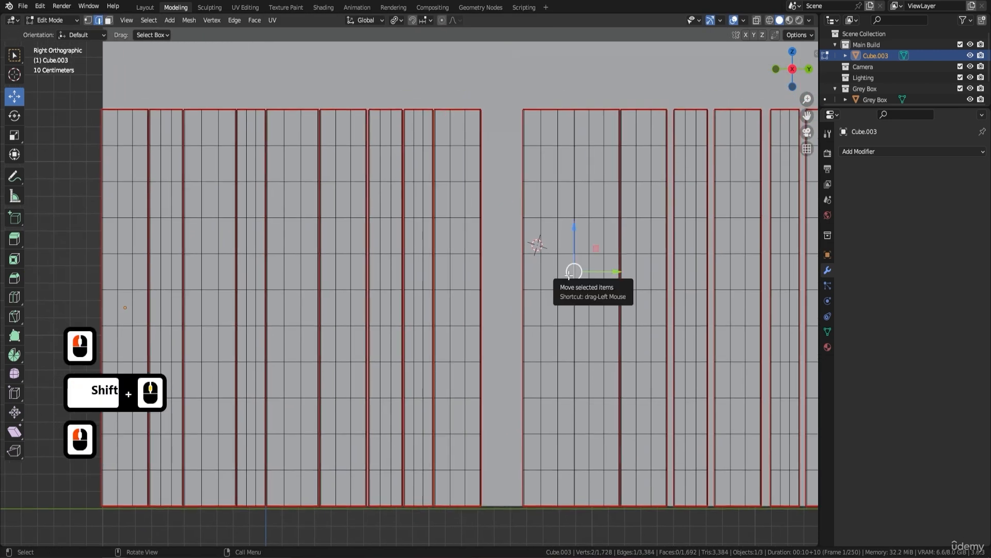
{"action": "key", "text": "l"}
{"action": "left_click", "coordinate": [558, 284]}
{"action": "key", "text": "l"}
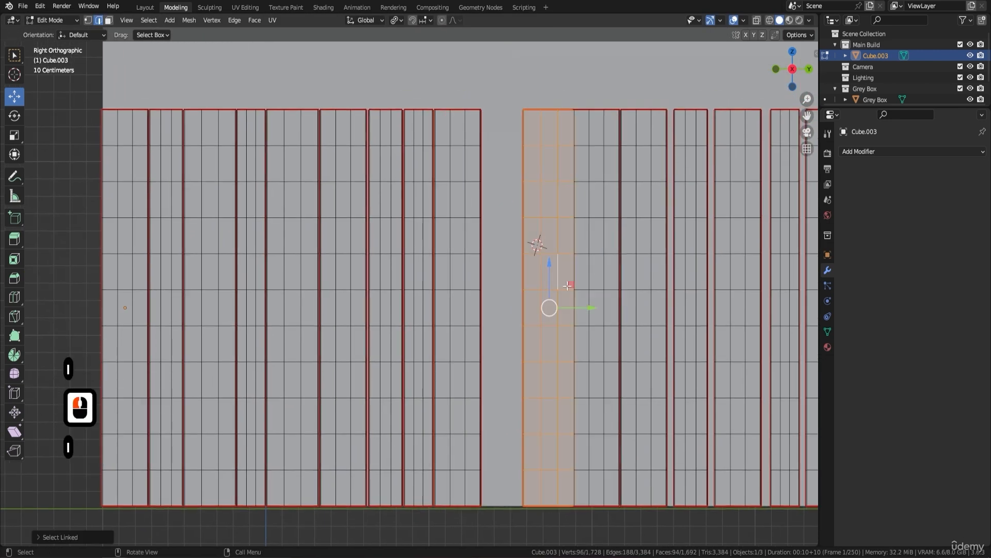
{"action": "left_click_drag", "start_coordinate": [592, 308], "coordinate": [547, 333]}
{"action": "middle_click_drag", "start_coordinate": [573, 277], "coordinate": [389, 251], "text": "shift"}
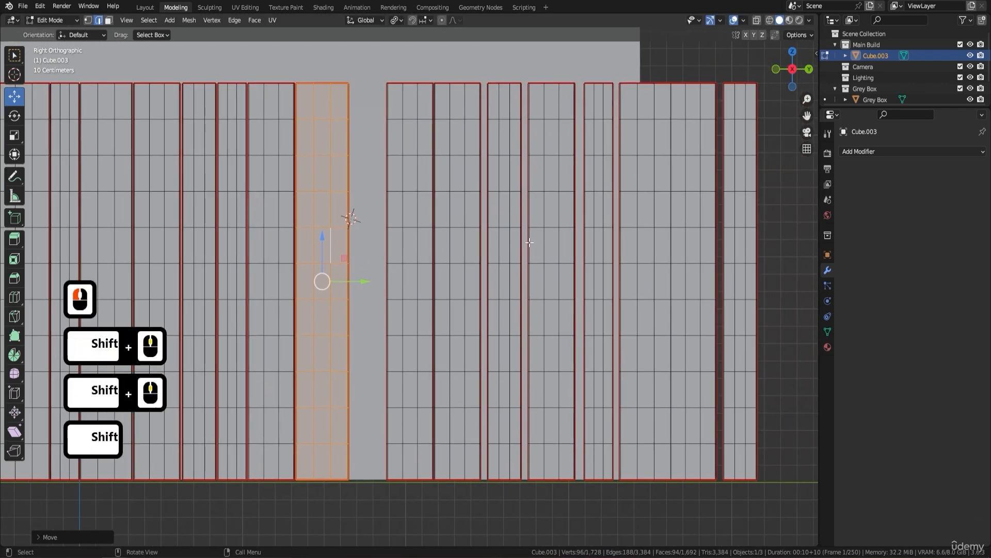
{"action": "left_click", "coordinate": [417, 236]}
{"action": "key", "text": "l"}
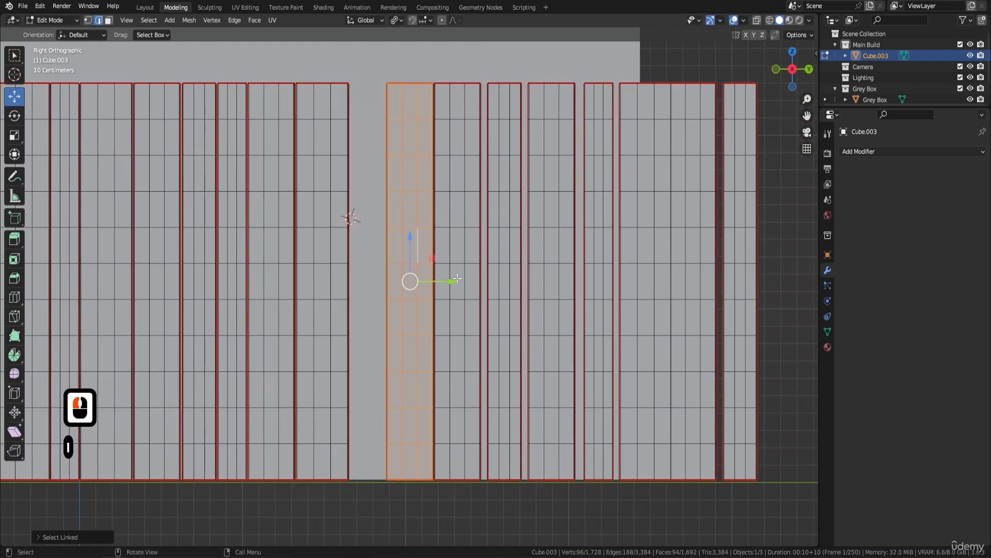
{"action": "left_click_drag", "start_coordinate": [453, 281], "coordinate": [412, 293]}
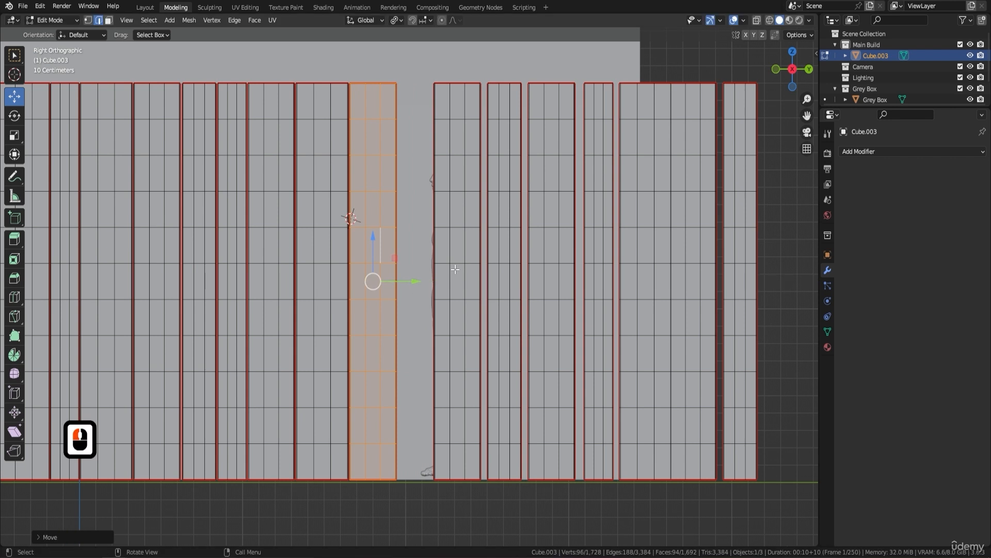
Step: Move the twelfth and thirteenth planks from the -Y end along Y to close the gaps before them
{"action": "left_click", "coordinate": [472, 263]}
{"action": "key", "text": "l"}
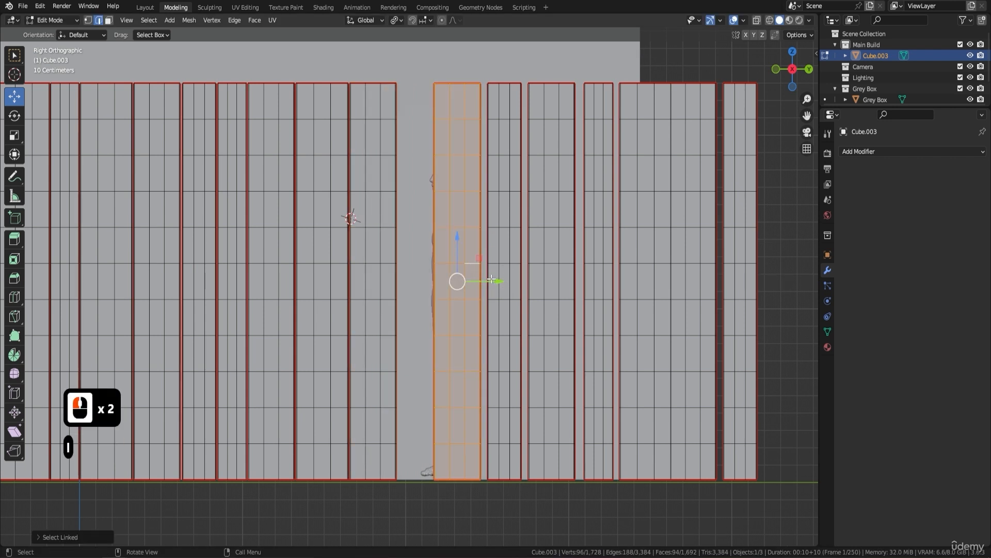
{"action": "left_click_drag", "start_coordinate": [491, 280], "coordinate": [454, 295]}
{"action": "left_click", "coordinate": [502, 271]}
{"action": "key", "text": "l"}
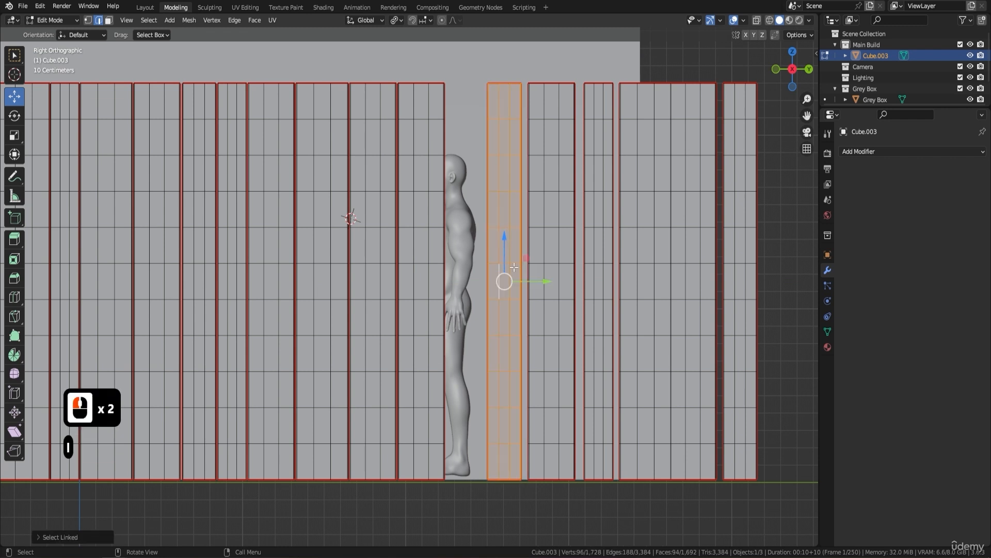
{"action": "left_click_drag", "start_coordinate": [549, 277], "coordinate": [502, 301]}
Step: Move the fourteenth and fifteenth planks from the -Y end along Y until each meets the previous plank
{"action": "left_click", "coordinate": [559, 289]}
{"action": "key", "text": "l"}
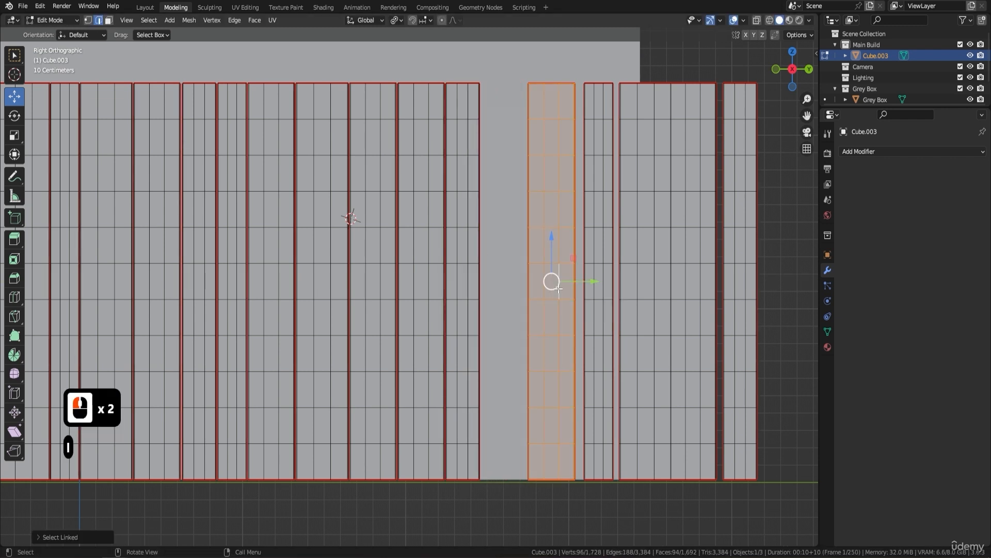
{"action": "left_click_drag", "start_coordinate": [598, 283], "coordinate": [548, 294]}
{"action": "left_click", "coordinate": [593, 246]}
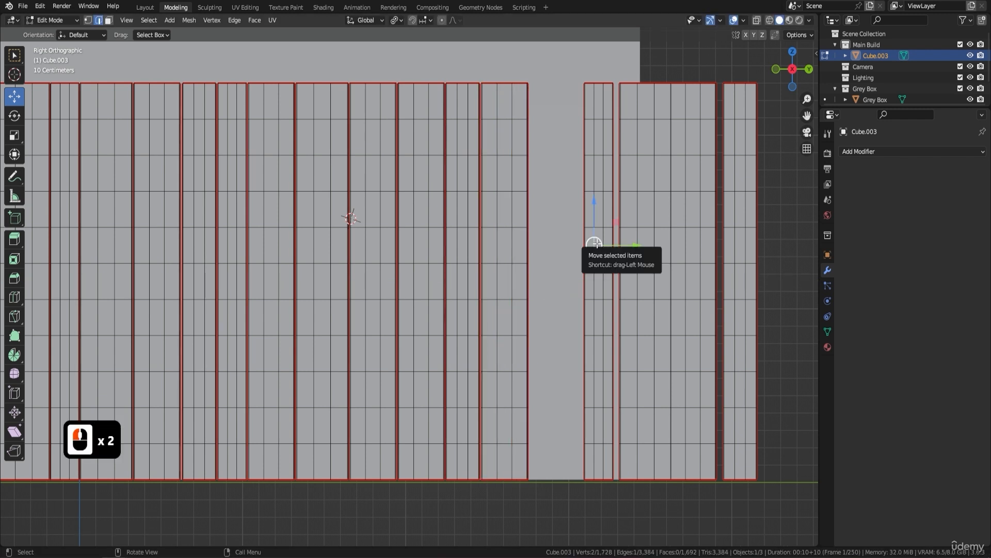
{"action": "key", "text": "l"}
{"action": "left_click_drag", "start_coordinate": [643, 282], "coordinate": [584, 308]}
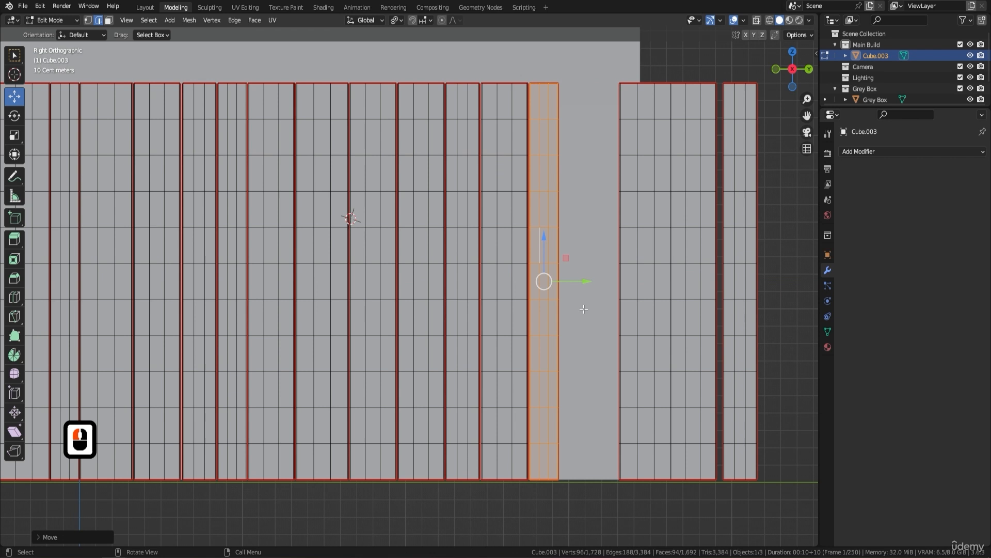
Step: Close the gaps before the sixteenth and seventeenth planks by moving each whole plank along Y
{"action": "double_click", "coordinate": [639, 228]}
{"action": "key", "text": "l"}
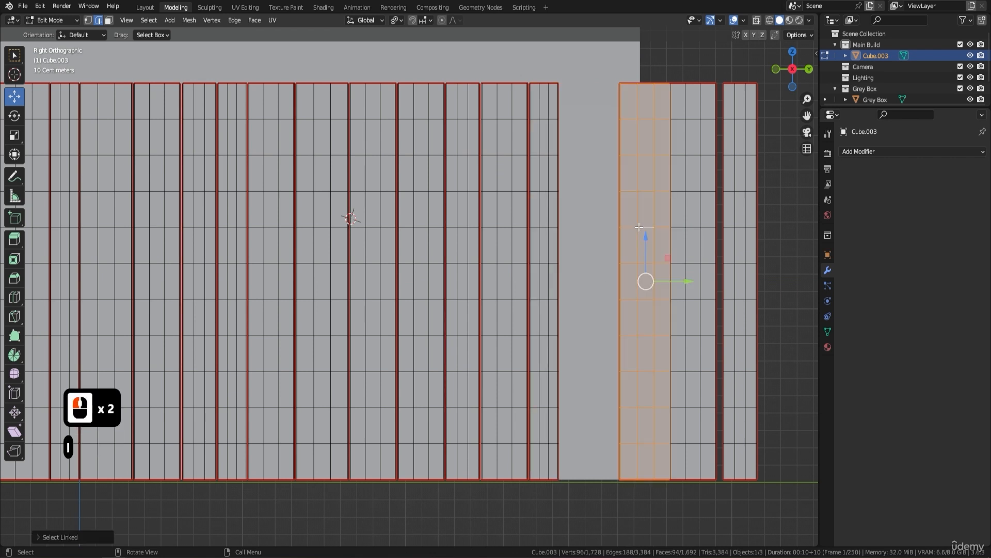
{"action": "left_click_drag", "start_coordinate": [691, 286], "coordinate": [628, 307]}
{"action": "double_click", "coordinate": [700, 282]}
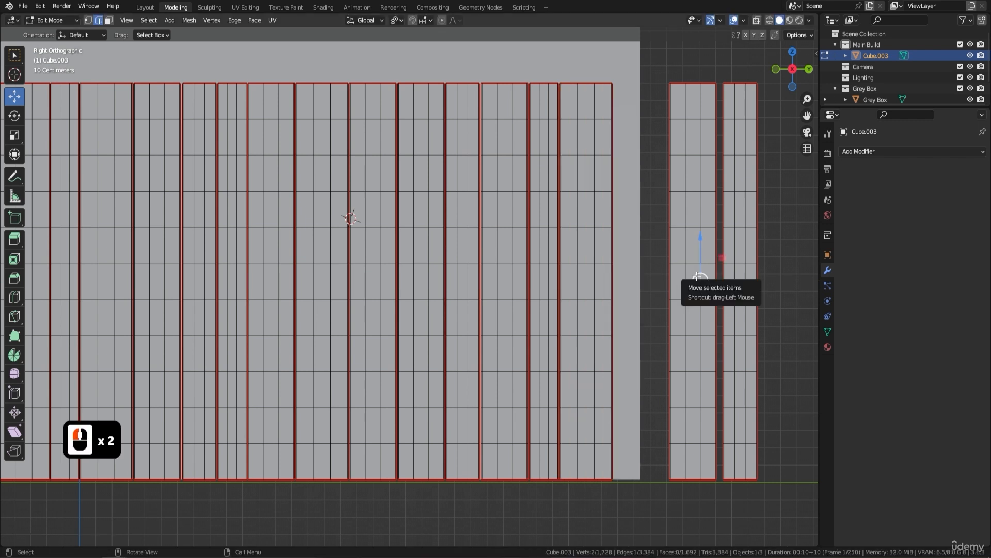
{"action": "key", "text": "l"}
{"action": "left_click_drag", "start_coordinate": [725, 282], "coordinate": [677, 297]}
Step: Move the last plank at the wall's +Y end along Y against its neighbour
{"action": "double_click", "coordinate": [734, 283]}
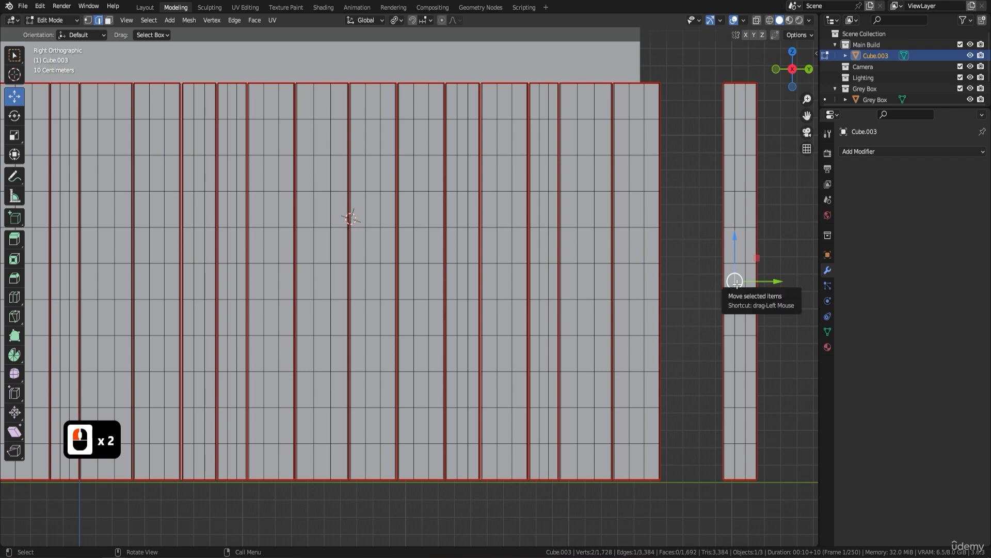
{"action": "key", "text": "l"}
{"action": "left_click_drag", "start_coordinate": [780, 282], "coordinate": [722, 299]}
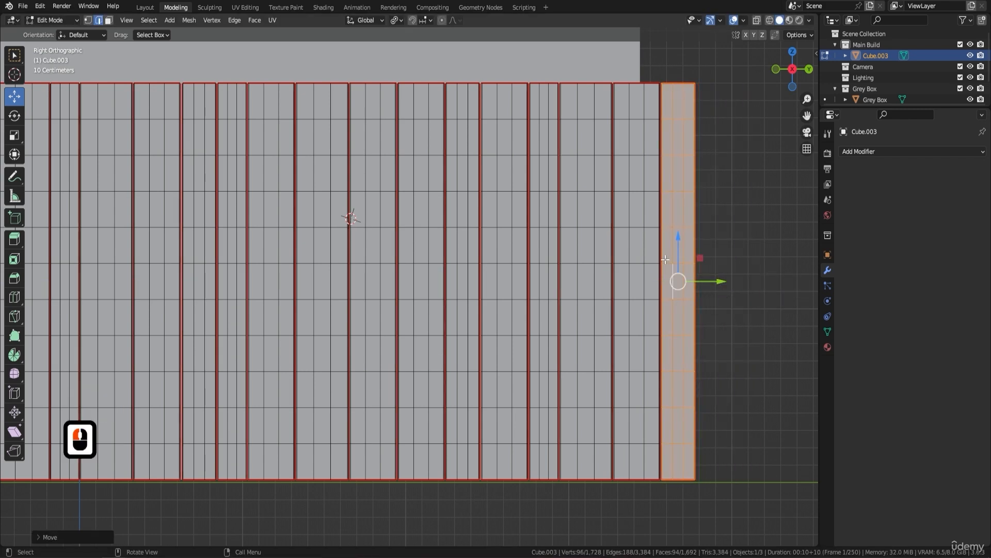
Step: In Object Mode, apply the plank wall's transform and set its origin to its geometry
{"action": "scroll", "coordinate": [452, 212], "scroll_direction": "down", "scroll_amount": 3}
{"action": "middle_click_drag", "start_coordinate": [452, 212], "coordinate": [498, 175]}
{"action": "key", "text": "Tab"}
{"action": "mouse_move", "coordinate": [476, 231]}
{"action": "middle_mouse_down"}
{"action": "mouse_move", "coordinate": [421, 233]}
{"action": "mouse_move", "coordinate": [461, 230]}
{"action": "middle_mouse_up"}
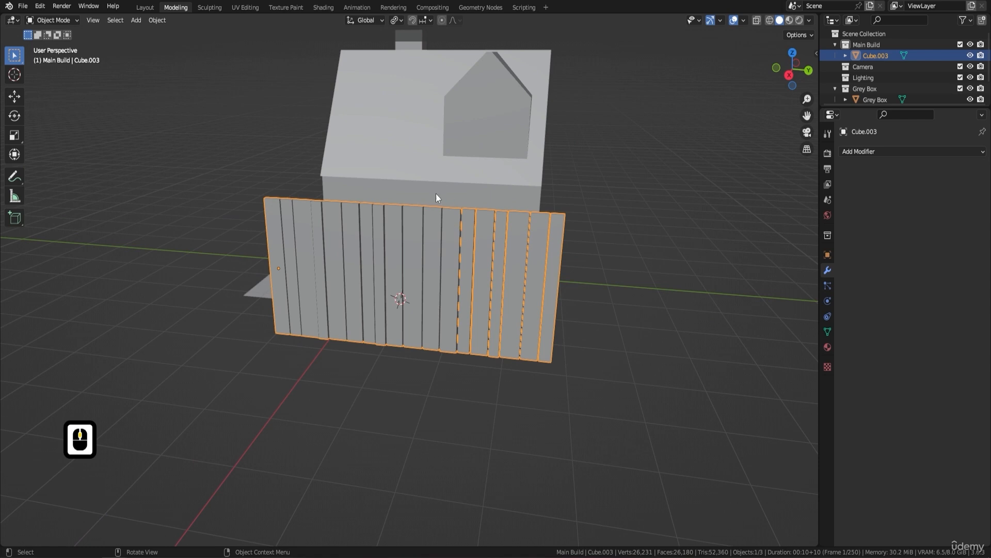
{"action": "key", "text": "KP_3"}
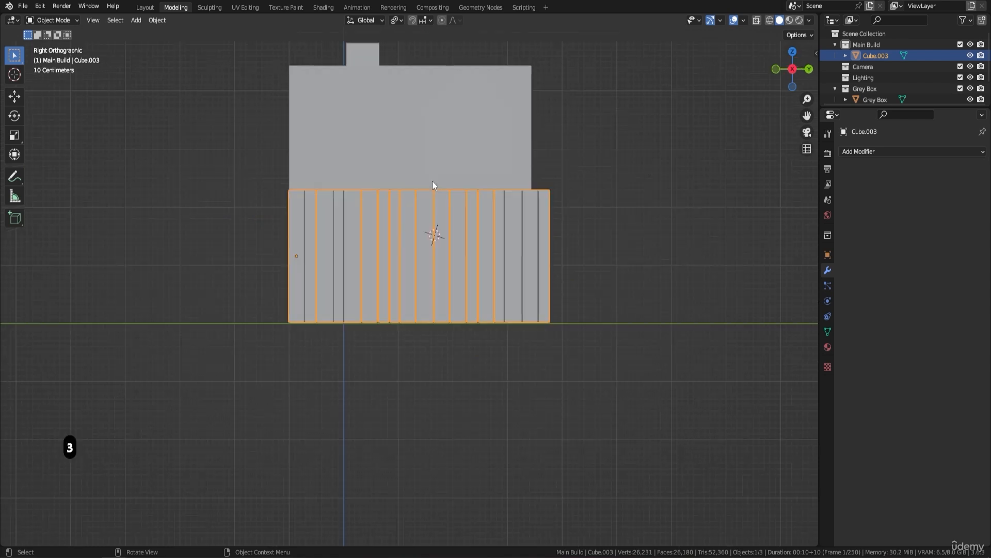
{"action": "scroll", "coordinate": [576, 222], "scroll_direction": "up", "scroll_amount": 2}
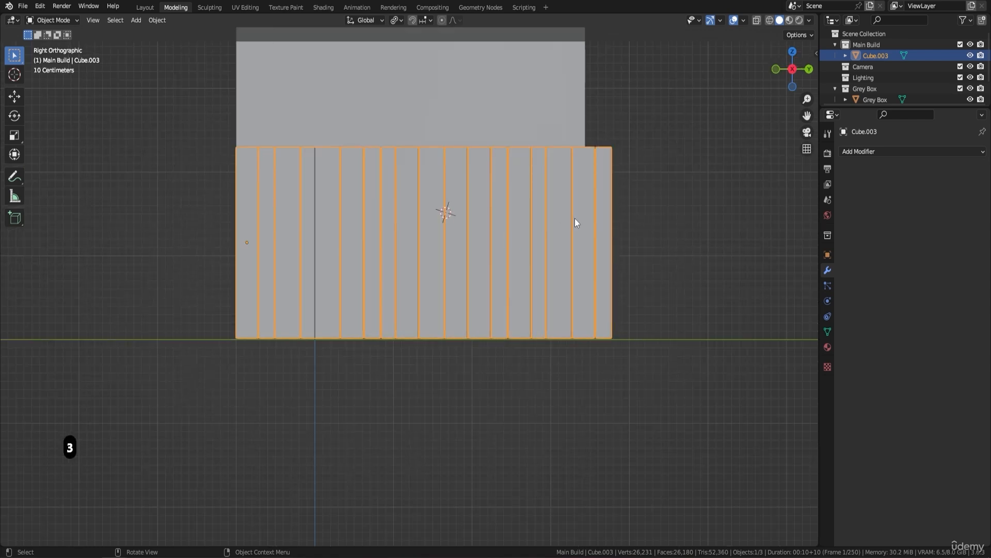
{"action": "key", "text": "ctrl+a"}
{"action": "left_click", "coordinate": [627, 221]}
{"action": "right_click", "coordinate": [628, 219]}
{"action": "mouse_move", "coordinate": [627, 219]}
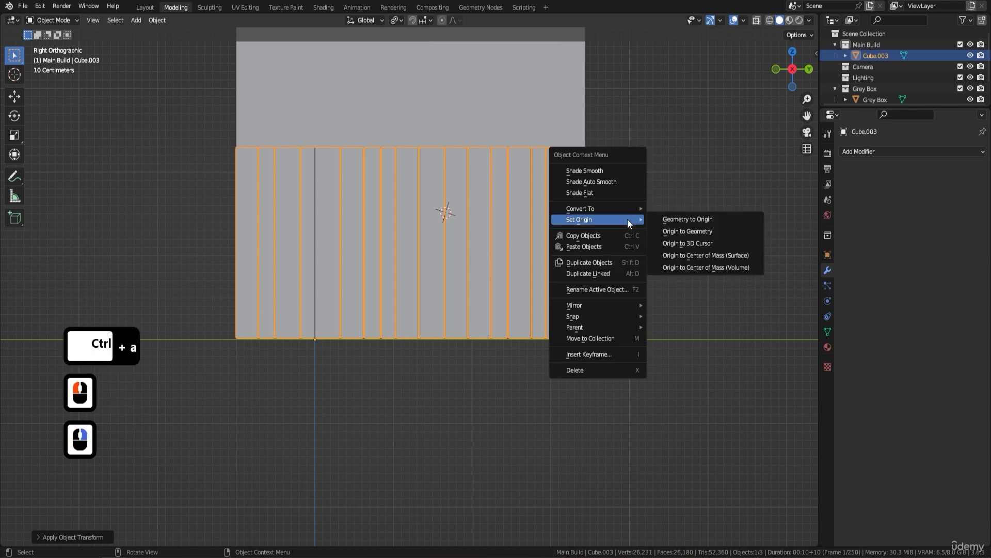
{"action": "left_click", "coordinate": [703, 229]}
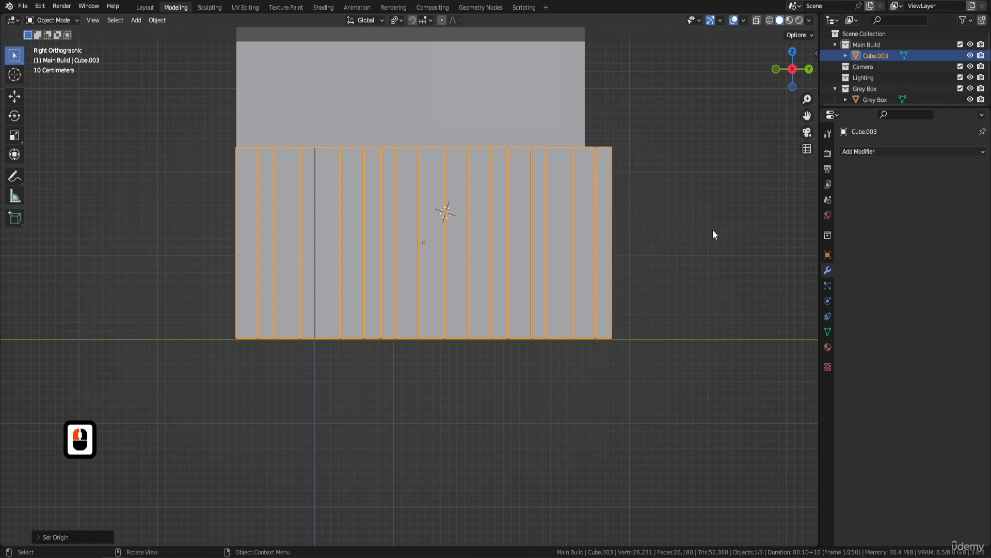
Step: Scale the plank wall down slightly along the Y axis to bring it closer to the grey box's width
{"action": "key", "text": "s"}
{"action": "key", "text": "y"}
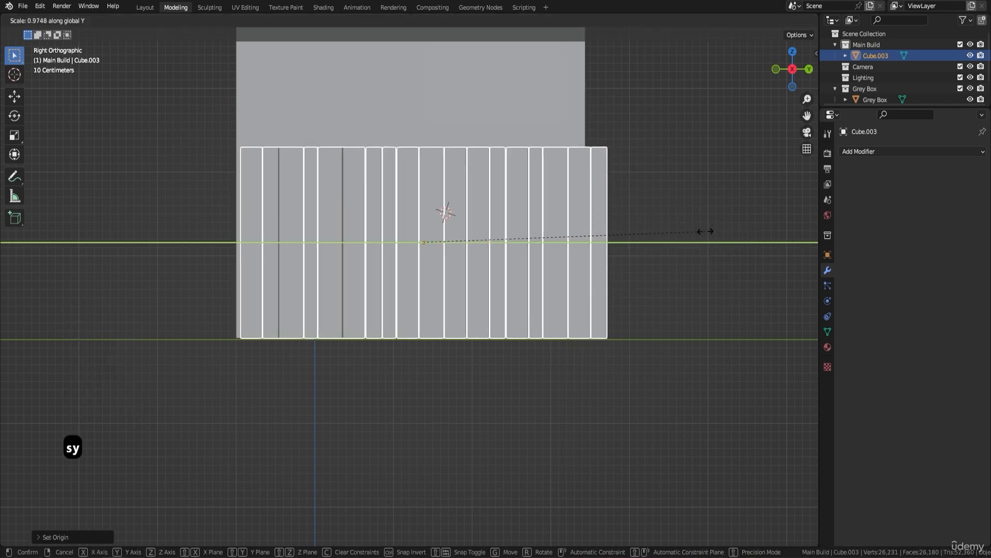
{"action": "left_click", "coordinate": [699, 232]}
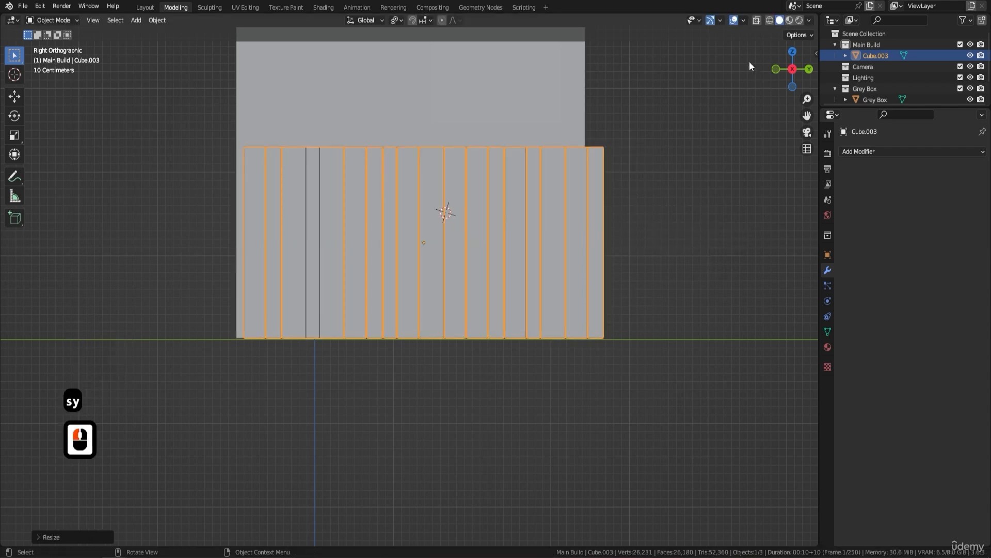
Step: Turn on X-ray display and use the Move tool to shift the wall along -Y to the grey box's -Y edge
{"action": "left_click", "coordinate": [757, 21]}
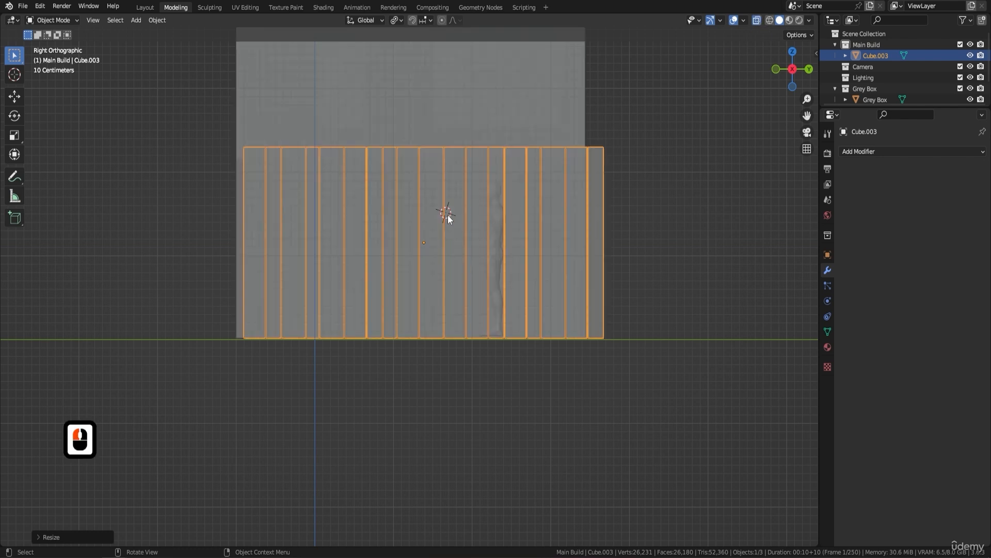
{"action": "key", "text": "shift+space"}
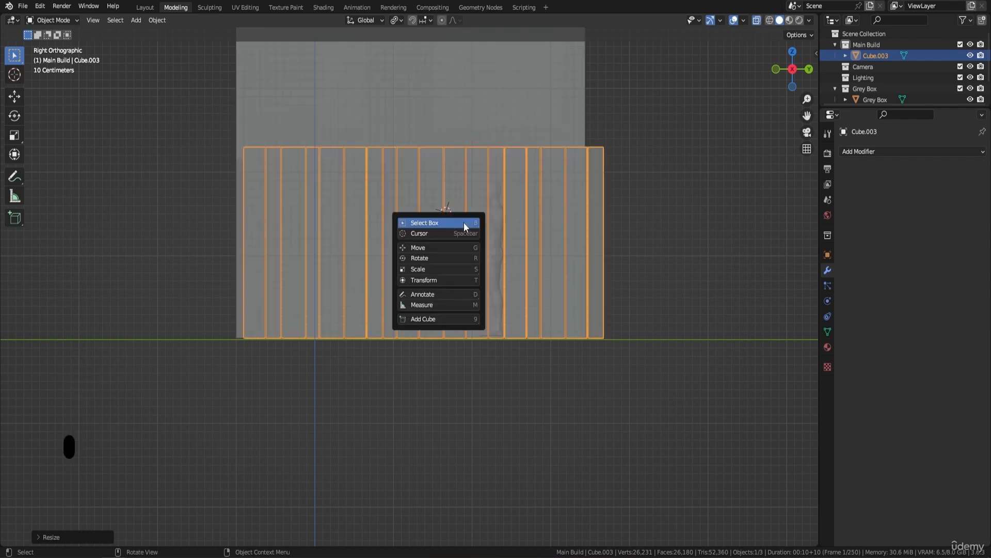
{"action": "left_click", "coordinate": [433, 249]}
{"action": "left_click_drag", "start_coordinate": [477, 235], "coordinate": [466, 237]}
Step: Scale the plank wall down along Y and nudge it along -Y until both ends line up with the grey box's edges
{"action": "key", "text": "s"}
{"action": "key", "text": "y"}
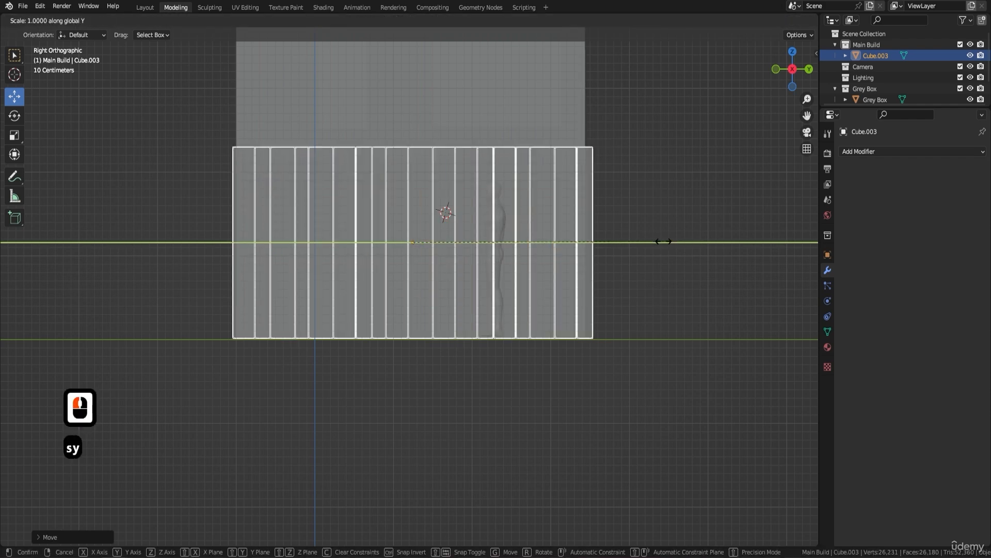
{"action": "left_click", "coordinate": [658, 243]}
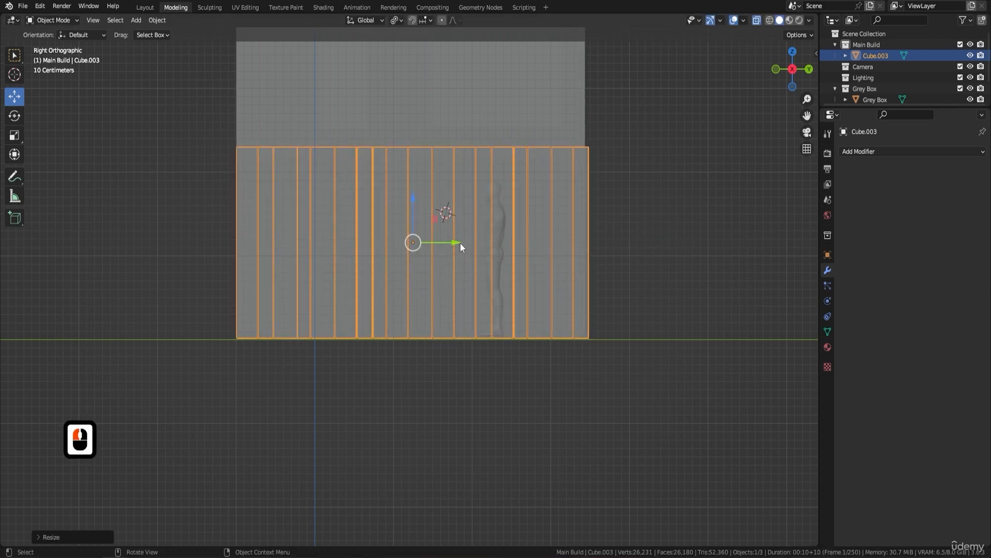
{"action": "left_click_drag", "start_coordinate": [460, 243], "coordinate": [458, 243]}
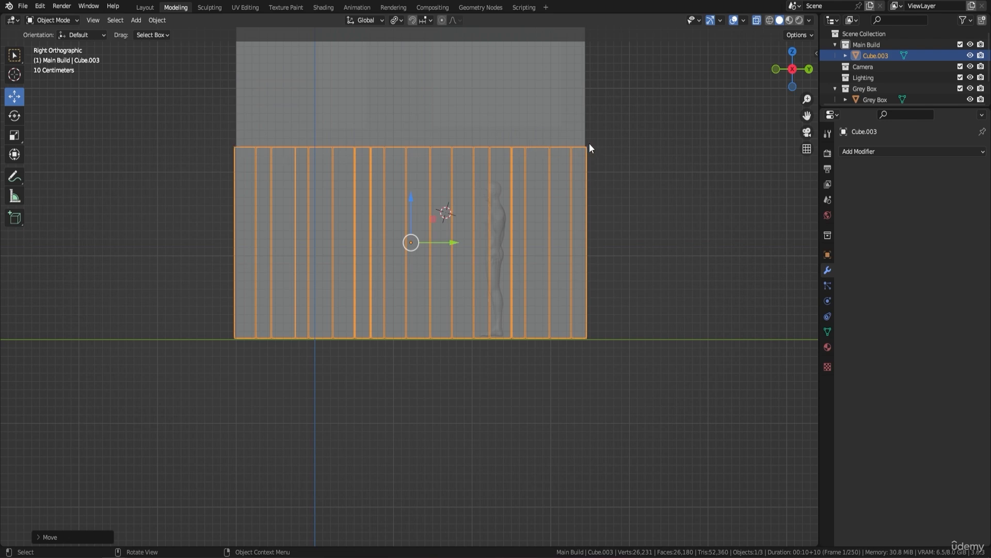
{"action": "key", "text": "s"}
{"action": "key", "text": "y"}
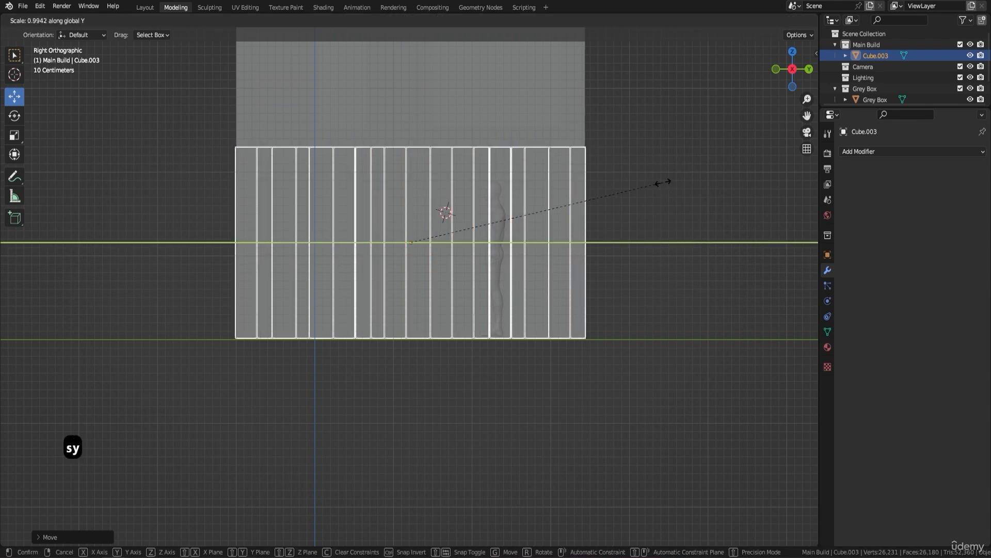
{"action": "left_click", "coordinate": [661, 184]}
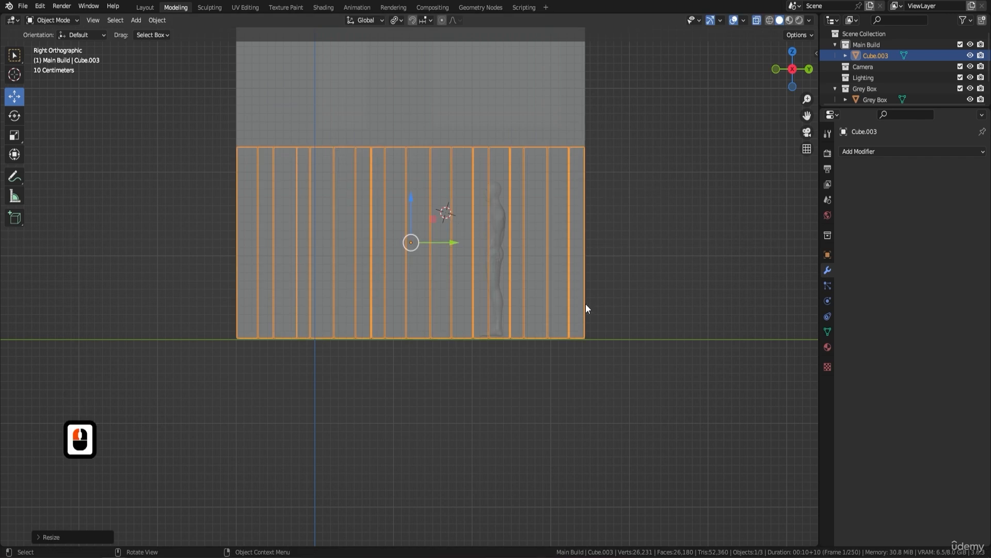
Step: Turn off X-ray display and move the plank wall along X to stand a short distance off the grey box's side
{"action": "scroll", "coordinate": [565, 162], "scroll_direction": "down", "scroll_amount": 2}
{"action": "middle_click_drag", "start_coordinate": [530, 198], "coordinate": [593, 236]}
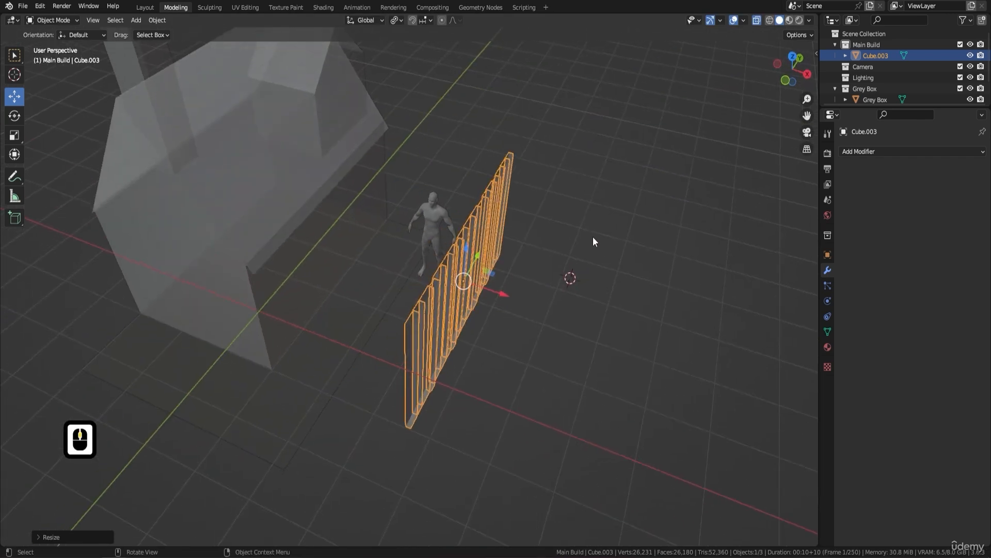
{"action": "left_click", "coordinate": [757, 20]}
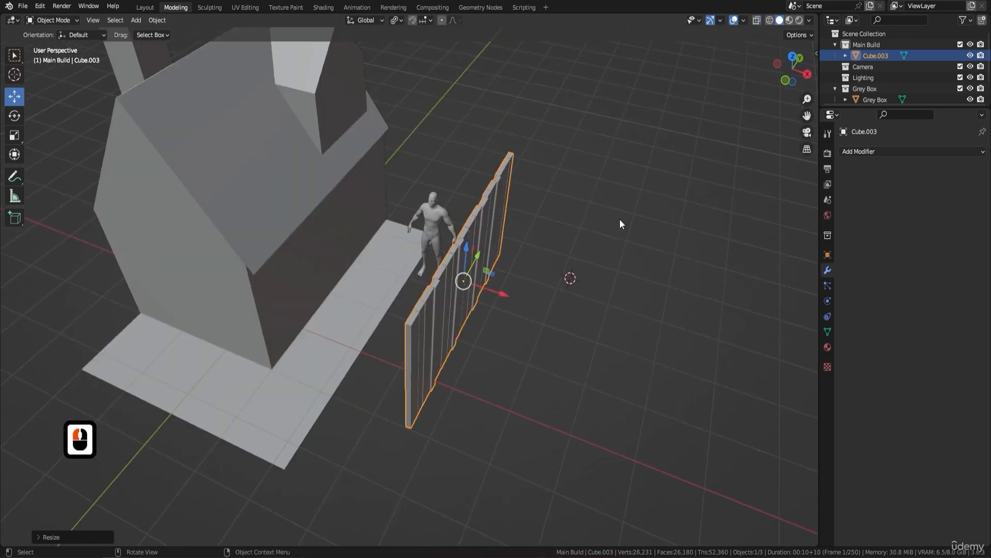
{"action": "key", "text": "a"}
{"action": "key", "text": "a"}
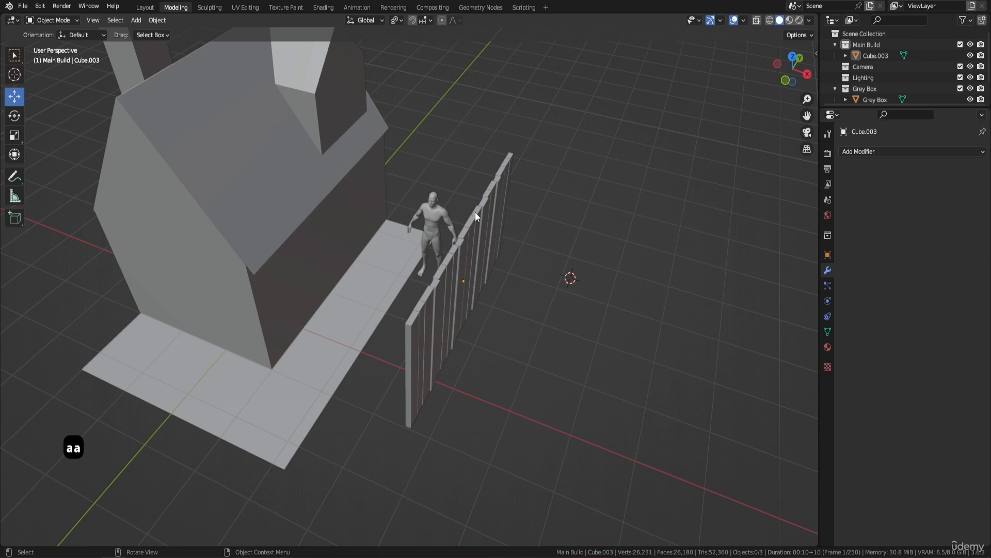
{"action": "left_click", "coordinate": [460, 219]}
{"action": "left_click", "coordinate": [472, 266]}
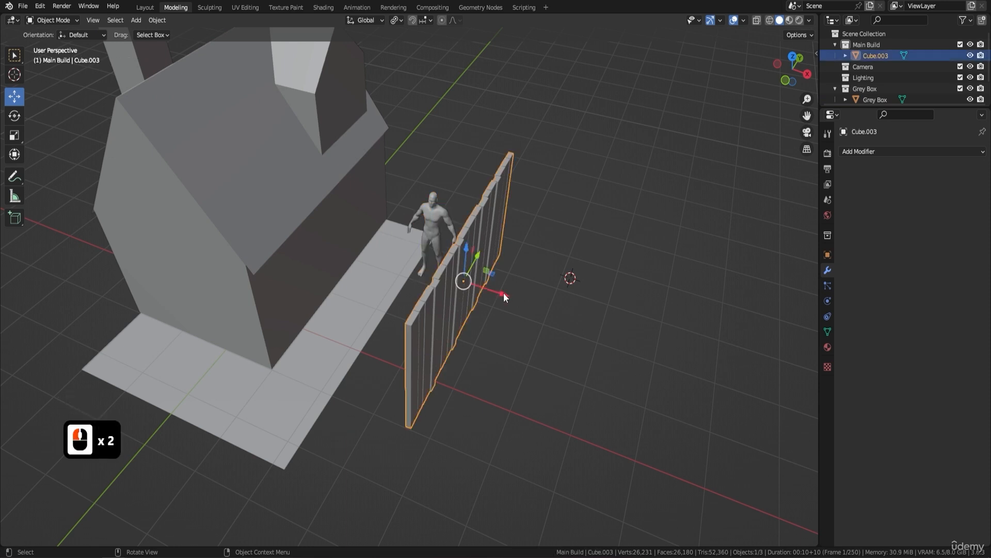
{"action": "left_click_drag", "start_coordinate": [503, 293], "coordinate": [359, 282]}
{"action": "mouse_move", "coordinate": [424, 281]}
{"action": "middle_mouse_down"}
{"action": "mouse_move", "coordinate": [435, 239]}
{"action": "mouse_move", "coordinate": [421, 264]}
{"action": "middle_mouse_up"}
{"action": "scroll", "coordinate": [390, 252], "scroll_direction": "up", "scroll_amount": 5}
{"action": "middle_click_drag", "start_coordinate": [325, 251], "coordinate": [354, 228]}
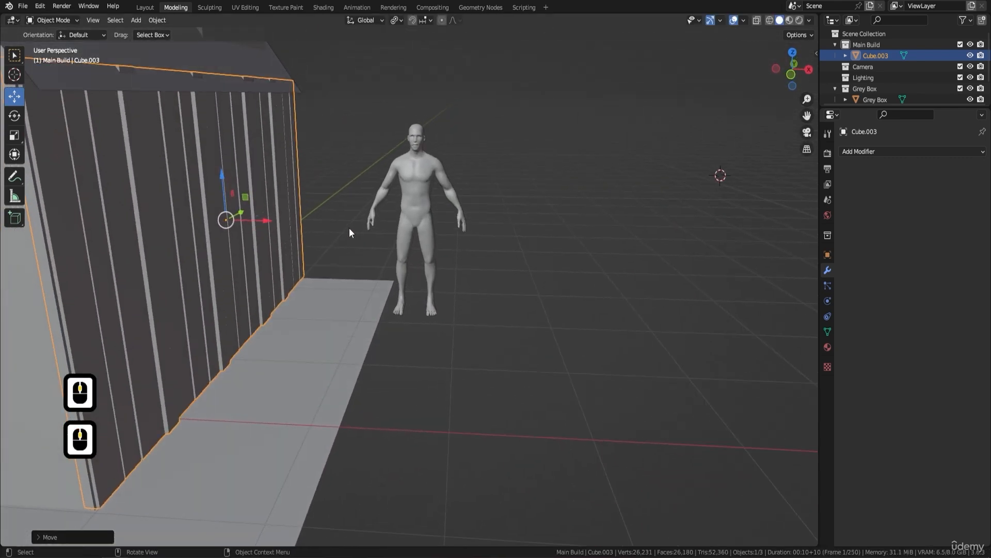
{"action": "left_click_drag", "start_coordinate": [264, 218], "coordinate": [336, 234]}
Step: Switch to the top view and enter Edit Mode on the plank wall
{"action": "middle_click_drag", "start_coordinate": [353, 183], "coordinate": [412, 200], "text": "shift"}
{"action": "middle_click_drag", "start_coordinate": [412, 191], "coordinate": [394, 224]}
{"action": "middle_click_drag", "start_coordinate": [393, 224], "coordinate": [420, 259], "text": "shift"}
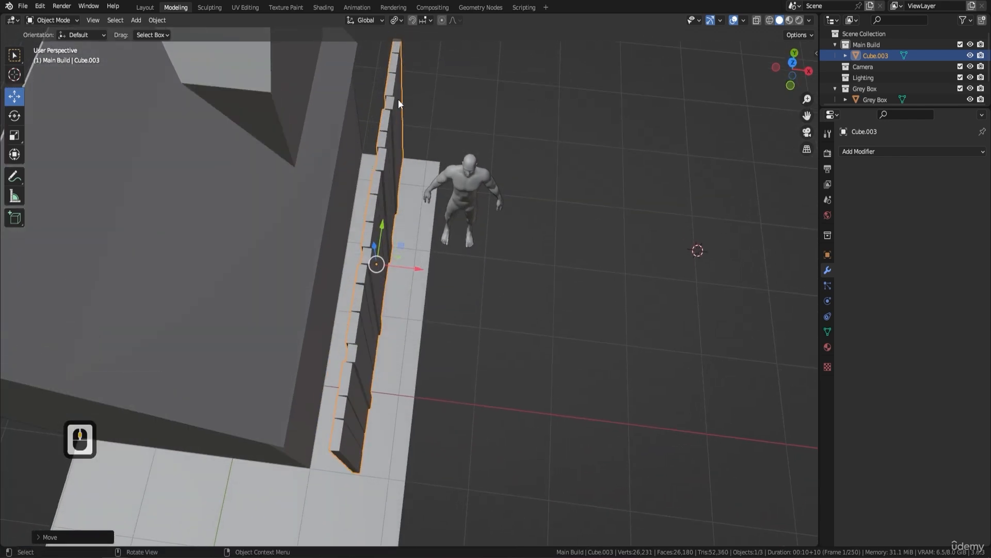
{"action": "middle_click_drag", "start_coordinate": [386, 174], "coordinate": [444, 202], "text": "shift"}
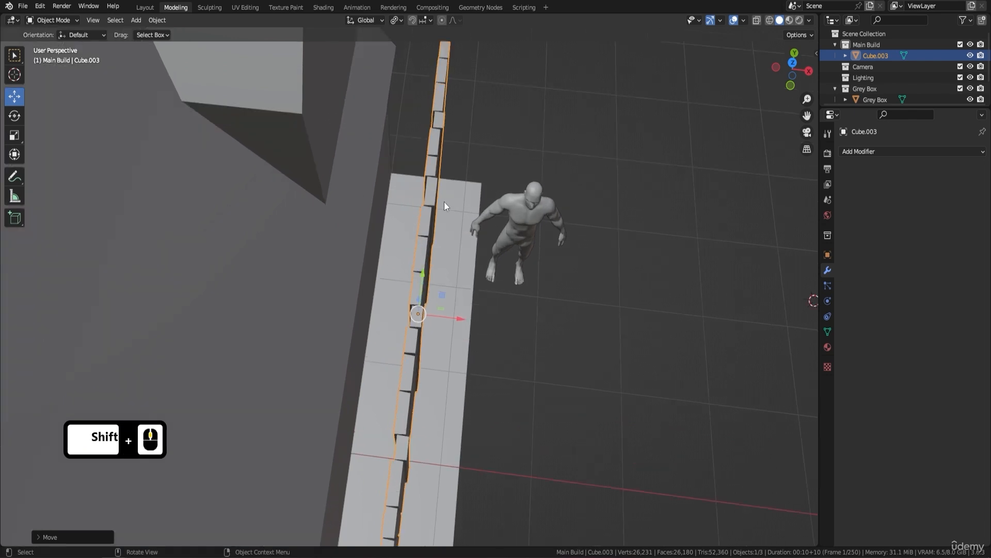
{"action": "key", "text": "KP_7"}
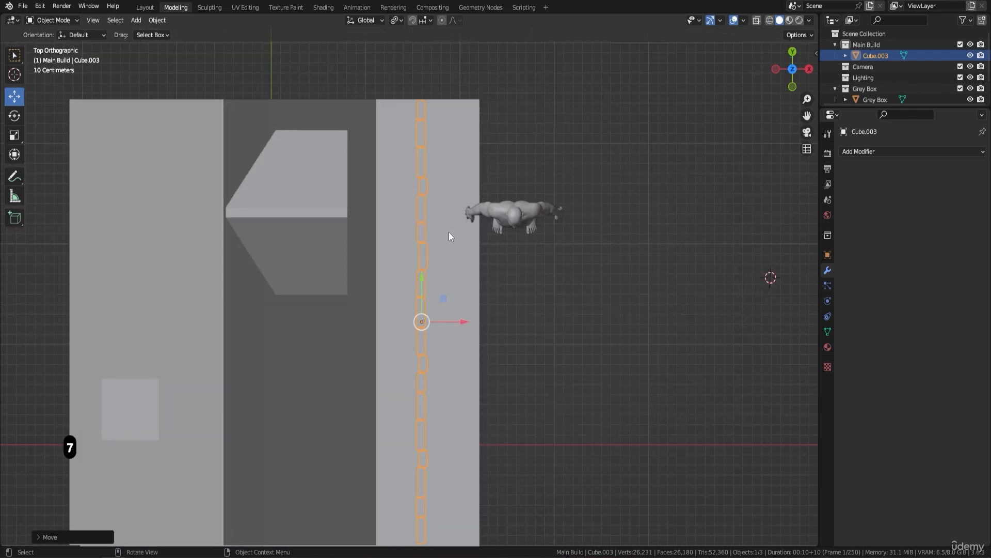
{"action": "scroll", "coordinate": [427, 139], "scroll_direction": "up", "scroll_amount": 2}
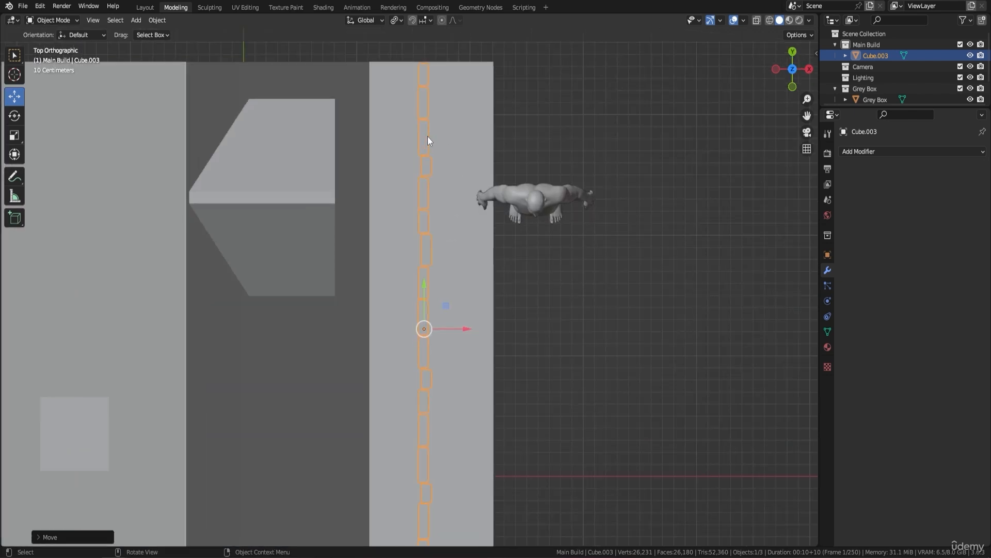
{"action": "scroll", "coordinate": [448, 271], "scroll_direction": "down", "scroll_amount": 1}
{"action": "middle_click_drag", "start_coordinate": [448, 271], "coordinate": [468, 188], "text": "shift"}
{"action": "key", "text": "Tab"}
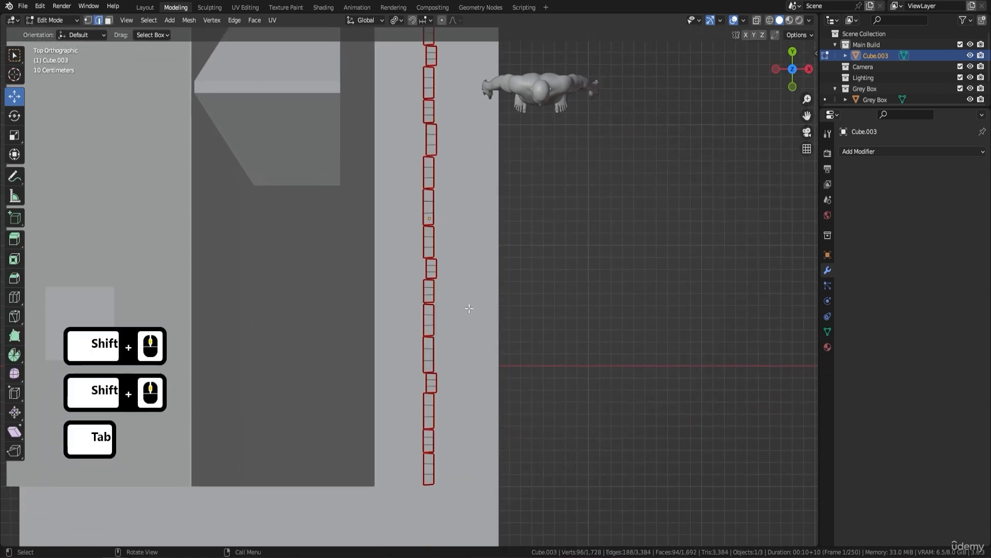
{"action": "left_click", "coordinate": [375, 309]}
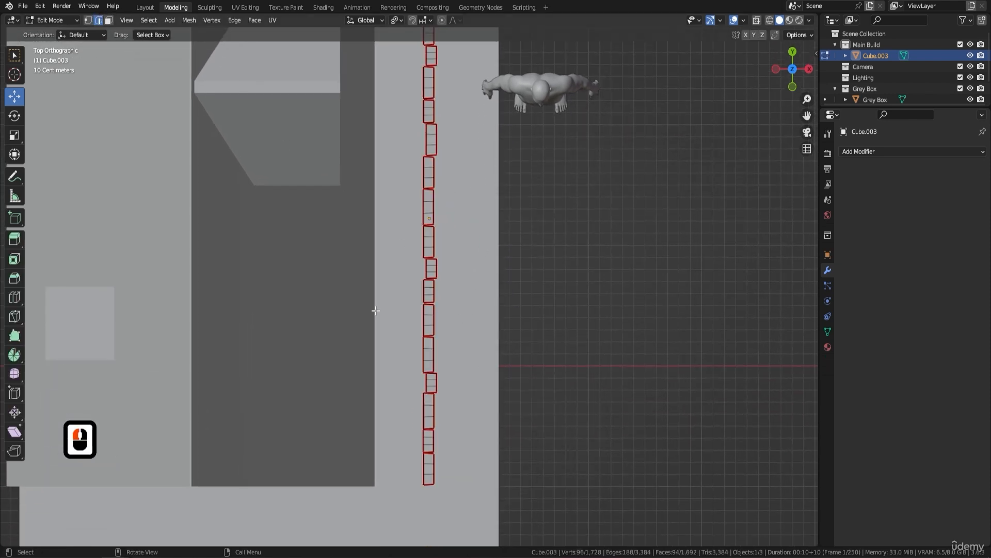
Step: Select the four planks protruding towards +X, move them along -X flush with the others, and return to Object Mode
{"action": "key", "text": "l"}
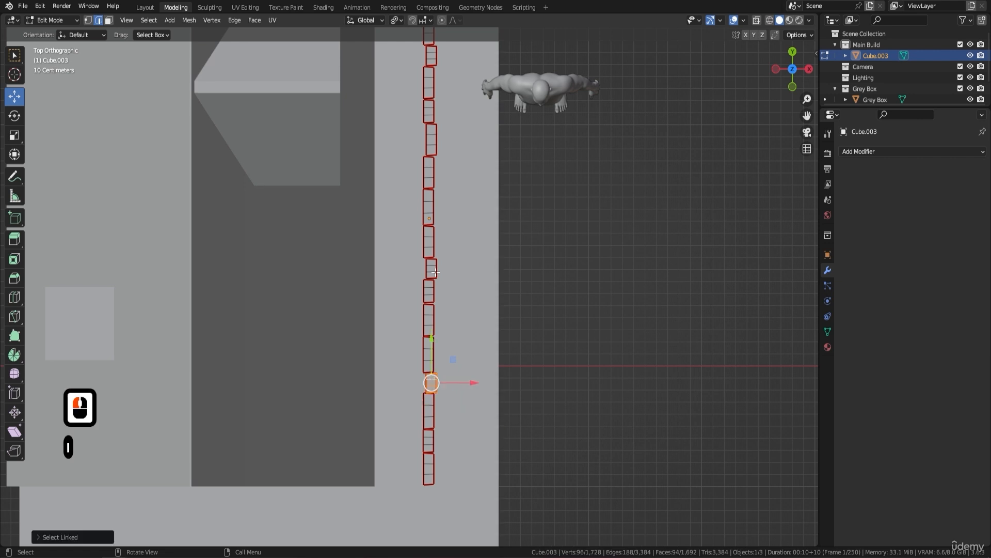
{"action": "key", "text": "l"}
{"action": "key", "text": "l"}
{"action": "scroll", "coordinate": [448, 108], "scroll_direction": "down", "scroll_amount": 1}
{"action": "middle_click_drag", "start_coordinate": [457, 104], "coordinate": [458, 138], "text": "shift"}
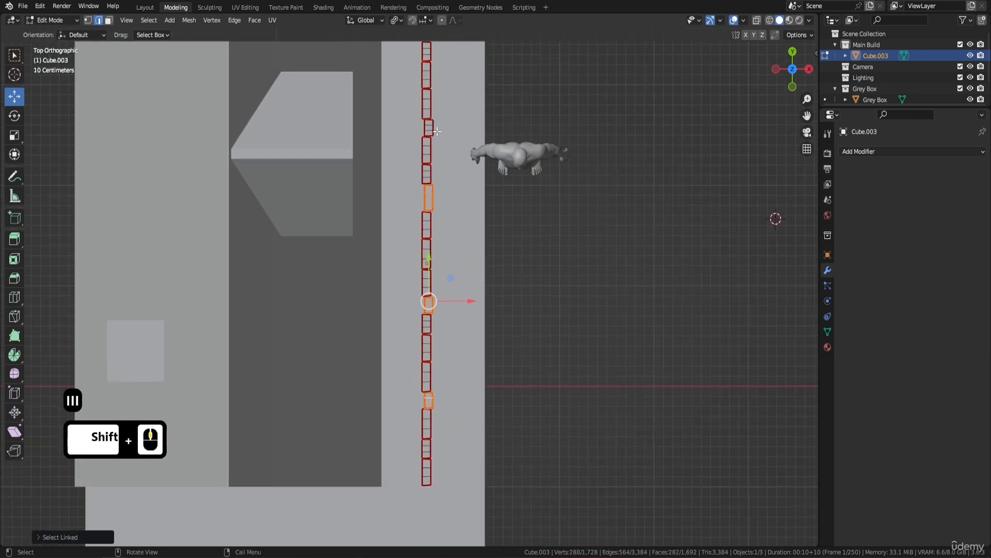
{"action": "key", "text": "l"}
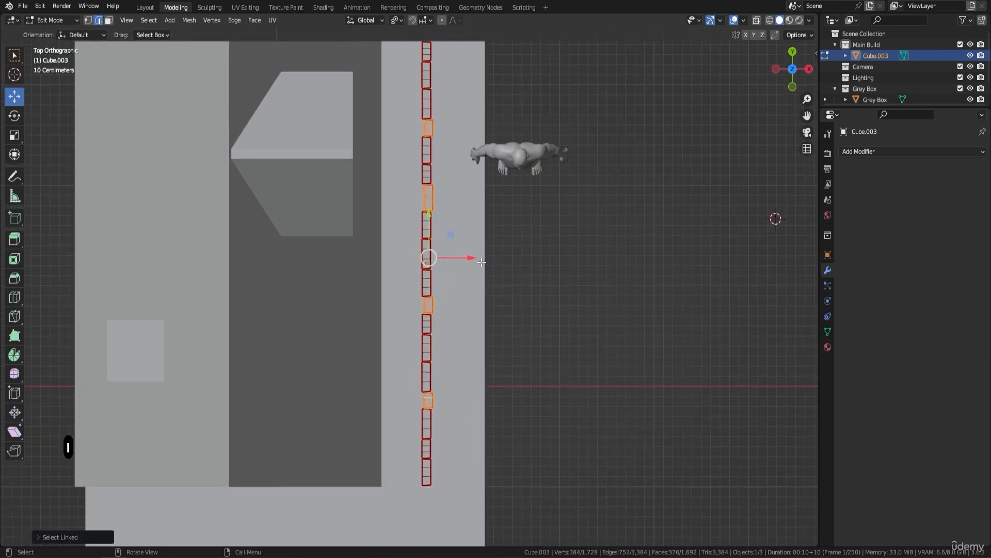
{"action": "left_click_drag", "start_coordinate": [473, 259], "coordinate": [470, 262]}
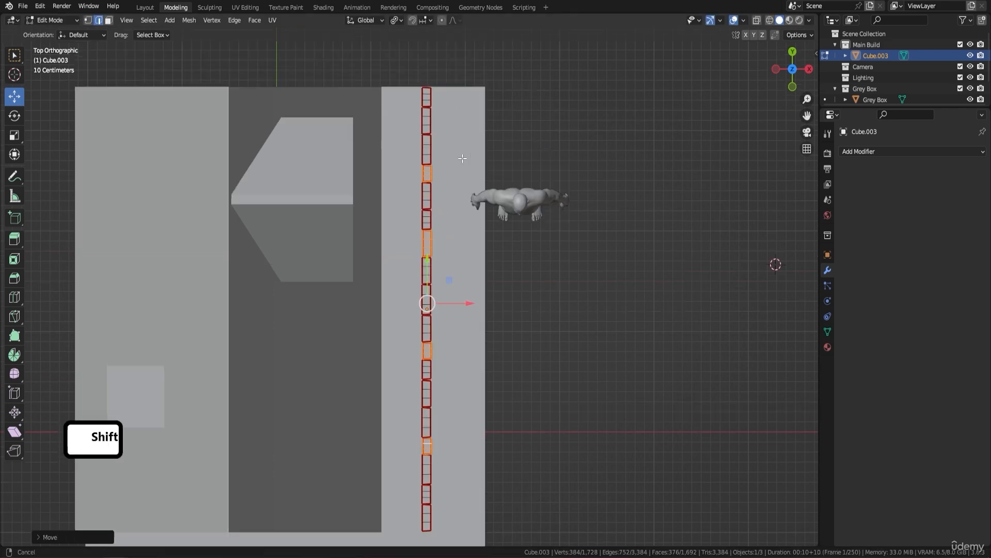
{"action": "key", "text": "Tab"}
Step: Apply all transforms to the plank wall and set its origin to its geometry
{"action": "middle_click_drag", "start_coordinate": [593, 224], "coordinate": [497, 137], "text": "shift"}
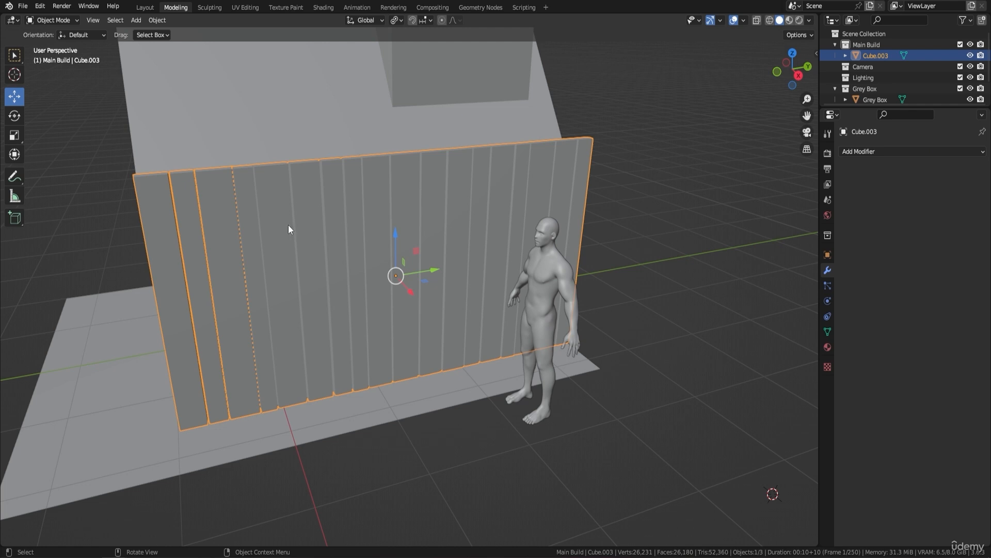
{"action": "scroll", "coordinate": [287, 225], "scroll_direction": "up", "scroll_amount": 1}
{"action": "middle_click_drag", "start_coordinate": [285, 224], "coordinate": [375, 221], "text": "shift"}
{"action": "middle_click_drag", "start_coordinate": [271, 163], "coordinate": [287, 160]}
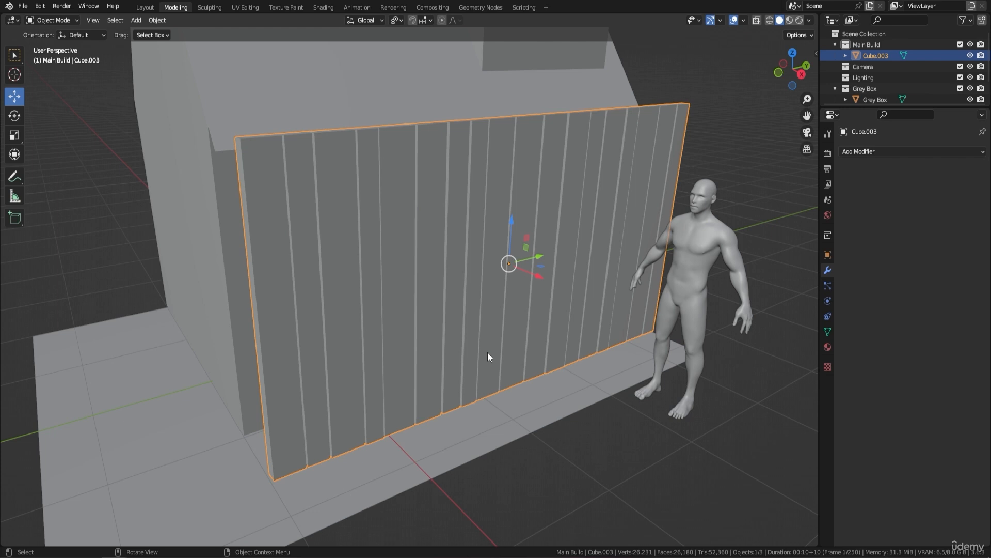
{"action": "key", "text": "ctrl+a"}
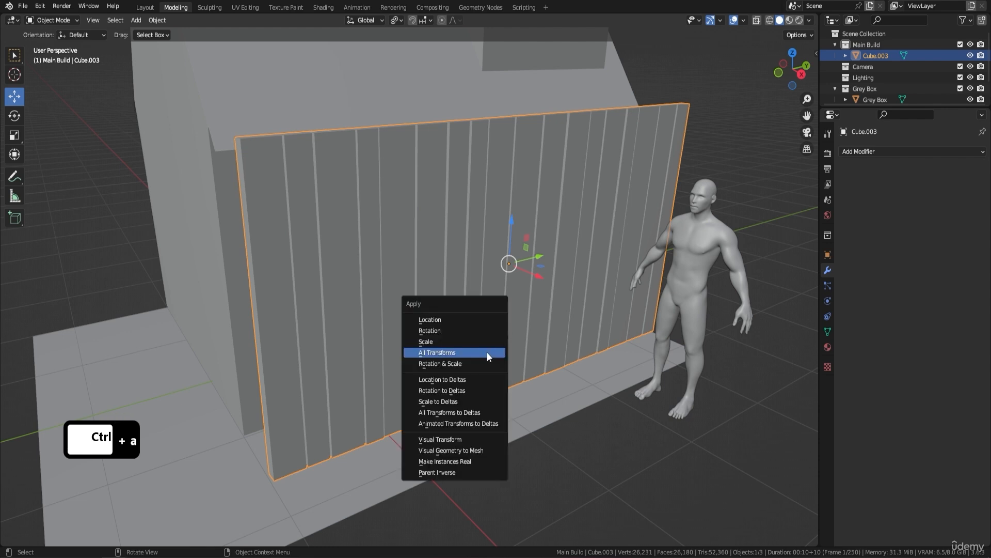
{"action": "left_click", "coordinate": [491, 351]}
{"action": "right_click", "coordinate": [494, 339]}
{"action": "mouse_move", "coordinate": [494, 338]}
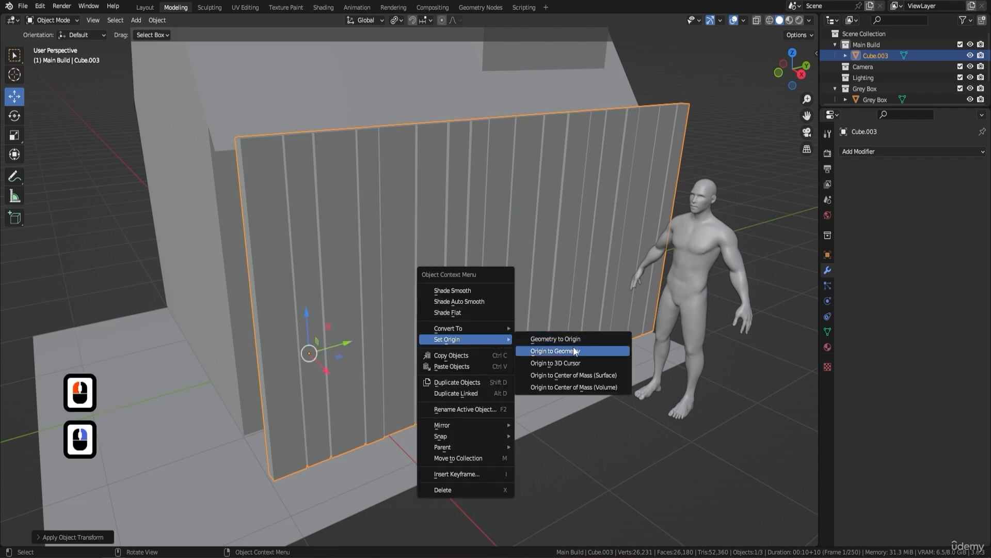
{"action": "left_click", "coordinate": [542, 347]}
Step: Add a Bevel modifier to the plank wall with an amount of 0.01 m
{"action": "left_click", "coordinate": [863, 151]}
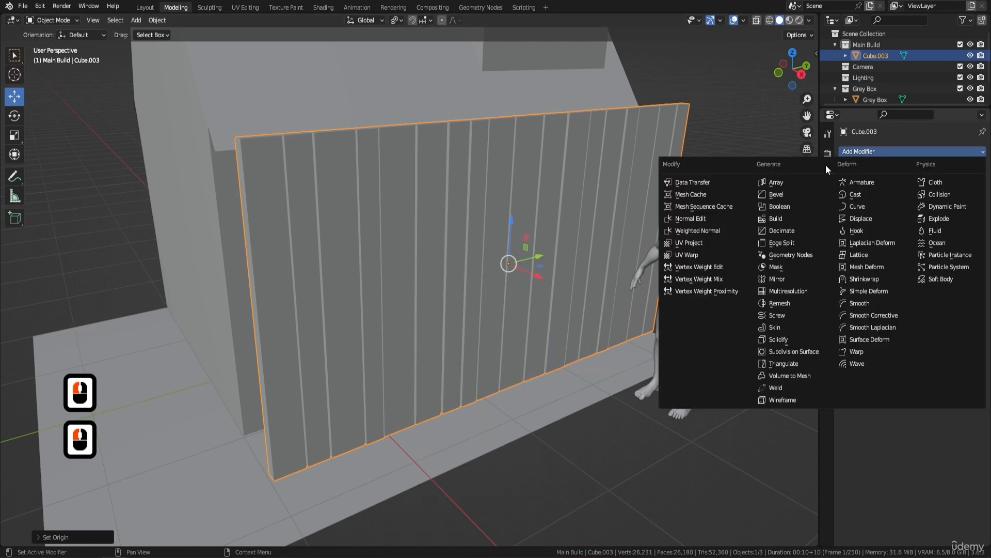
{"action": "left_click", "coordinate": [779, 196]}
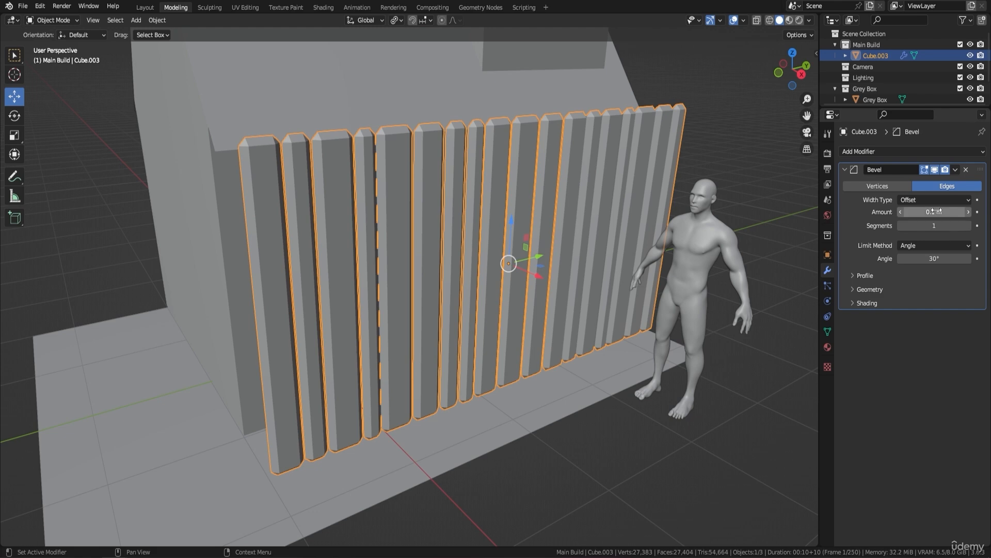
{"action": "left_click_drag", "start_coordinate": [937, 212], "coordinate": [878, 212]}
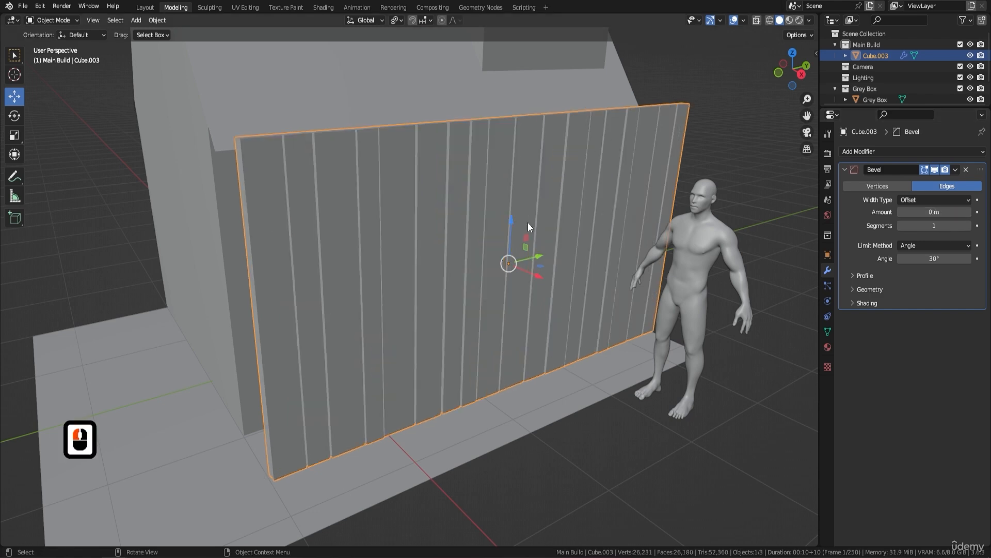
{"action": "left_click", "coordinate": [969, 211]}
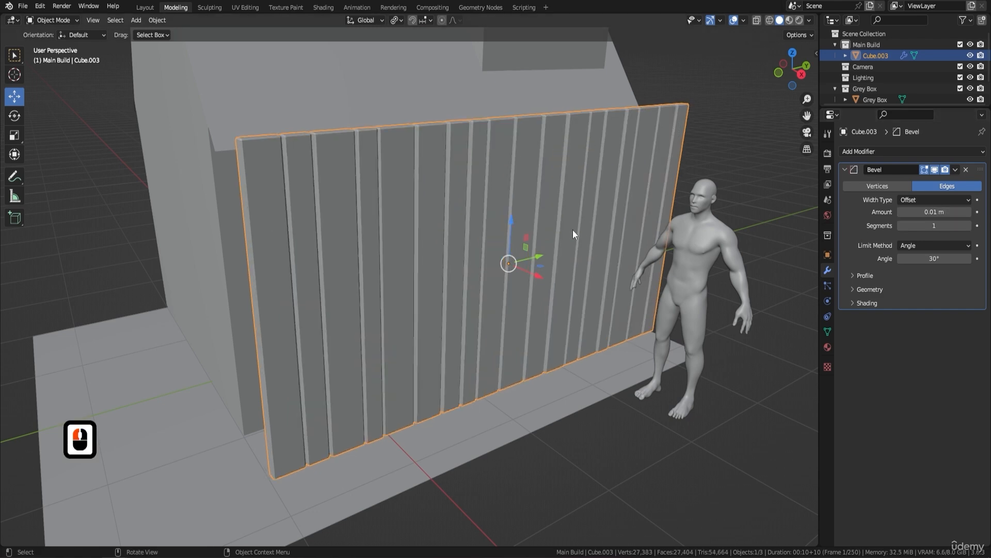
Step: Set the plank wall's bevel amount to 0.003 m for finer plank edges
{"action": "middle_click_drag", "start_coordinate": [570, 231], "coordinate": [545, 265]}
{"action": "scroll", "coordinate": [432, 263], "scroll_direction": "up", "scroll_amount": 5}
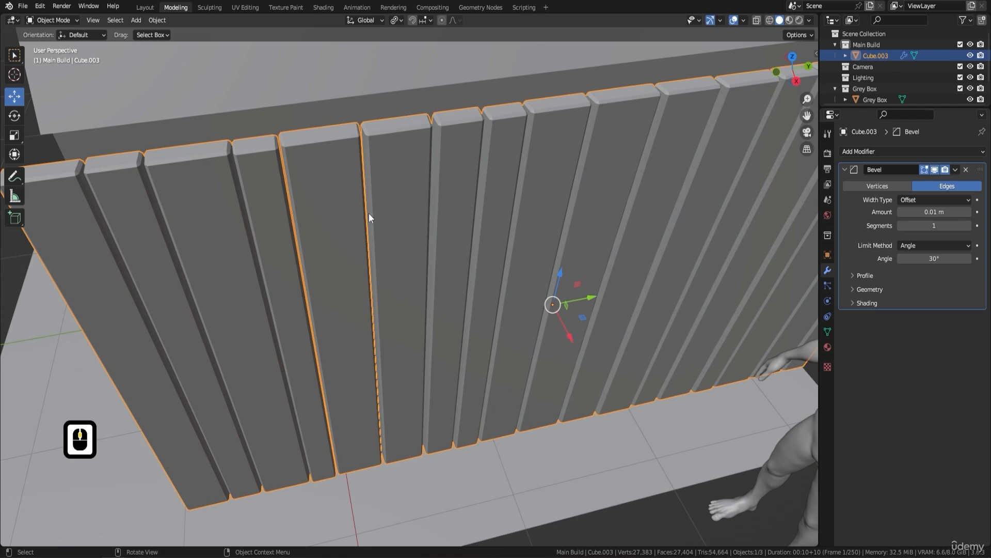
{"action": "middle_click_drag", "start_coordinate": [314, 177], "coordinate": [482, 172]}
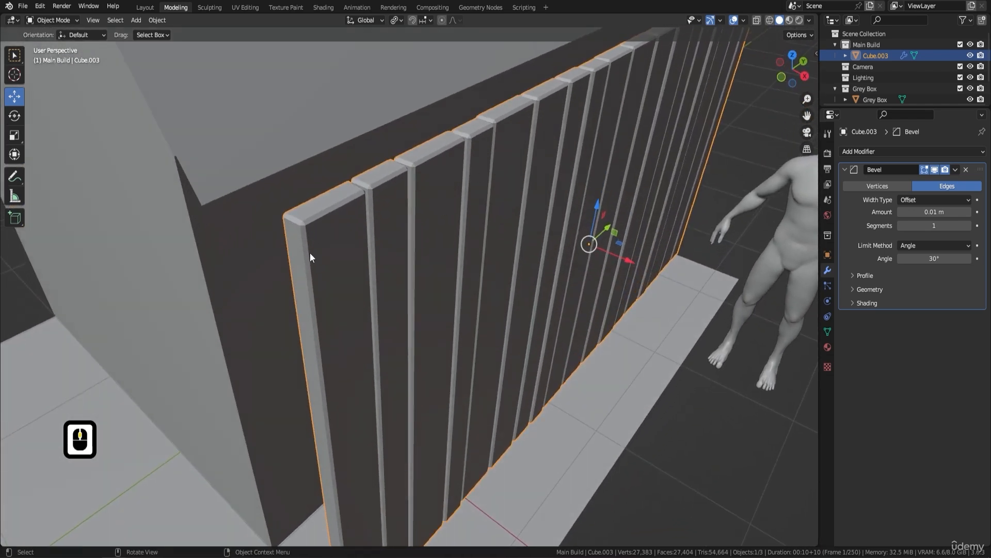
{"action": "middle_click_drag", "start_coordinate": [310, 254], "coordinate": [417, 233]}
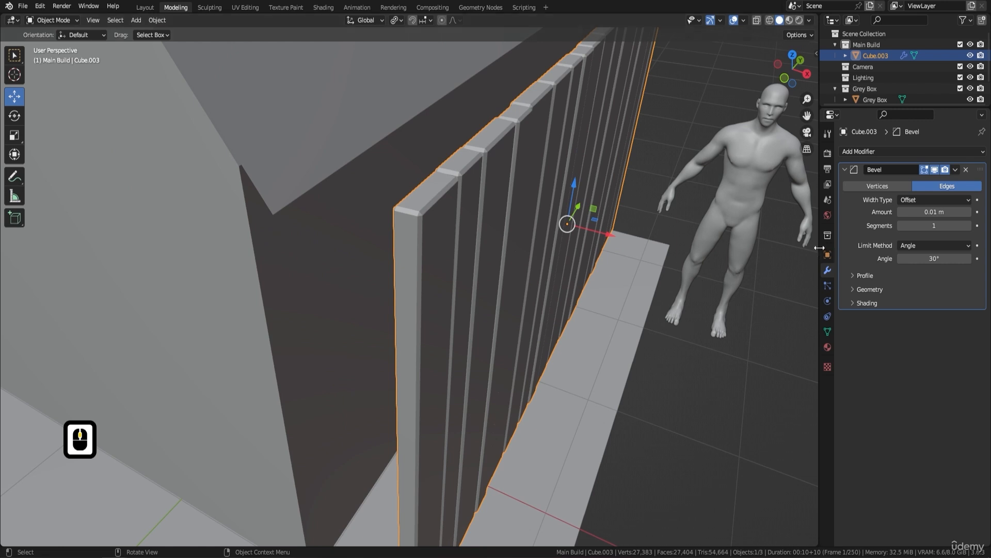
{"action": "left_click", "coordinate": [945, 212]}
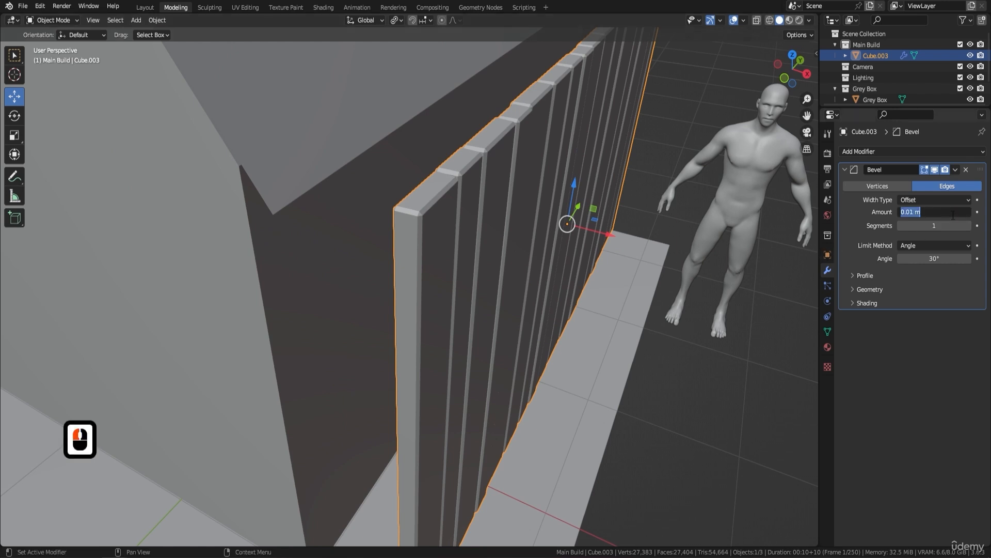
{"action": "type", "text": "0."}
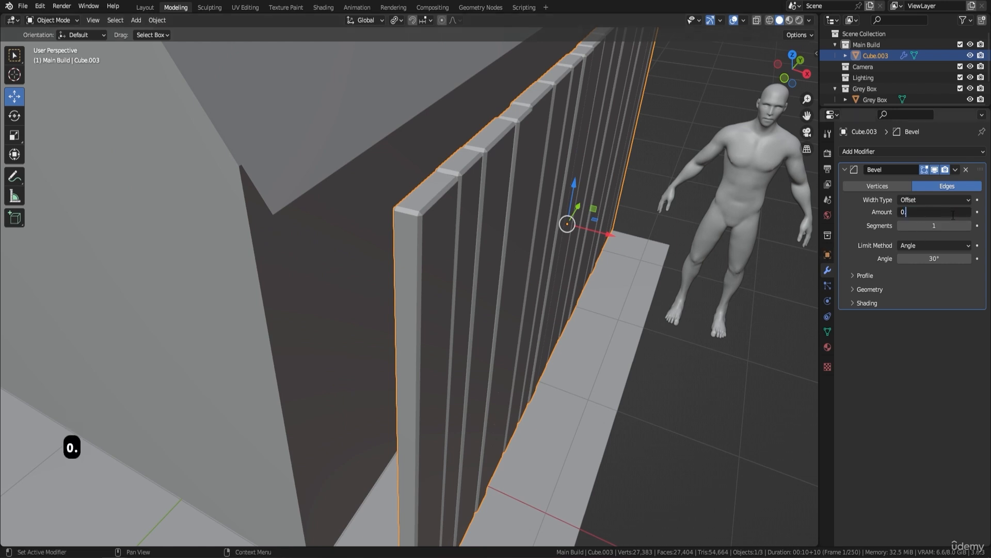
{"action": "type", "text": "003"}
{"action": "key", "text": "Return"}
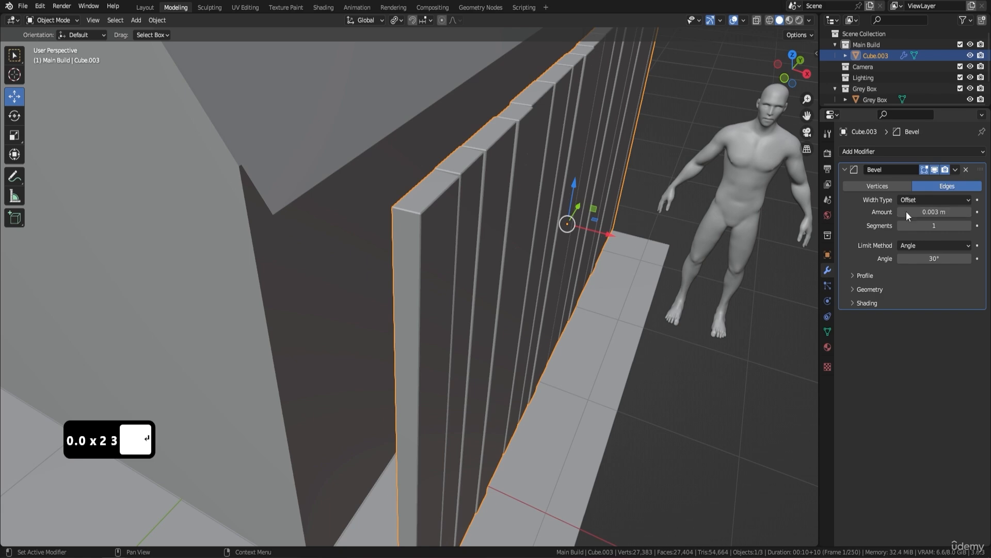
{"action": "middle_click_drag", "start_coordinate": [652, 222], "coordinate": [564, 166]}
{"action": "scroll", "coordinate": [564, 166], "scroll_direction": "down", "scroll_amount": 3}
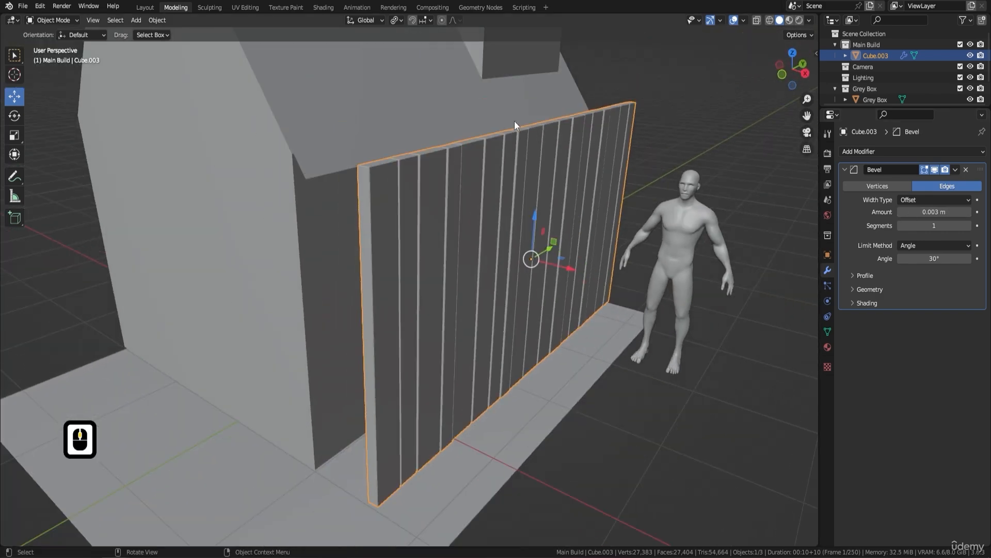
Step: Examine the bevelled plank edges and the wall's fit against the building from several angles
{"action": "middle_click_drag", "start_coordinate": [515, 121], "coordinate": [535, 191], "text": "shift"}
{"action": "middle_click_drag", "start_coordinate": [544, 138], "coordinate": [541, 205], "text": "shift"}
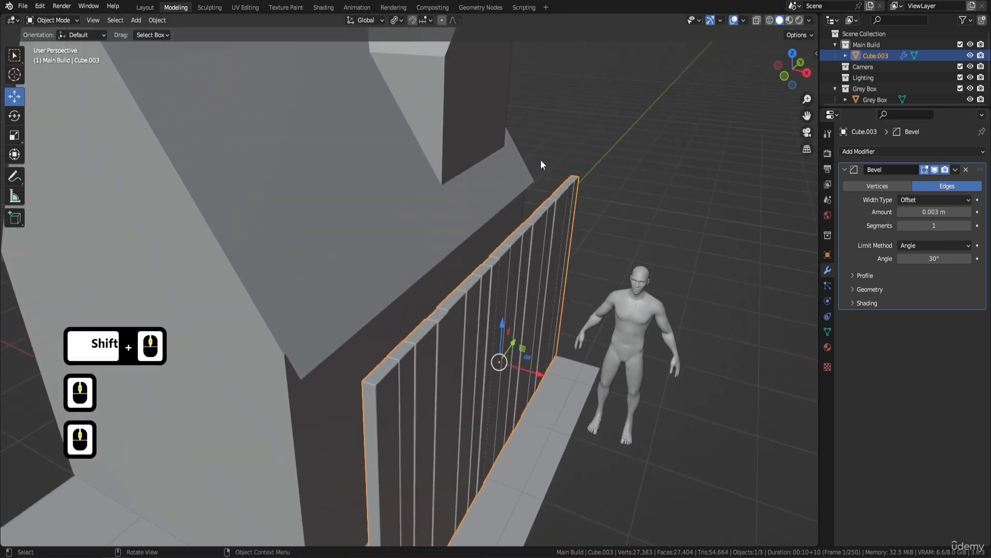
{"action": "scroll", "coordinate": [540, 159], "scroll_direction": "down", "scroll_amount": 3}
{"action": "mouse_move", "coordinate": [540, 159]}
{"action": "middle_mouse_down", "text": "shift"}
{"action": "mouse_move", "coordinate": [568, 237]}
{"action": "mouse_move", "coordinate": [581, 220]}
{"action": "middle_mouse_up", "text": "shift"}
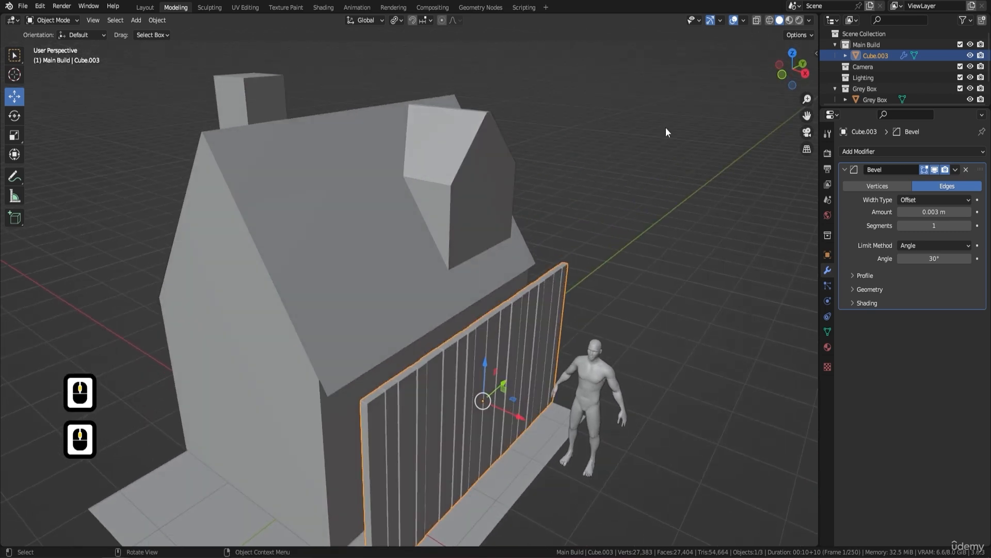
{"action": "left_click", "coordinate": [810, 20]}
{"action": "left_click", "coordinate": [813, 18]}
{"action": "middle_click_drag", "start_coordinate": [554, 266], "coordinate": [599, 154], "text": "shift"}
{"action": "scroll", "coordinate": [525, 215], "scroll_direction": "up", "scroll_amount": 2}
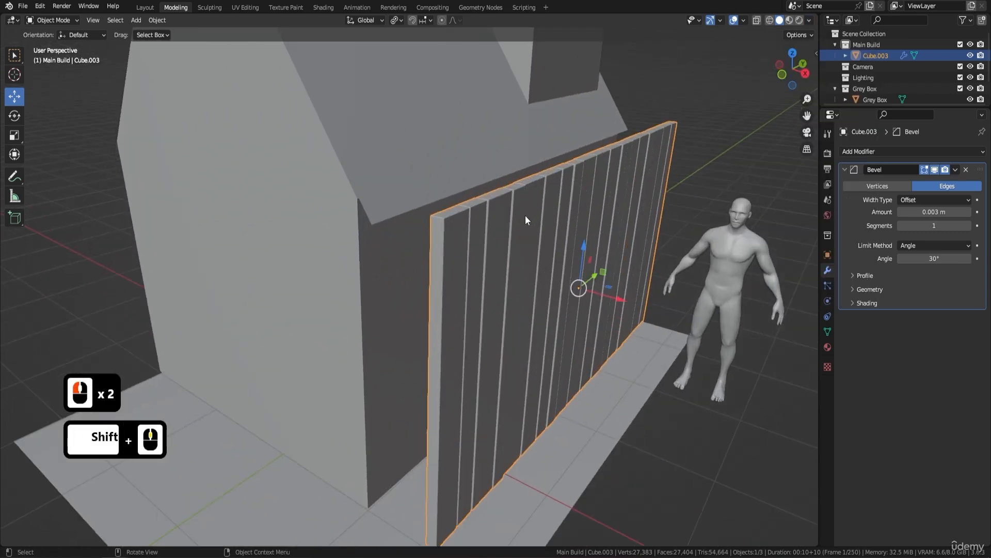
{"action": "scroll", "coordinate": [440, 216], "scroll_direction": "down", "scroll_amount": 2}
{"action": "middle_click_drag", "start_coordinate": [440, 216], "coordinate": [472, 194], "text": "shift"}
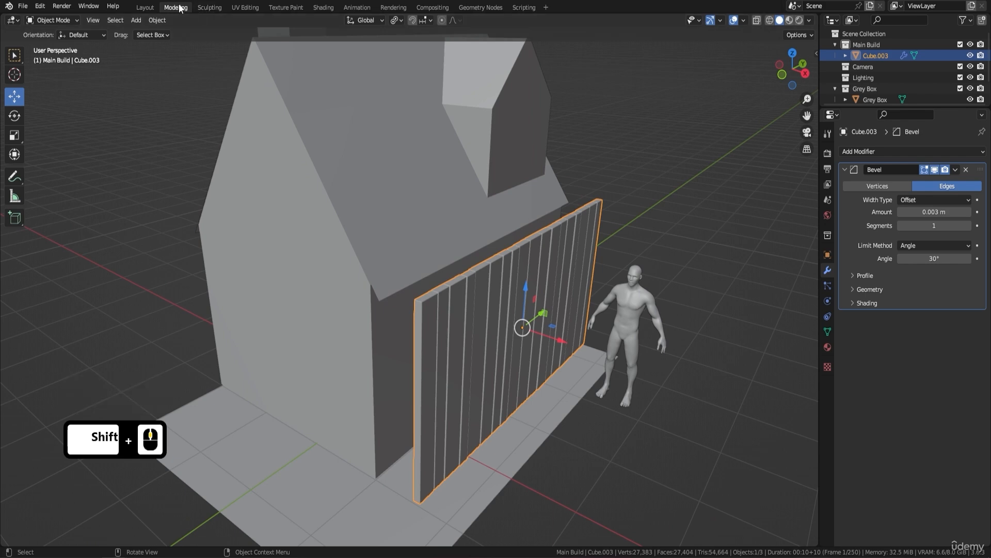
Step: Check how the plank wall's edges are displayed in the Layout workspace
{"action": "left_click", "coordinate": [147, 7]}
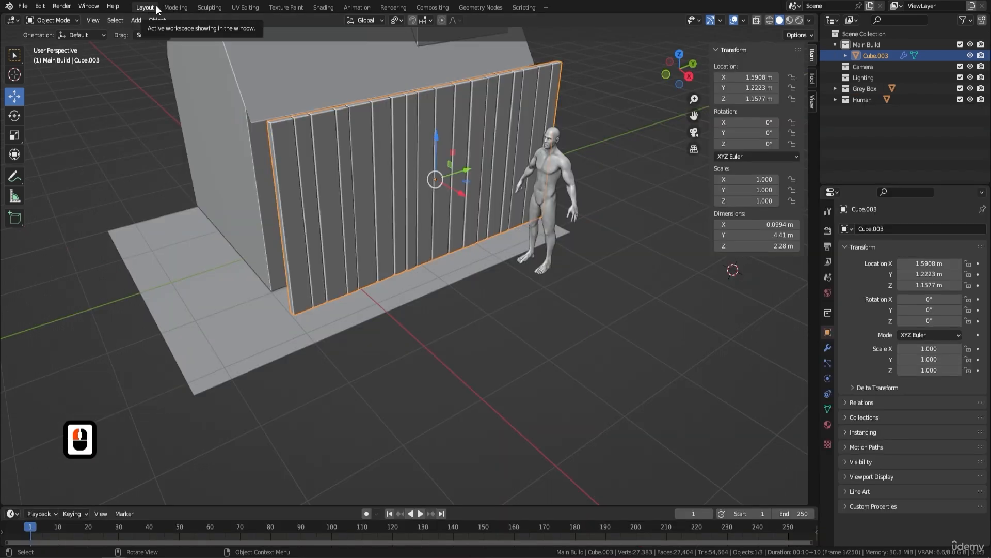
{"action": "middle_click_drag", "start_coordinate": [339, 101], "coordinate": [380, 231], "text": "shift"}
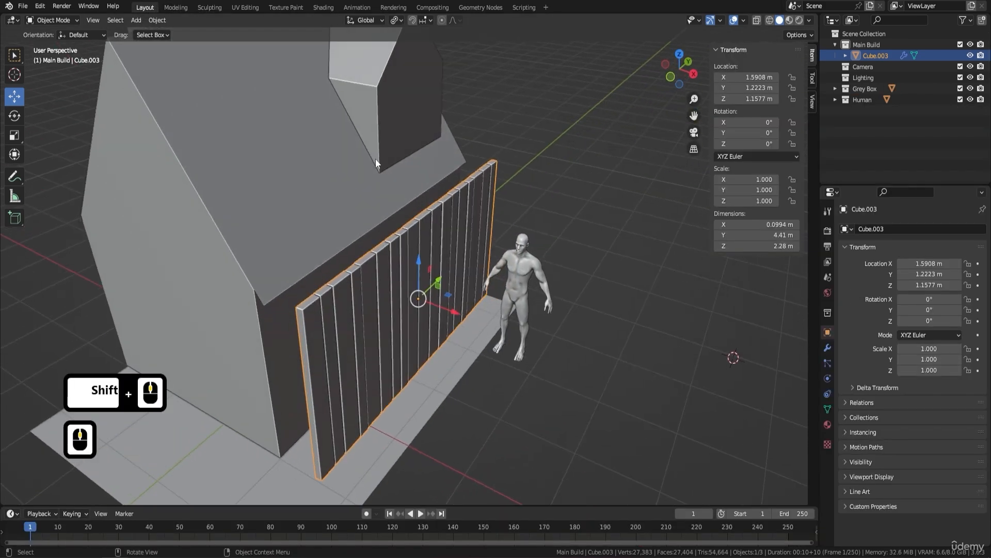
{"action": "middle_click", "coordinate": [376, 88], "text": "shift"}
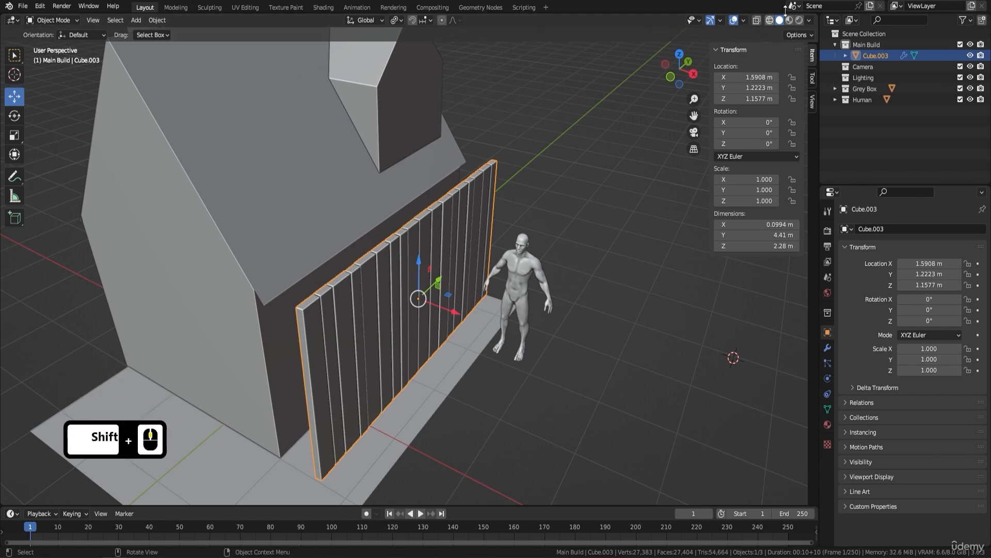
{"action": "left_click", "coordinate": [809, 20]}
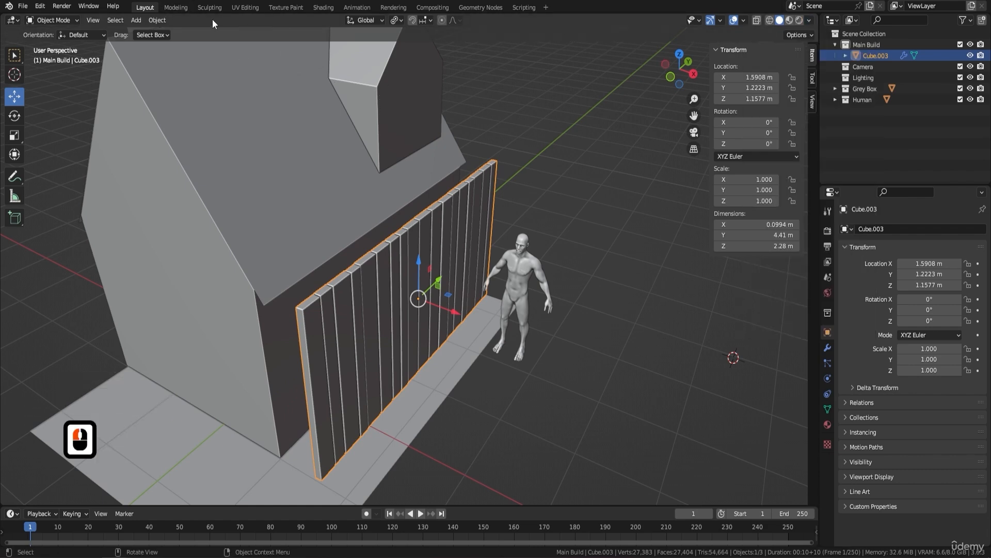
Step: Enable Cavity in the Modeling workspace's viewport shading options and return the plank wall to Object Mode
{"action": "left_click", "coordinate": [175, 7]}
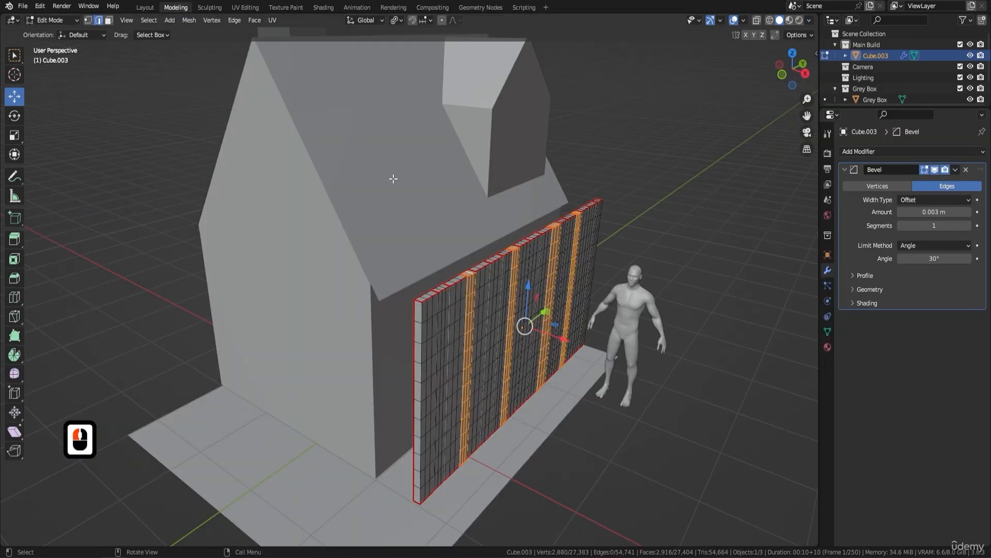
{"action": "left_click", "coordinate": [809, 21]}
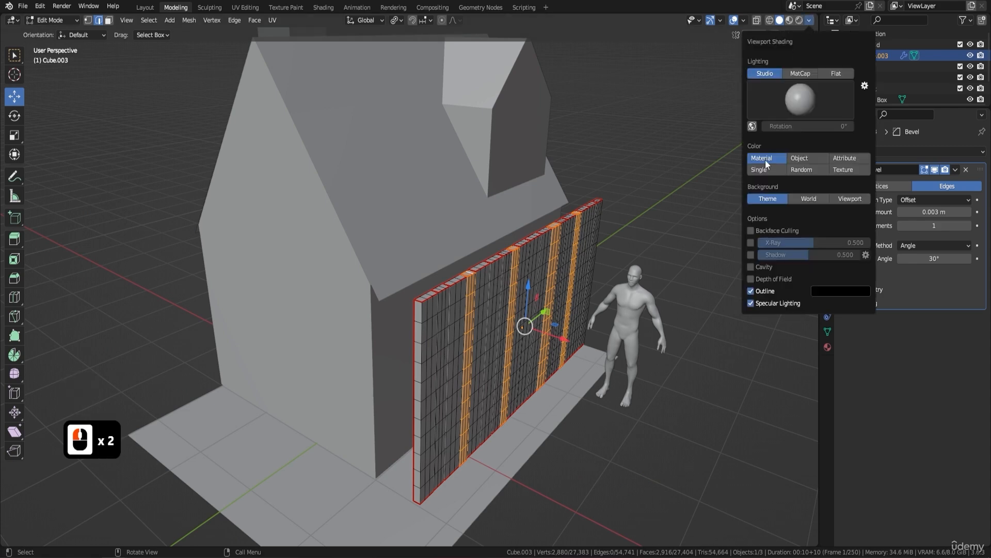
{"action": "left_click", "coordinate": [750, 267]}
{"action": "key", "text": "Tab"}
{"action": "mouse_move", "coordinate": [547, 253]}
{"action": "middle_mouse_down", "text": "shift"}
{"action": "mouse_move", "coordinate": [554, 134]}
{"action": "mouse_move", "coordinate": [513, 111]}
{"action": "mouse_move", "coordinate": [489, 118]}
{"action": "mouse_move", "coordinate": [526, 232]}
{"action": "mouse_move", "coordinate": [513, 237]}
{"action": "mouse_move", "coordinate": [527, 237]}
{"action": "mouse_move", "coordinate": [461, 236]}
{"action": "mouse_move", "coordinate": [399, 209]}
{"action": "mouse_move", "coordinate": [404, 185]}
{"action": "mouse_move", "coordinate": [385, 137]}
{"action": "mouse_move", "coordinate": [399, 122]}
{"action": "mouse_move", "coordinate": [433, 123]}
{"action": "mouse_move", "coordinate": [444, 188]}
{"action": "mouse_move", "coordinate": [429, 200]}
{"action": "mouse_move", "coordinate": [513, 194]}
{"action": "mouse_move", "coordinate": [485, 187]}
{"action": "mouse_move", "coordinate": [508, 178]}
{"action": "mouse_move", "coordinate": [531, 144]}
{"action": "mouse_move", "coordinate": [545, 163]}
{"action": "mouse_move", "coordinate": [472, 160]}
{"action": "mouse_move", "coordinate": [488, 140]}
{"action": "mouse_move", "coordinate": [559, 165]}
{"action": "mouse_move", "coordinate": [594, 162]}
{"action": "mouse_move", "coordinate": [534, 146]}
{"action": "middle_mouse_up", "text": "shift"}
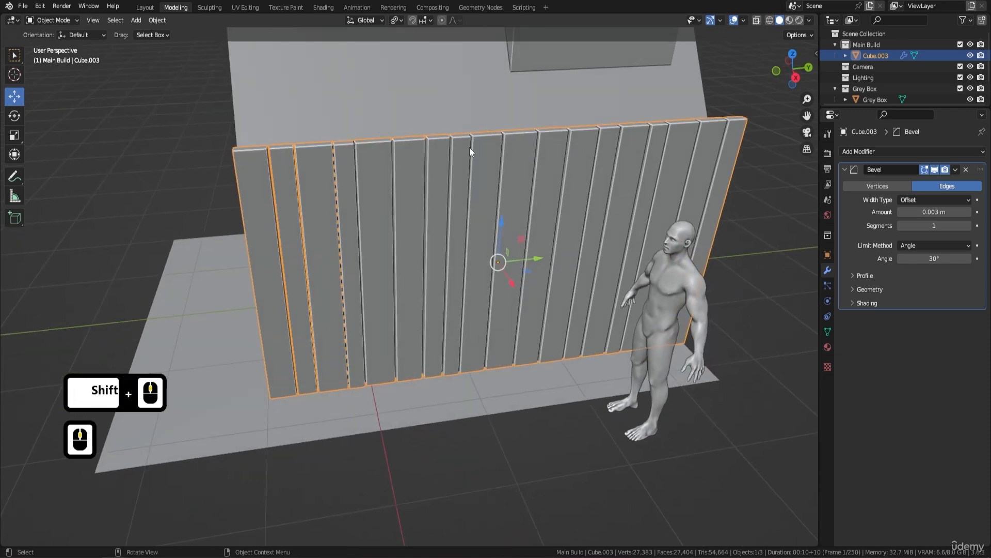
Step: Select the plank wall's entire mesh in Edit Mode and apply the Randomize transform with an amount of 0 m
{"action": "key", "text": "Tab"}
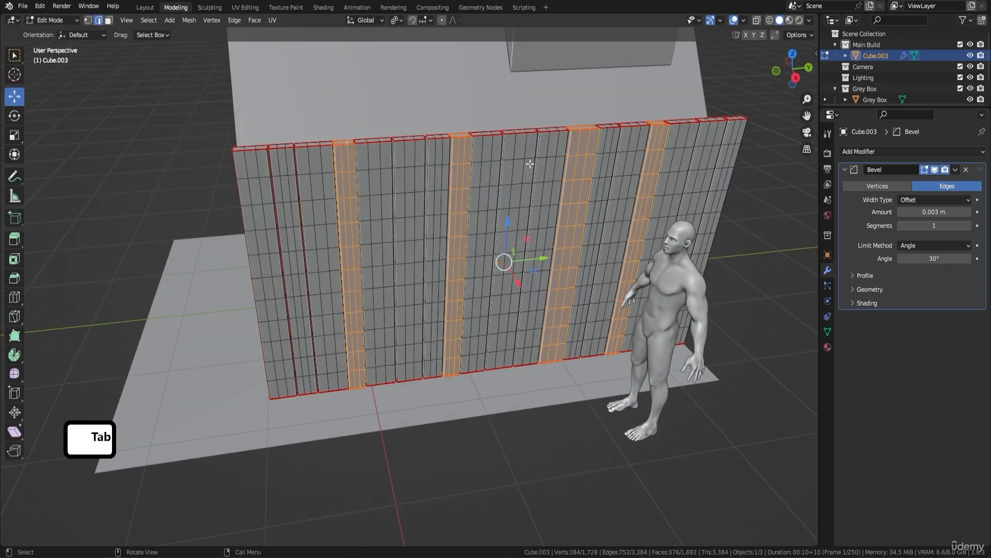
{"action": "key", "text": "a"}
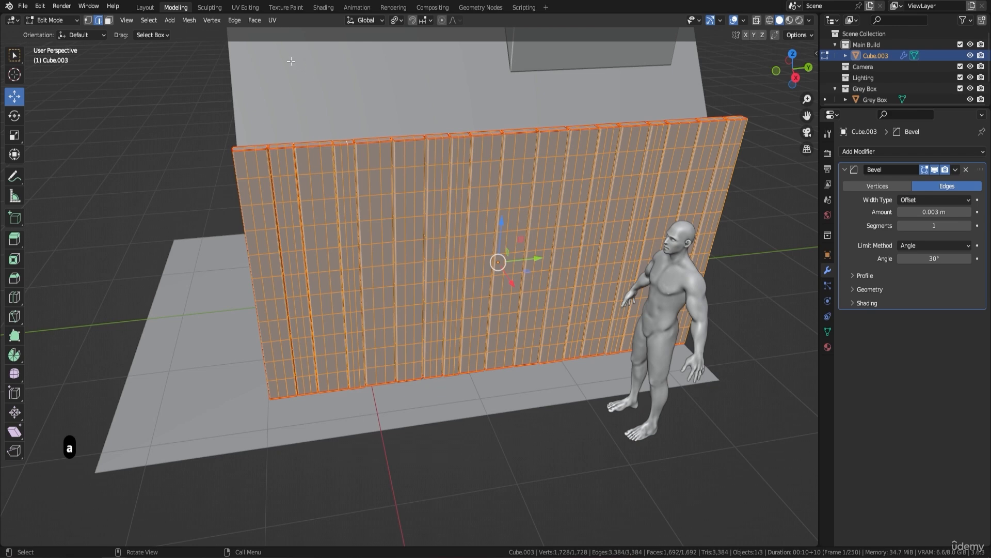
{"action": "left_click", "coordinate": [190, 21]}
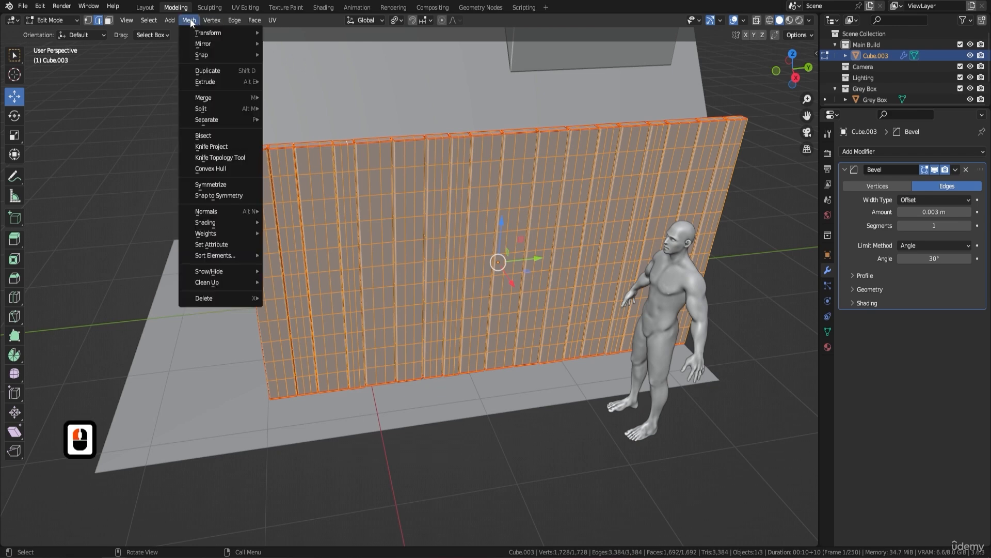
{"action": "mouse_move", "coordinate": [216, 35]}
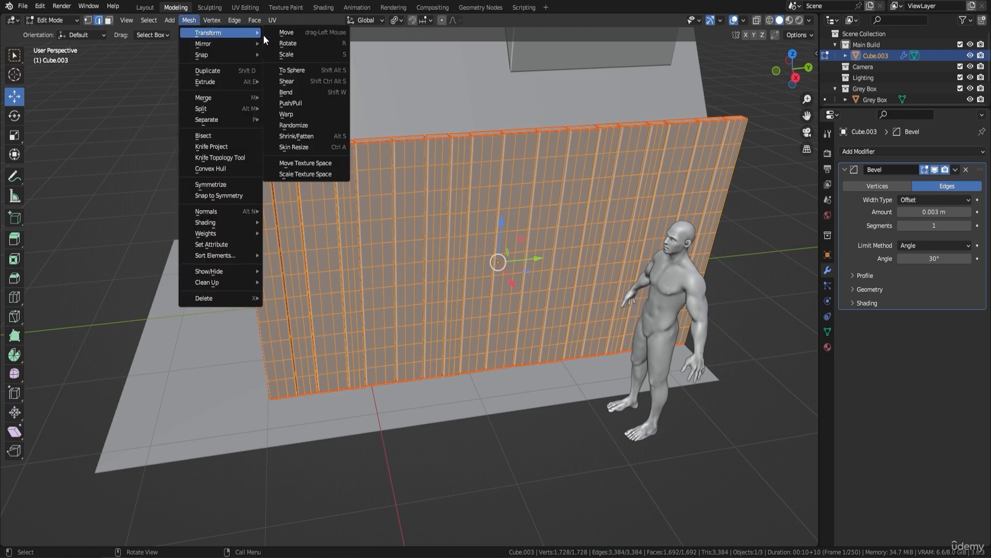
{"action": "left_click", "coordinate": [319, 123]}
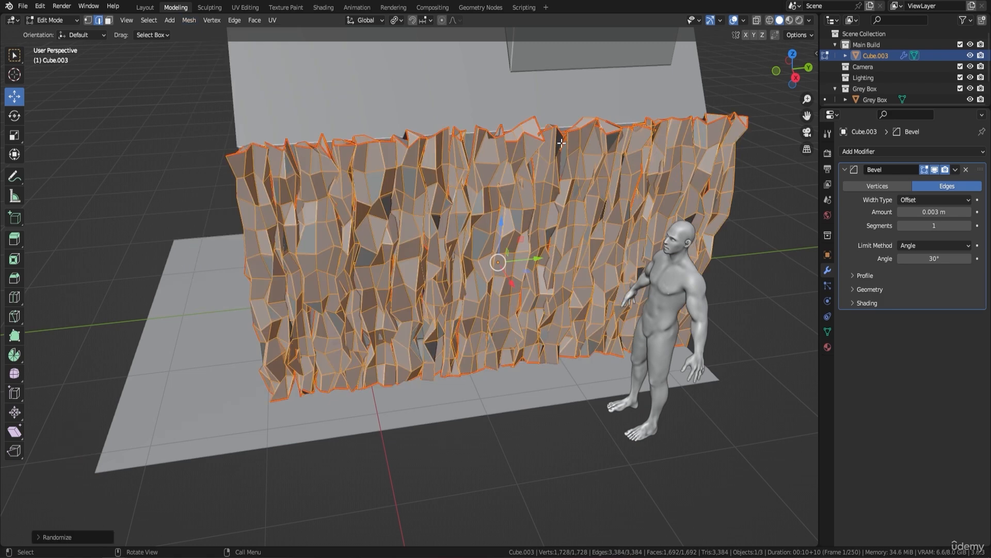
{"action": "left_click", "coordinate": [38, 538]}
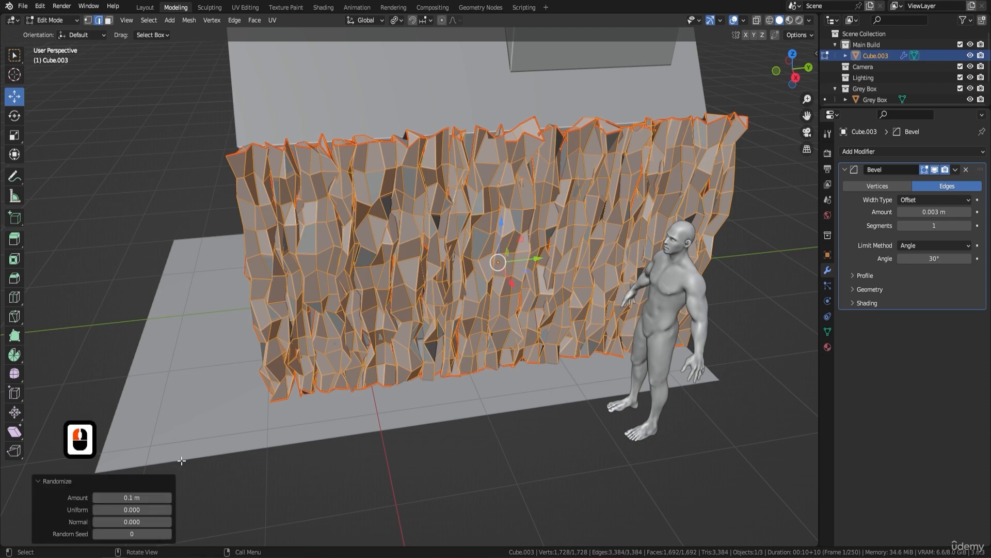
{"action": "left_click", "coordinate": [131, 497]}
{"action": "type", "text": "0"}
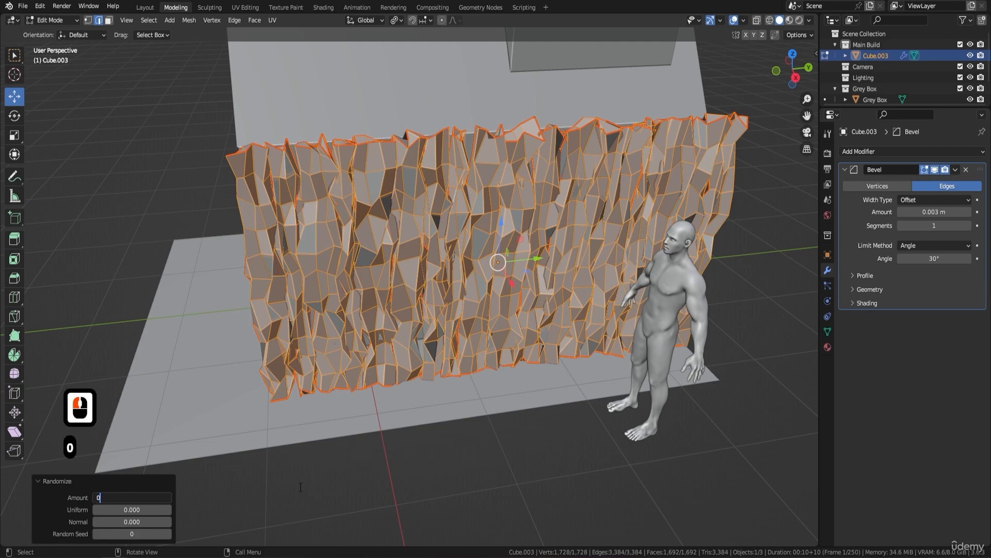
{"action": "key", "text": "Return"}
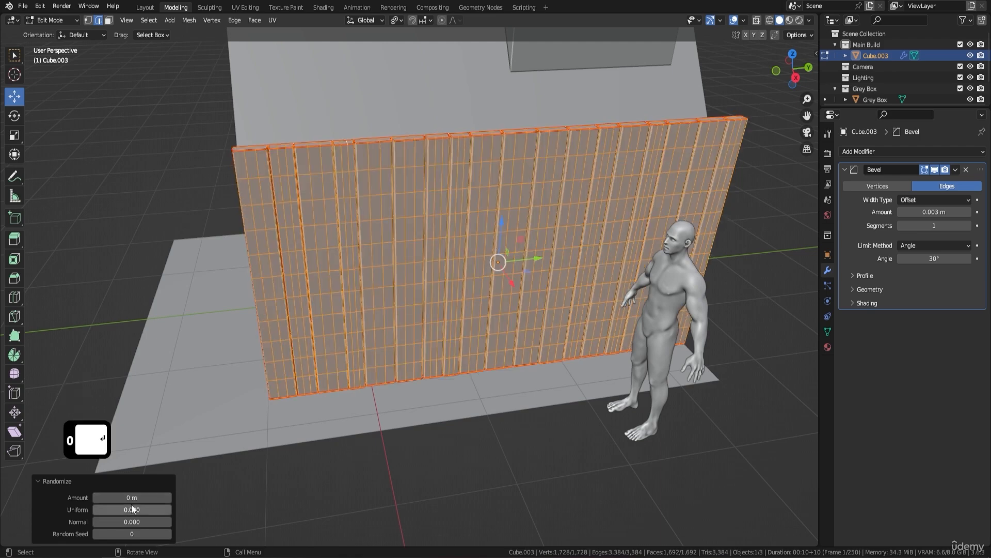
{"action": "left_click_drag", "start_coordinate": [131, 497], "coordinate": [170, 497]}
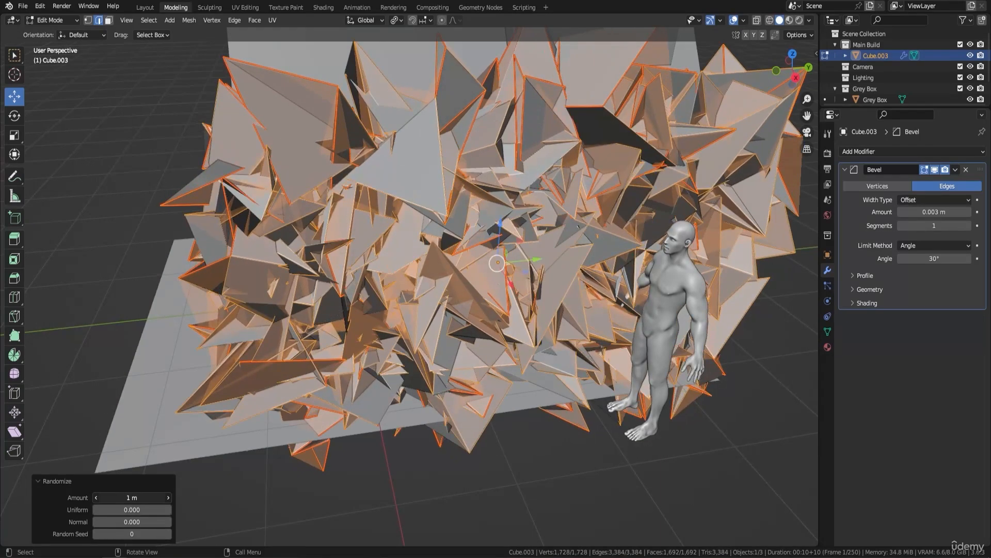
{"action": "double_click", "coordinate": [136, 497]}
{"action": "type", "text": "0"}
{"action": "key", "text": "Return"}
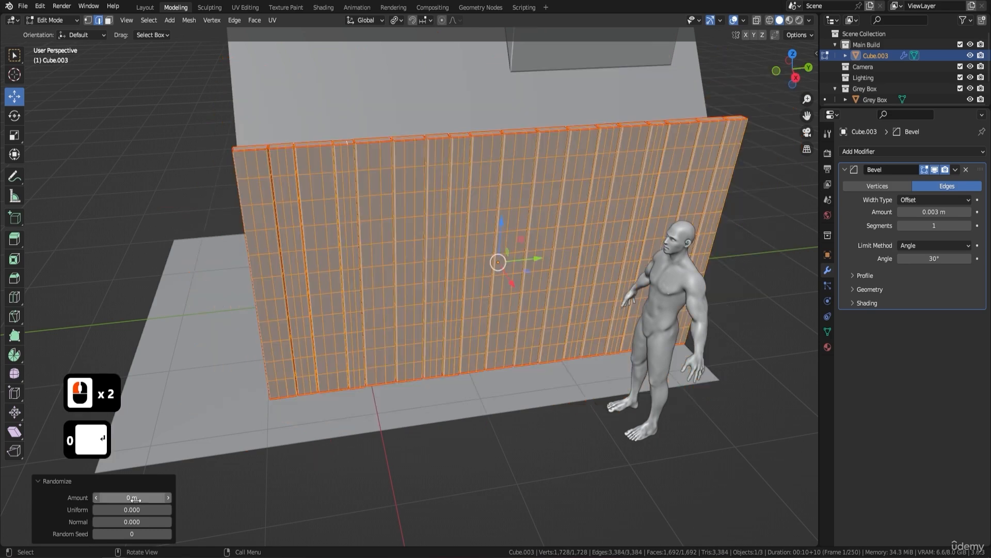
Step: Set the Randomize amount to 0.01 m for slightly uneven planks and return to Object Mode
{"action": "left_click", "coordinate": [170, 497]}
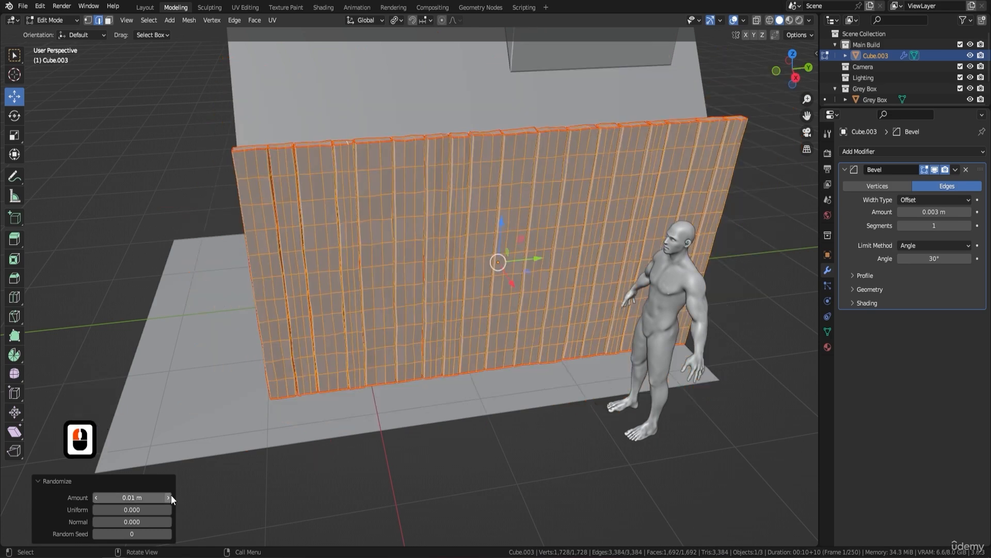
{"action": "middle_click_drag", "start_coordinate": [393, 258], "coordinate": [435, 258]}
{"action": "key", "text": "Tab"}
{"action": "middle_click_drag", "start_coordinate": [462, 197], "coordinate": [429, 199]}
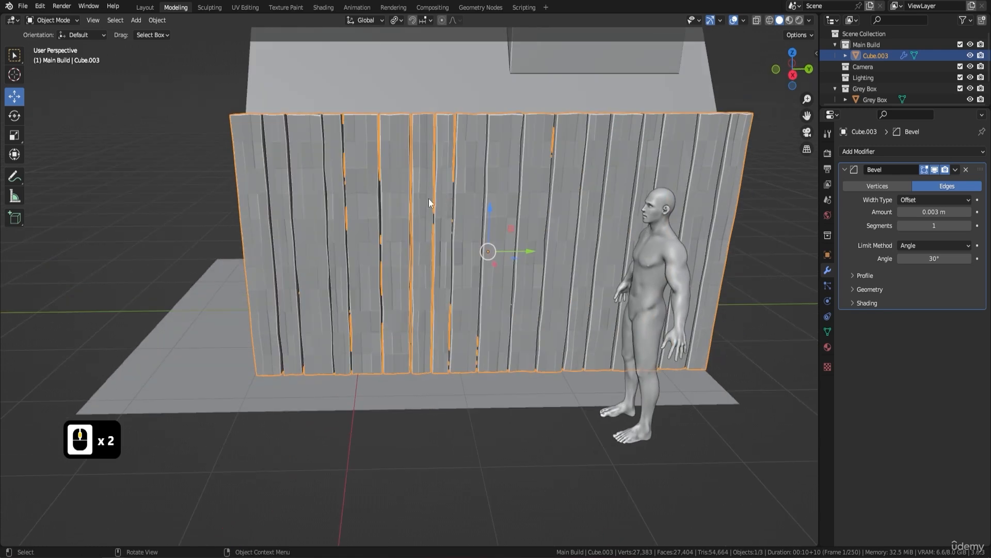
{"action": "scroll", "coordinate": [437, 185], "scroll_direction": "up", "scroll_amount": 2}
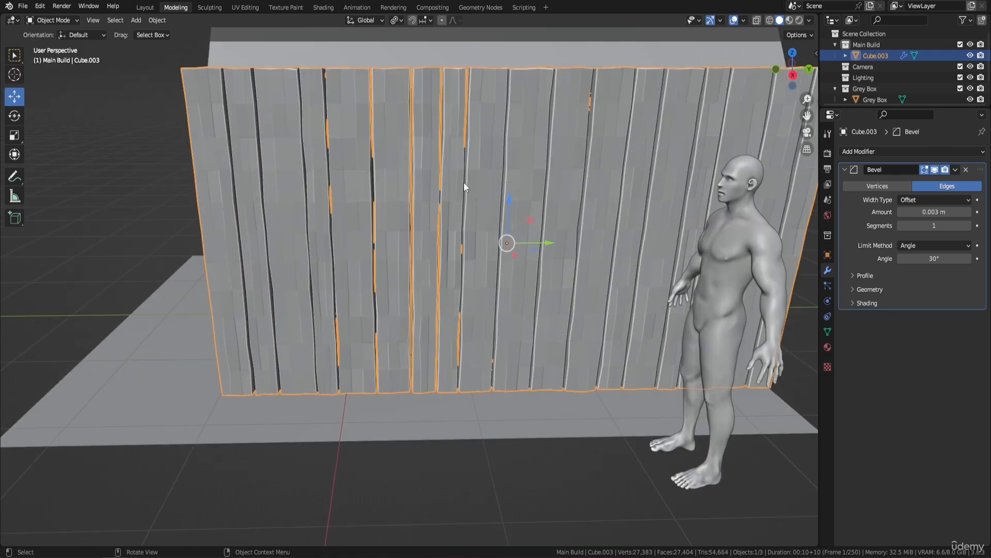
Step: Apply Shade Auto Smooth to the plank wall and show the mesh's Normals settings
{"action": "right_click", "coordinate": [512, 150]}
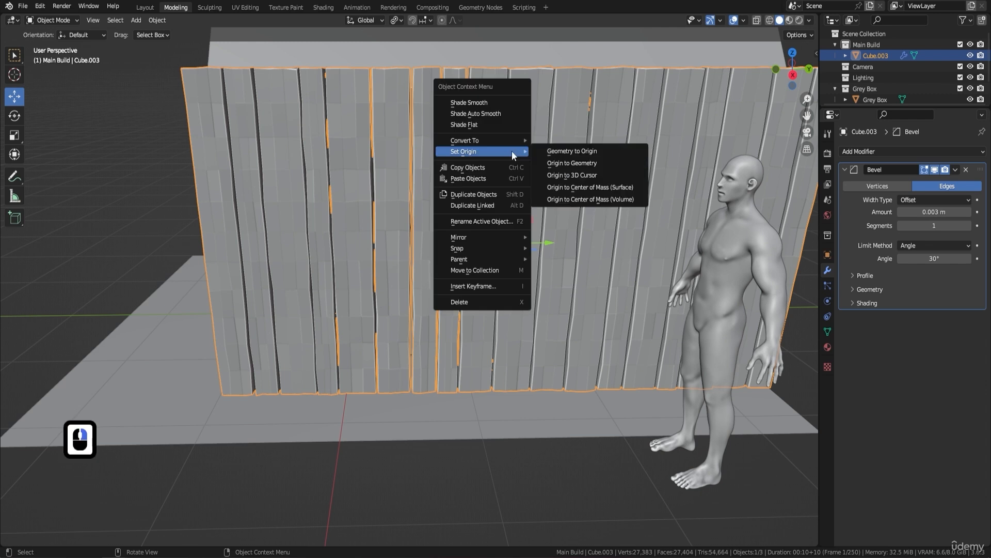
{"action": "left_click", "coordinate": [486, 112]}
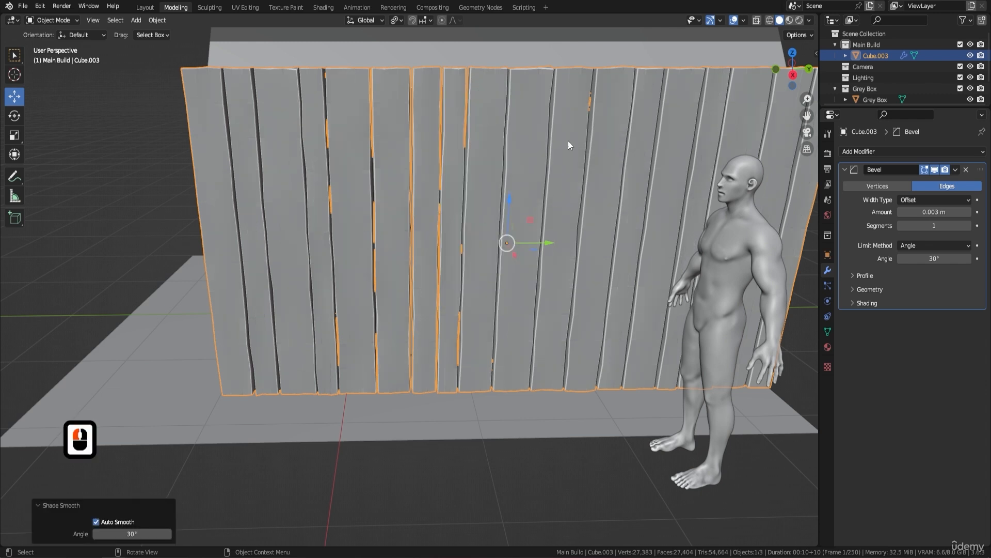
{"action": "right_click", "coordinate": [481, 121]}
{"action": "left_click", "coordinate": [828, 332]}
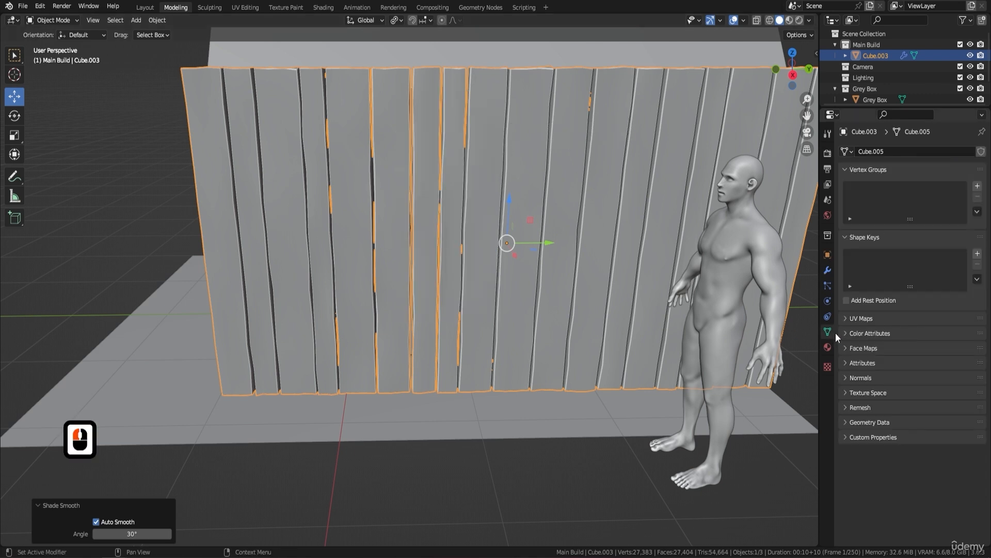
{"action": "left_click", "coordinate": [850, 377]}
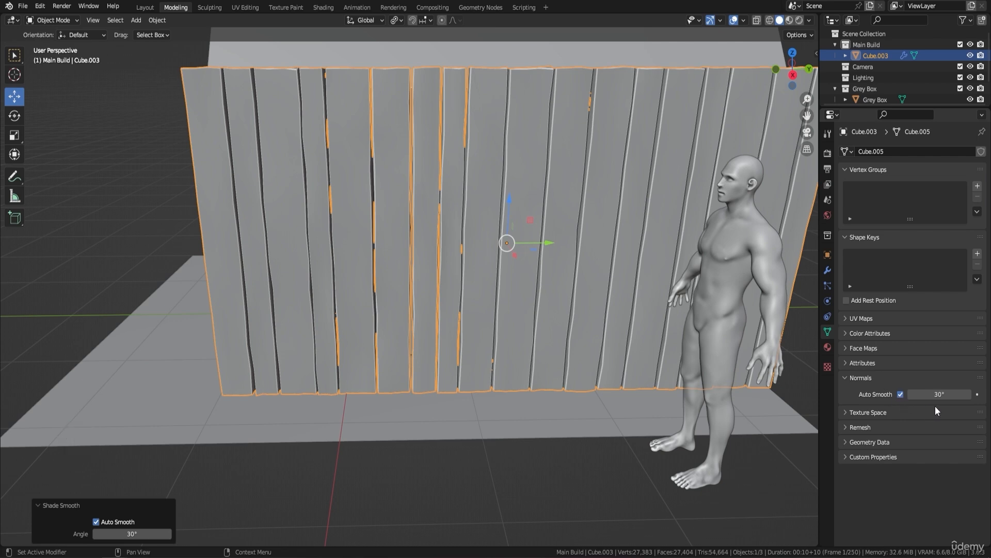
Step: Examine the smoothed, uneven planks and the gaps between them up close and from several angles
{"action": "middle_click_drag", "start_coordinate": [529, 232], "coordinate": [555, 301]}
{"action": "scroll", "coordinate": [541, 287], "scroll_direction": "up", "scroll_amount": 3}
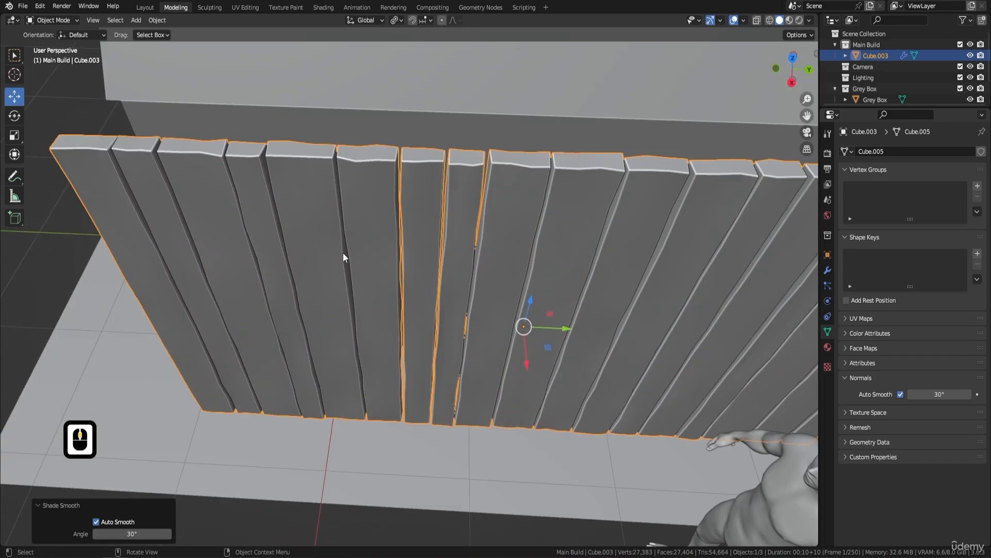
{"action": "scroll", "coordinate": [344, 253], "scroll_direction": "down", "scroll_amount": 2}
{"action": "middle_click_drag", "start_coordinate": [370, 256], "coordinate": [432, 251], "text": "shift"}
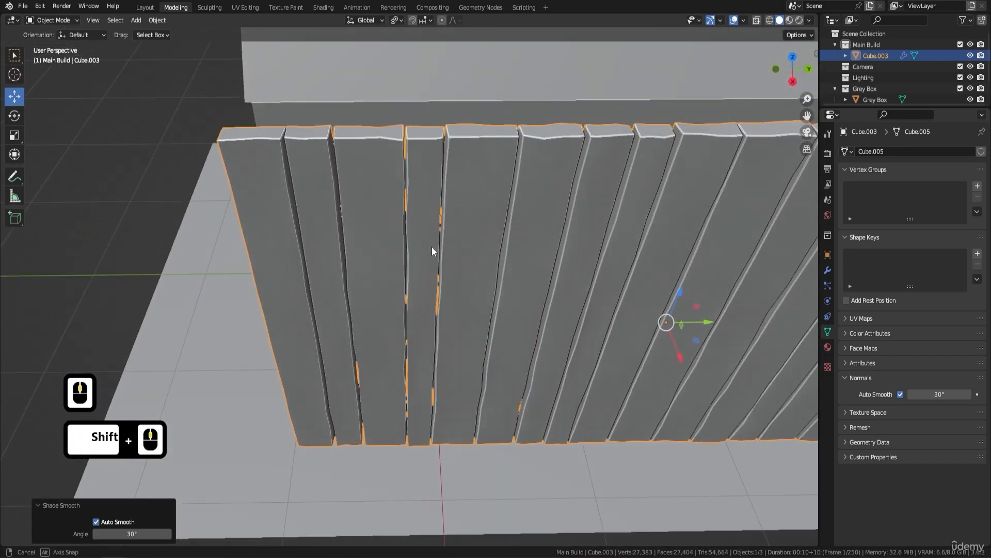
{"action": "middle_click_drag", "start_coordinate": [511, 255], "coordinate": [496, 190]}
{"action": "middle_click_drag", "start_coordinate": [672, 208], "coordinate": [513, 230], "text": "shift"}
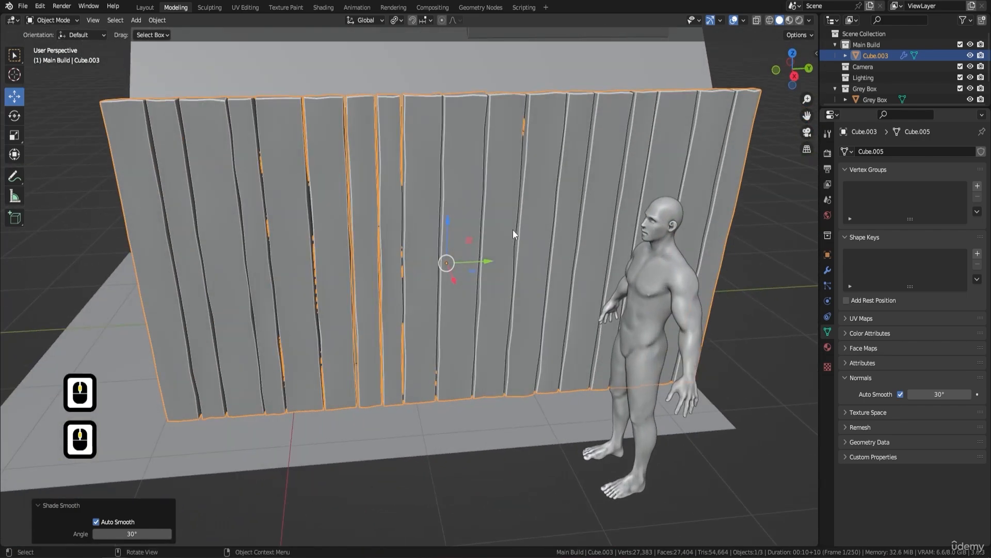
{"action": "middle_click_drag", "start_coordinate": [550, 150], "coordinate": [509, 121]}
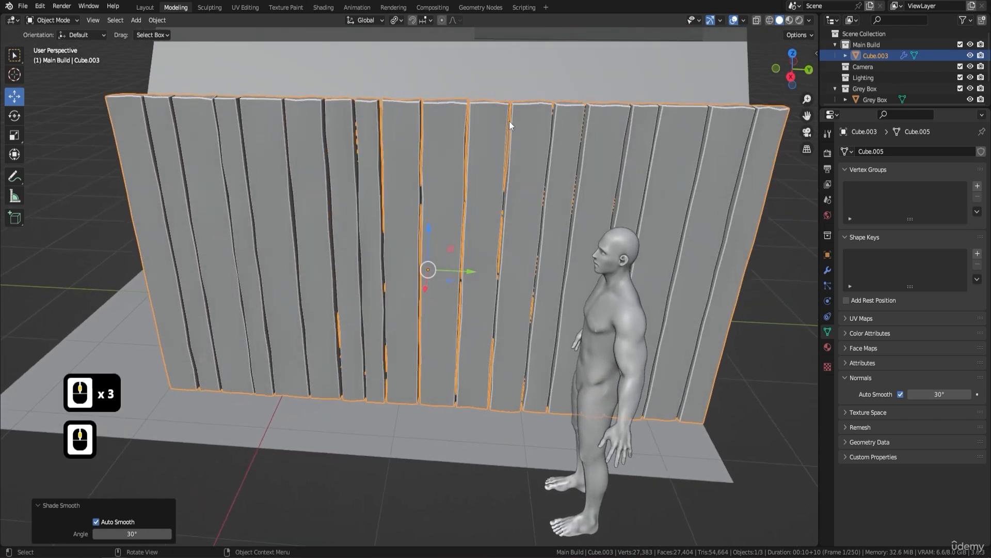
{"action": "middle_click_drag", "start_coordinate": [312, 181], "coordinate": [420, 134], "text": "shift"}
{"action": "mouse_move", "coordinate": [444, 299]}
{"action": "middle_mouse_down", "text": "shift"}
{"action": "mouse_move", "coordinate": [453, 279]}
{"action": "mouse_move", "coordinate": [442, 284]}
{"action": "middle_mouse_up", "text": "shift"}
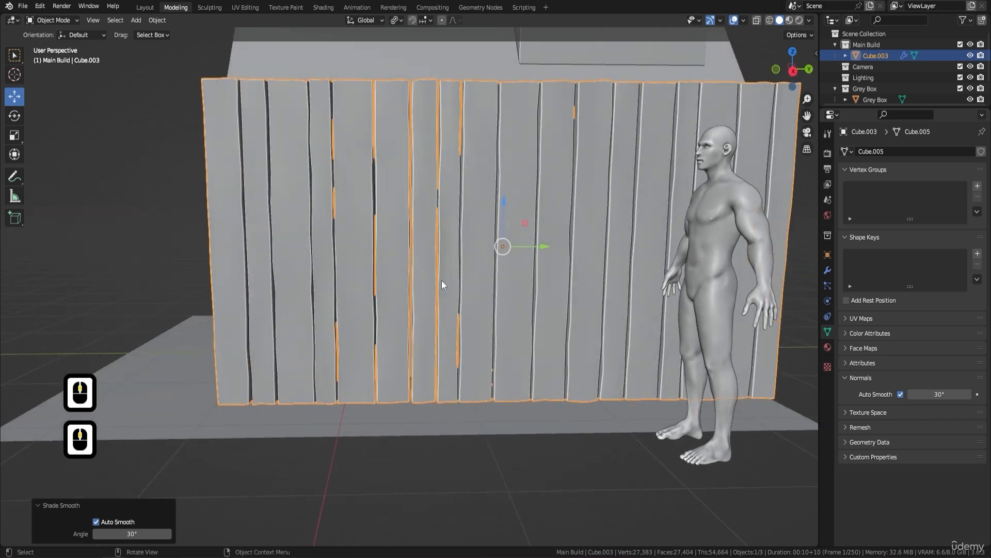
{"action": "scroll", "coordinate": [463, 184], "scroll_direction": "down", "scroll_amount": 3}
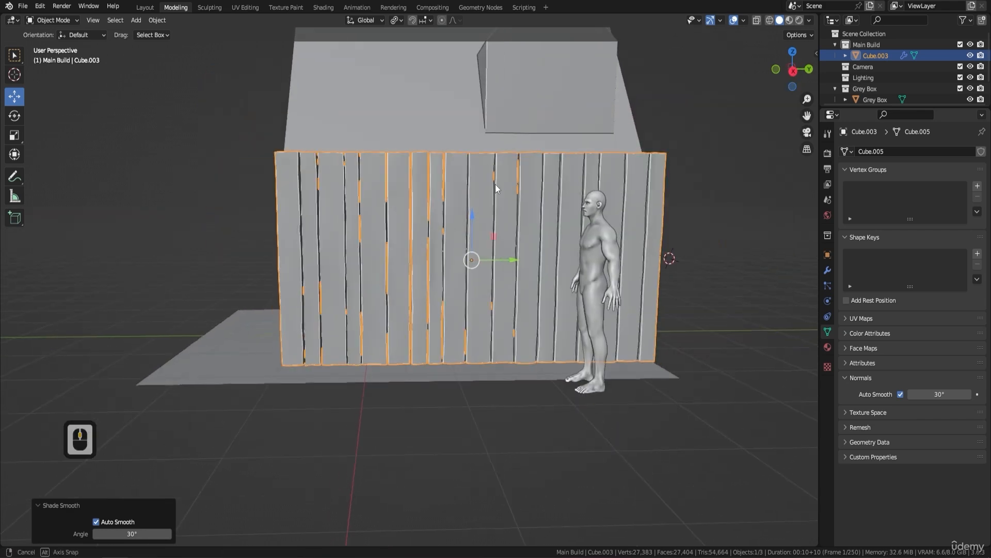
{"action": "middle_click_drag", "start_coordinate": [495, 184], "coordinate": [422, 244]}
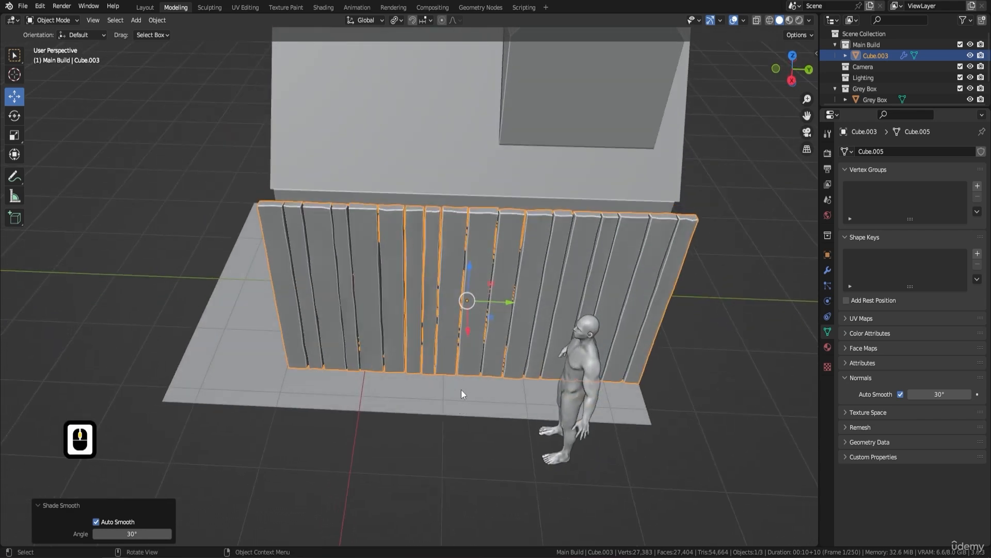